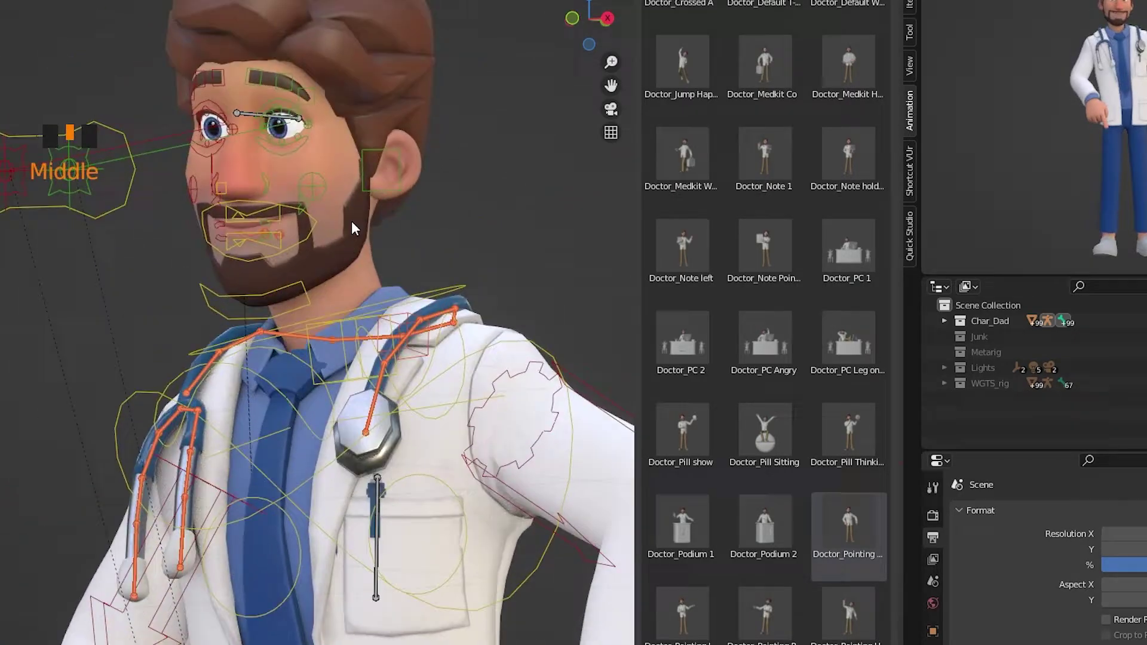
left_click(312, 318)
key("g")
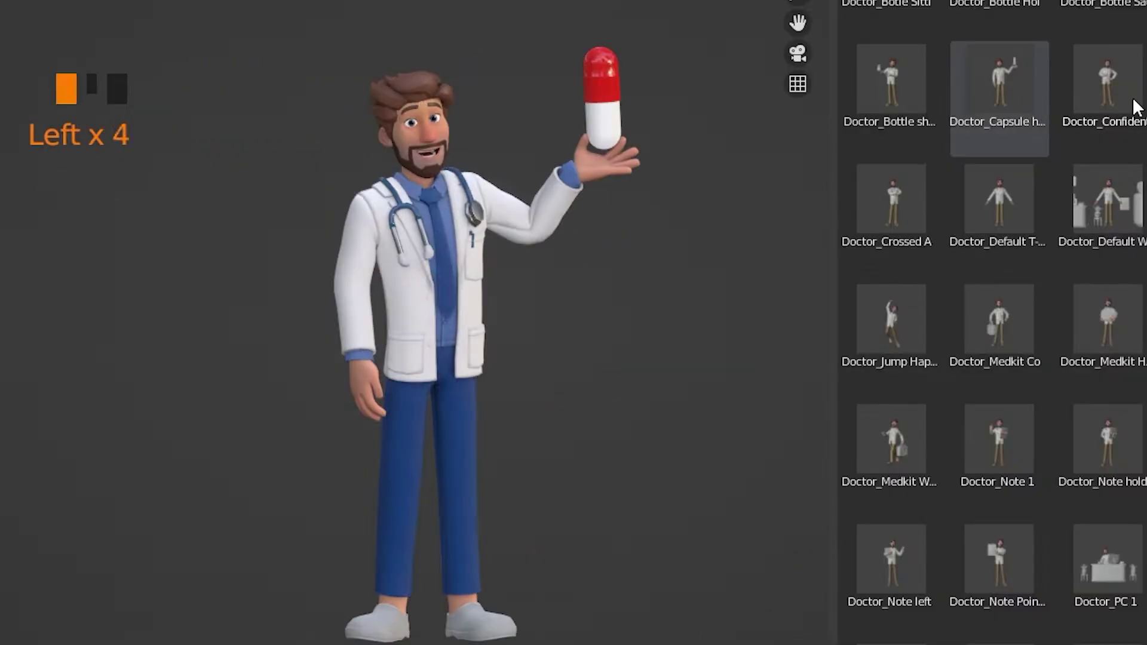
Apply poses from the library to the doctor one after another, including Doctor_Note 1, Doctor_Note left and Doctor_PC 1
double_click(896, 200)
double_click(980, 322)
double_click(998, 442)
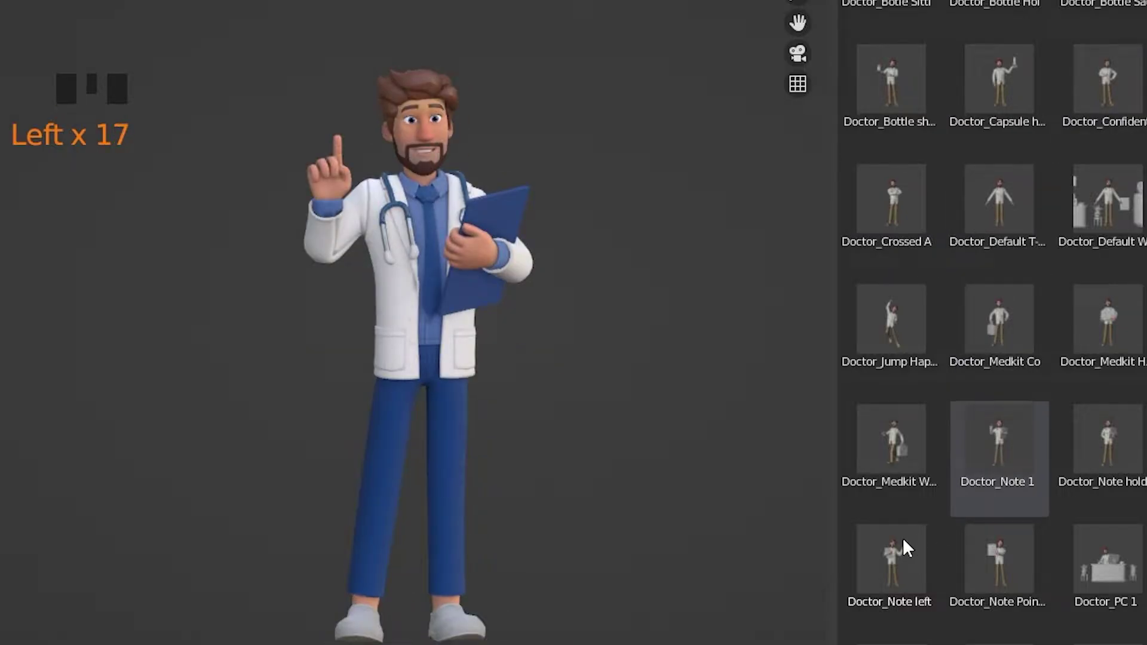
double_click(903, 541)
double_click(1012, 561)
double_click(1093, 565)
scroll(1073, 590, "down", 2)
double_click(891, 597)
double_click(999, 598)
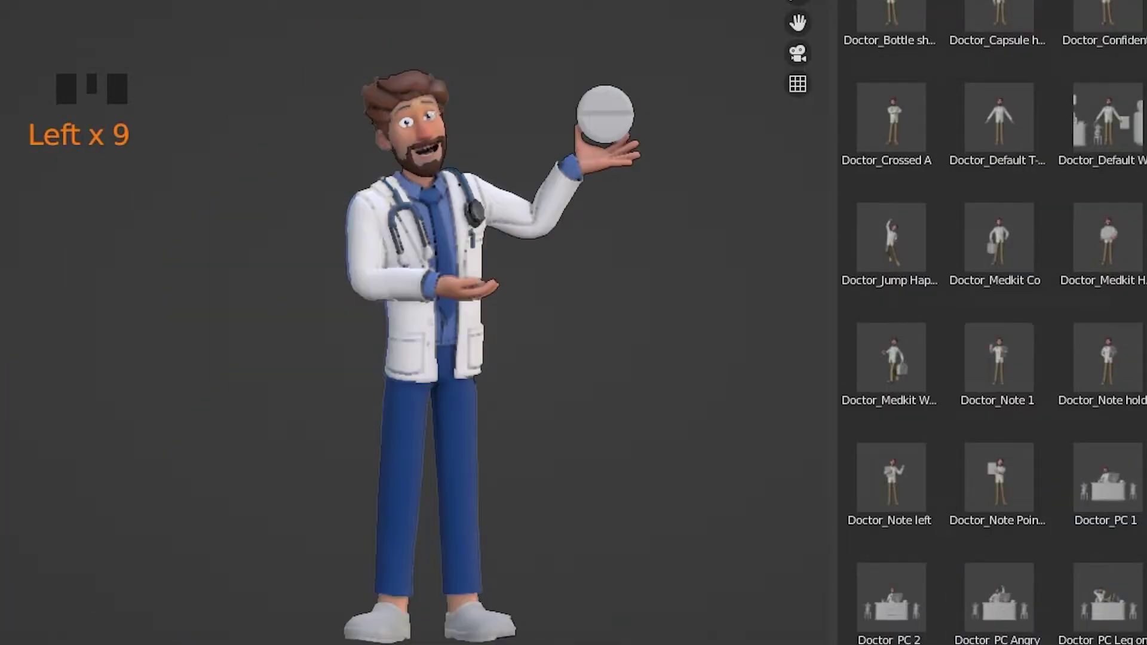
Try out the pill, podium and pointing poses further down the pose library on the doctor
scroll(992, 537, "down", 3)
double_click(1107, 642)
double_click(1107, 600)
scroll(1107, 601, "down", 3)
double_click(890, 601)
double_click(999, 642)
scroll(990, 499, "down", 1)
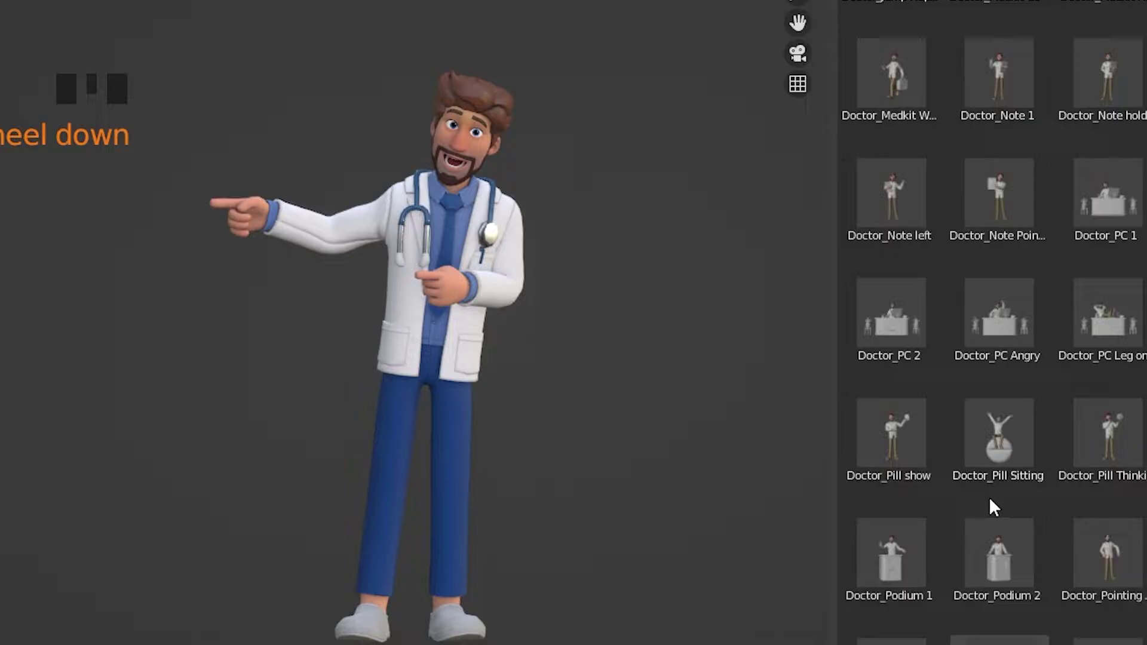
scroll(991, 526, "down", 1)
double_click(997, 552)
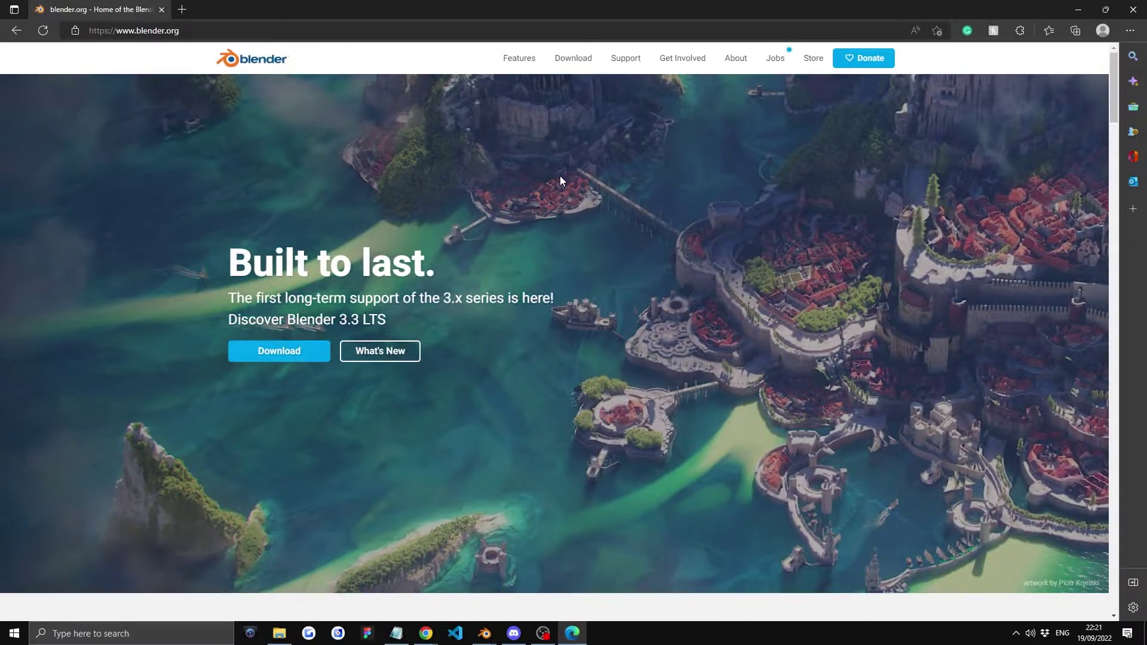
Open the Download page of the Blender website
left_click(573, 64)
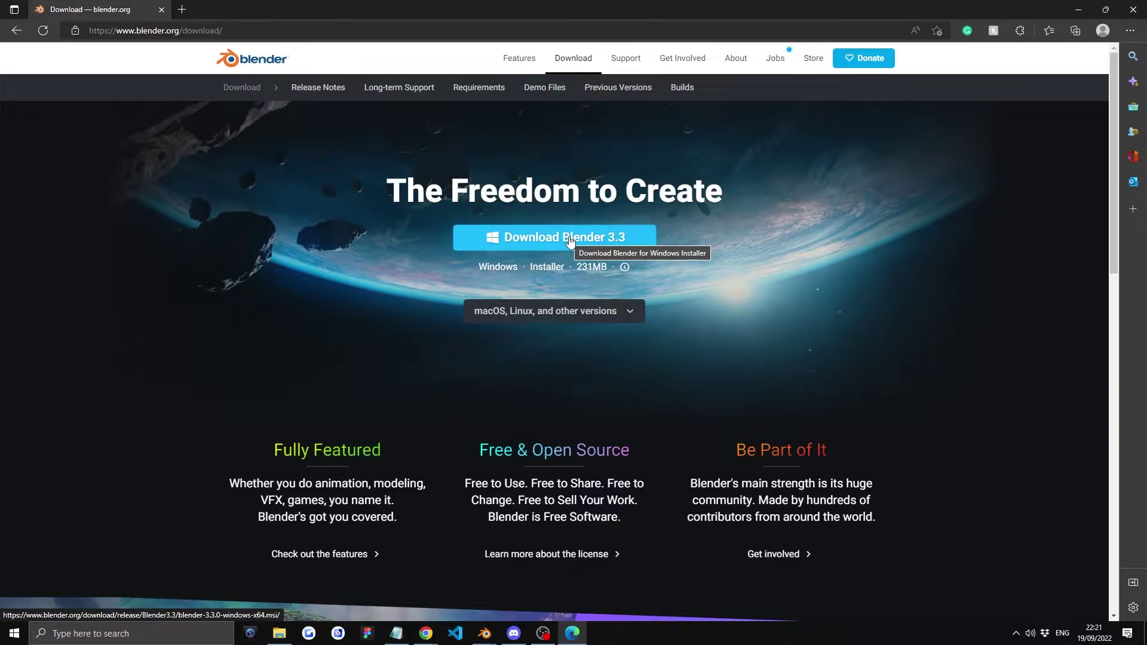
Switch to the Blender window that holds the posed White Doctor rig
mouse_move(484, 632)
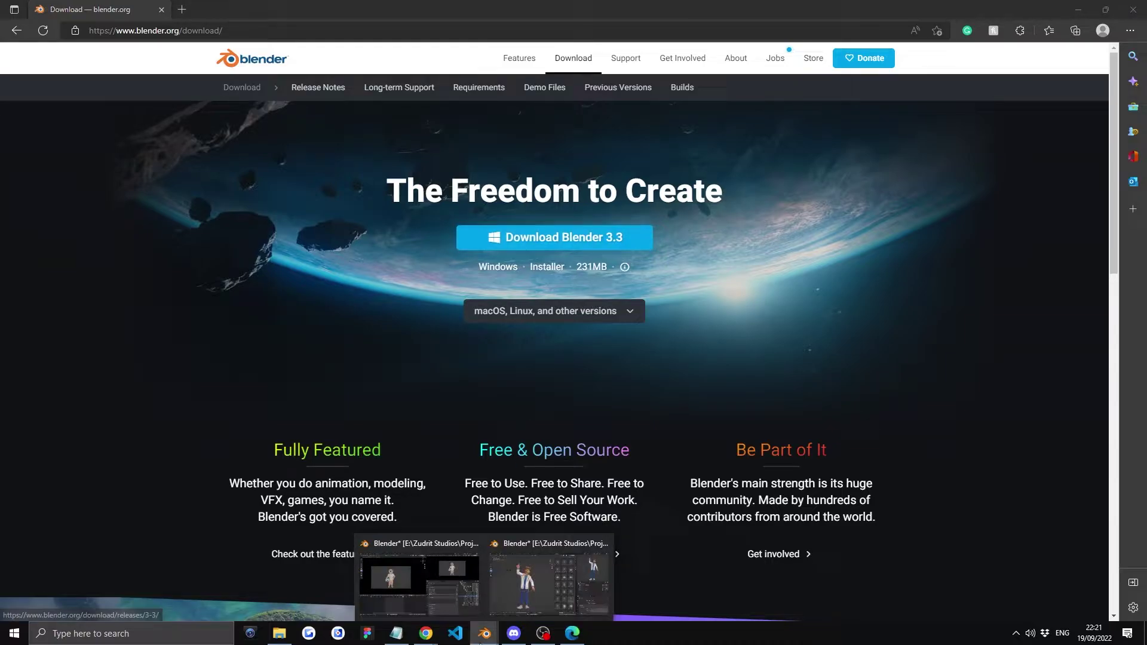
left_click(532, 598)
scroll(482, 354, "down", 2)
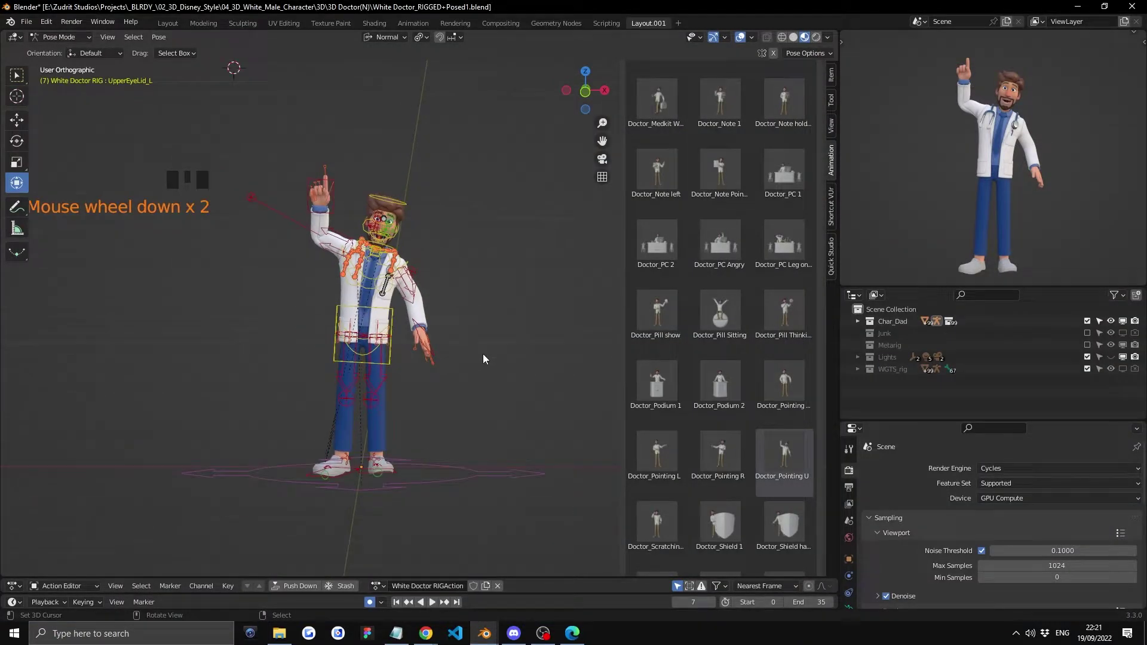
scroll(482, 349, "up", 1)
scroll(851, 519, "down", 7)
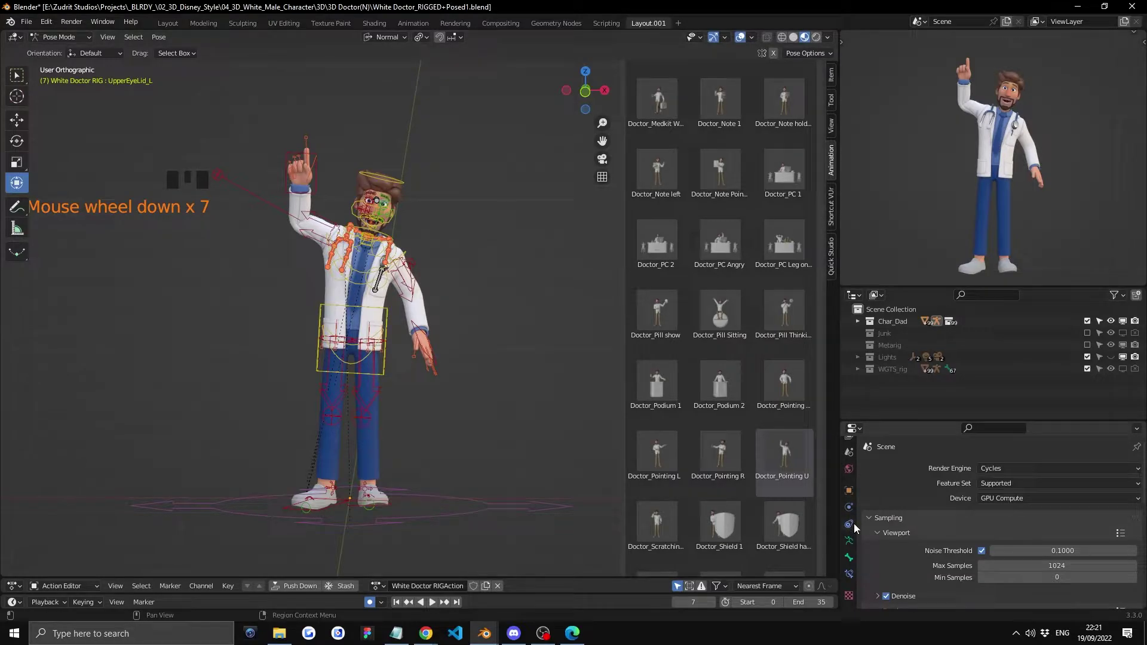
Show the armature's data properties and expand the legacy pose library to its WhiteMan pose list
scroll(849, 526, "down", 1)
left_click(850, 540)
scroll(880, 515, "down", 5)
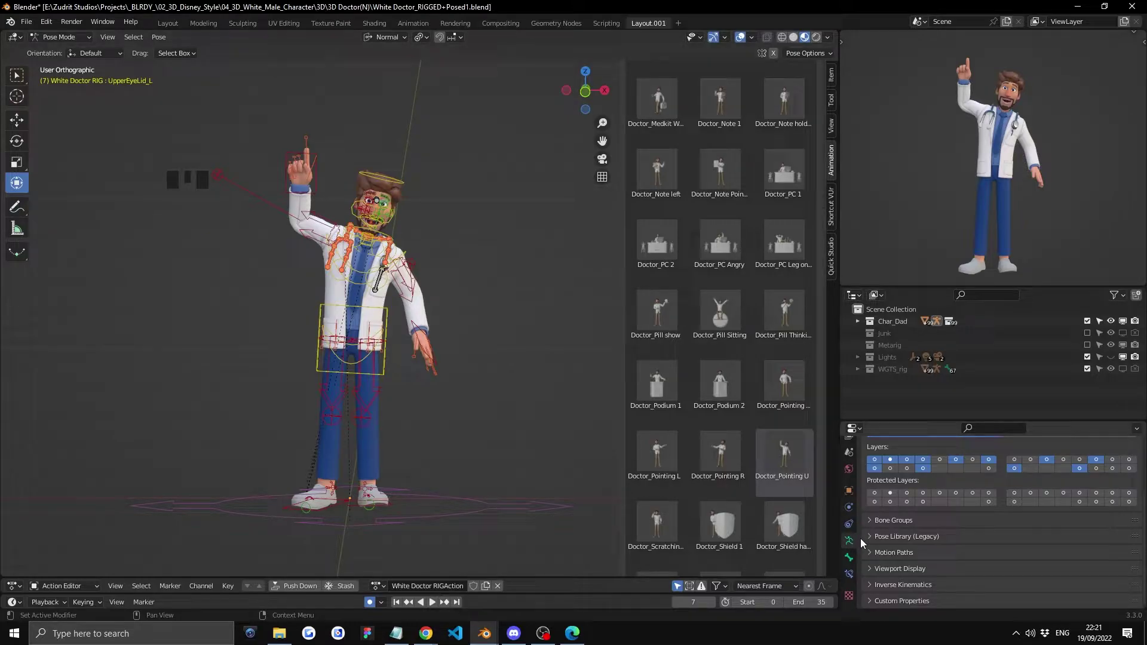
scroll(878, 562, "down", 4)
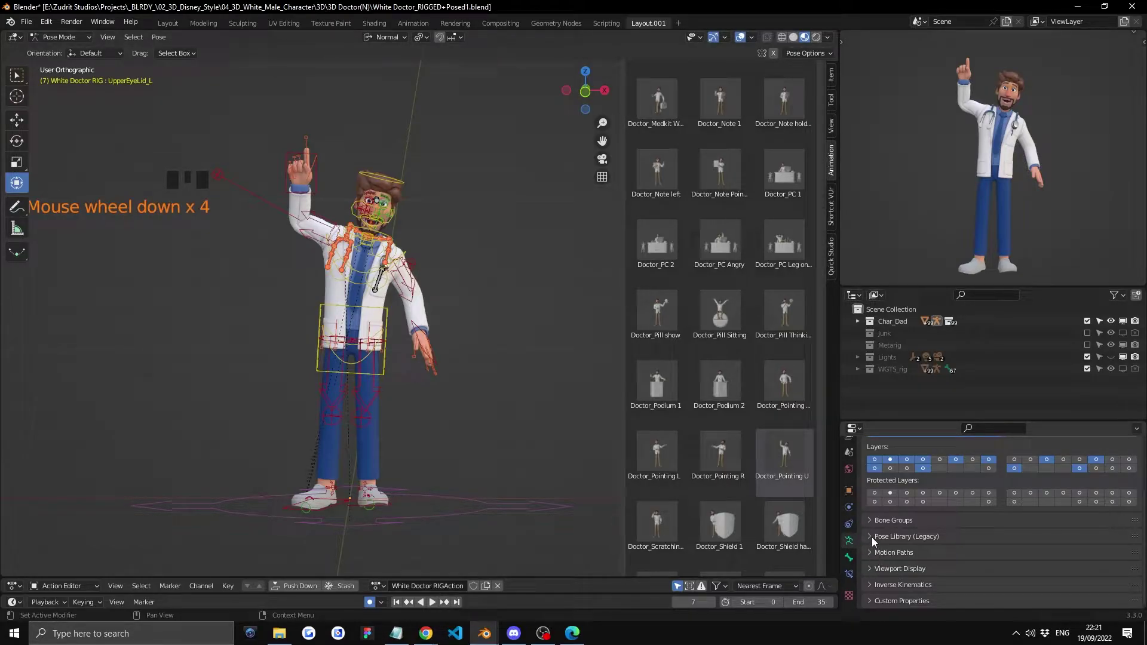
left_click(881, 537)
scroll(920, 528, "down", 5)
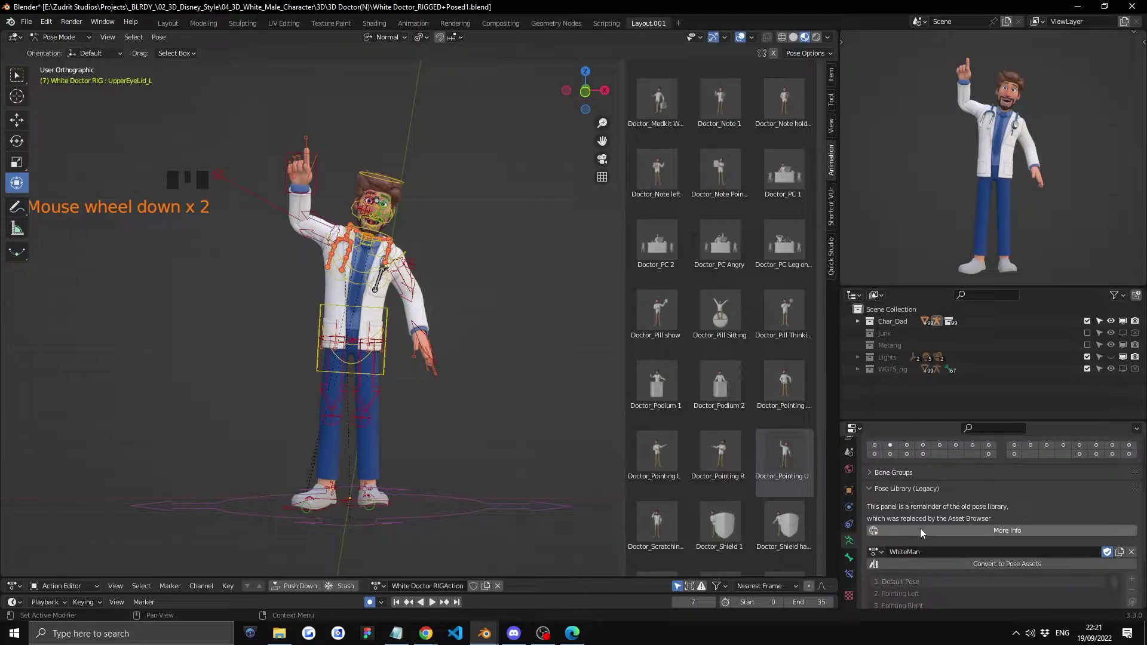
left_click_drag(984, 568, 987, 619)
scroll(956, 549, "down", 3)
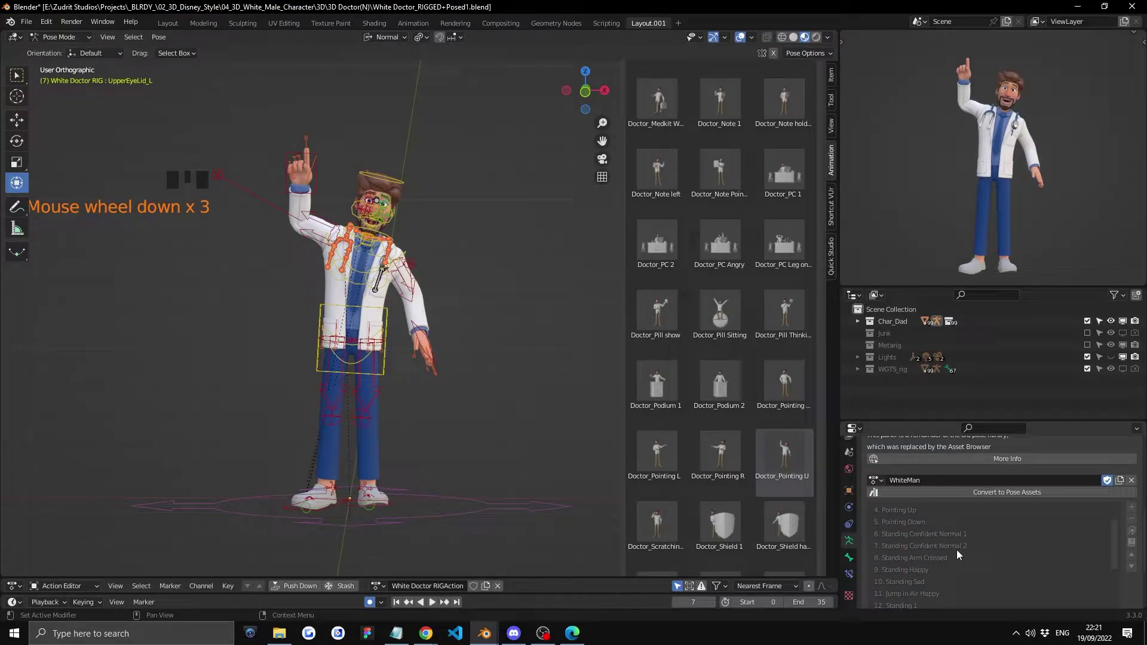
Apply the Standing Confident Normal 2 pose from the legacy library, then the Default Pose
left_click(956, 543)
left_click(1132, 530)
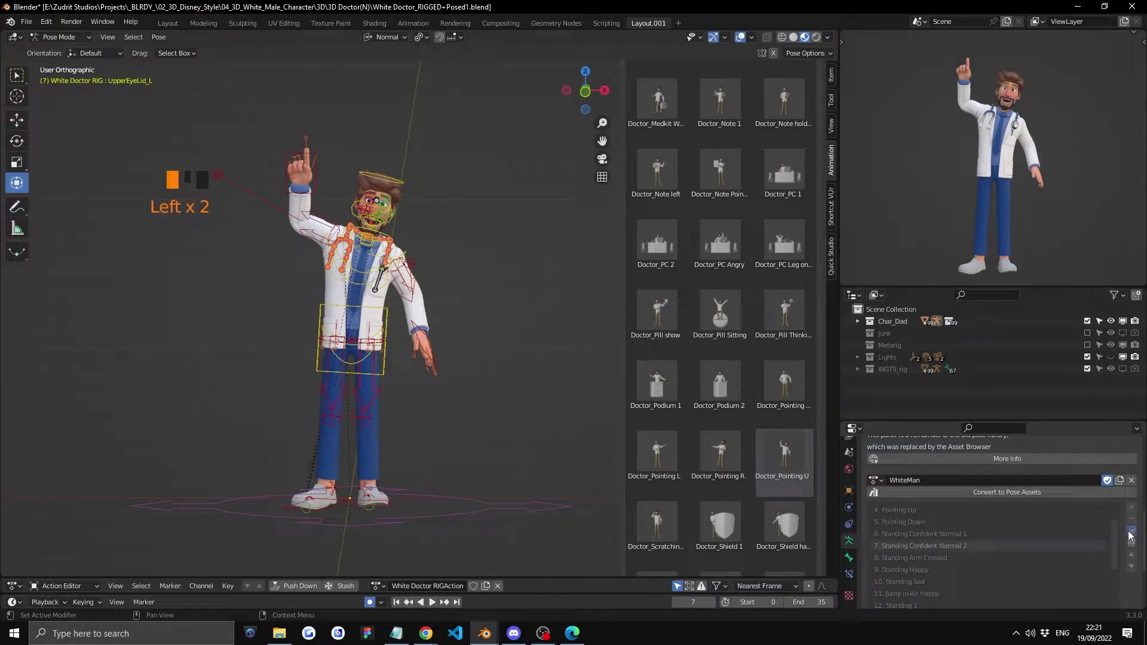
scroll(916, 526, "up", 6)
left_click(914, 510)
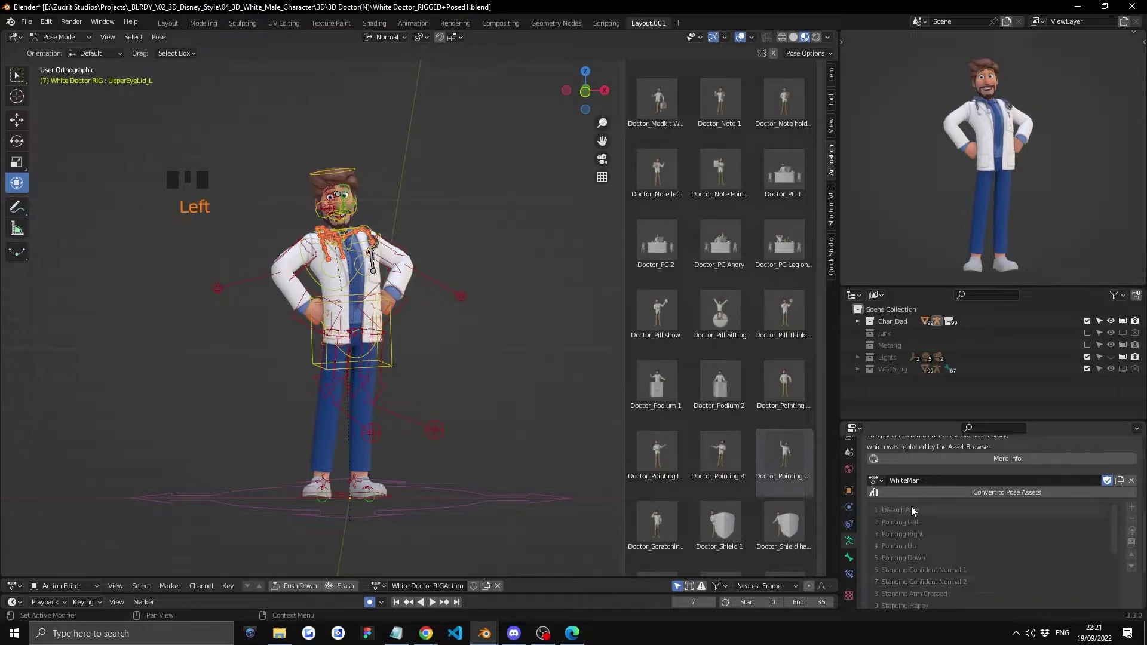
left_click(1132, 530)
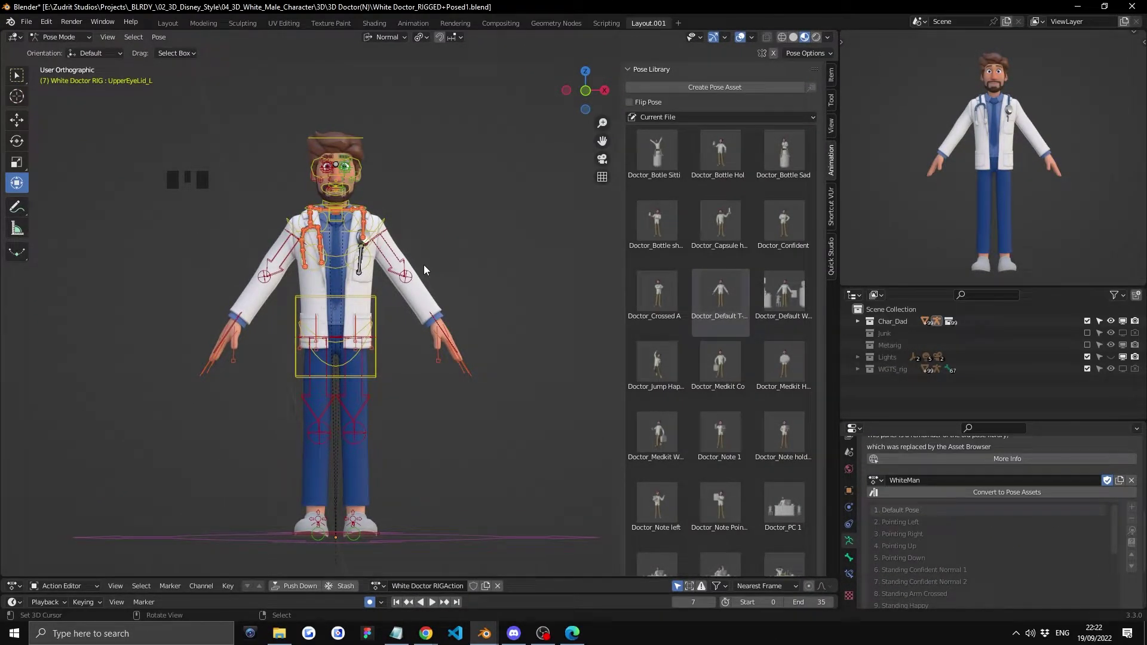
Select the chest control of the doctor rig
scroll(418, 310, "up", 2)
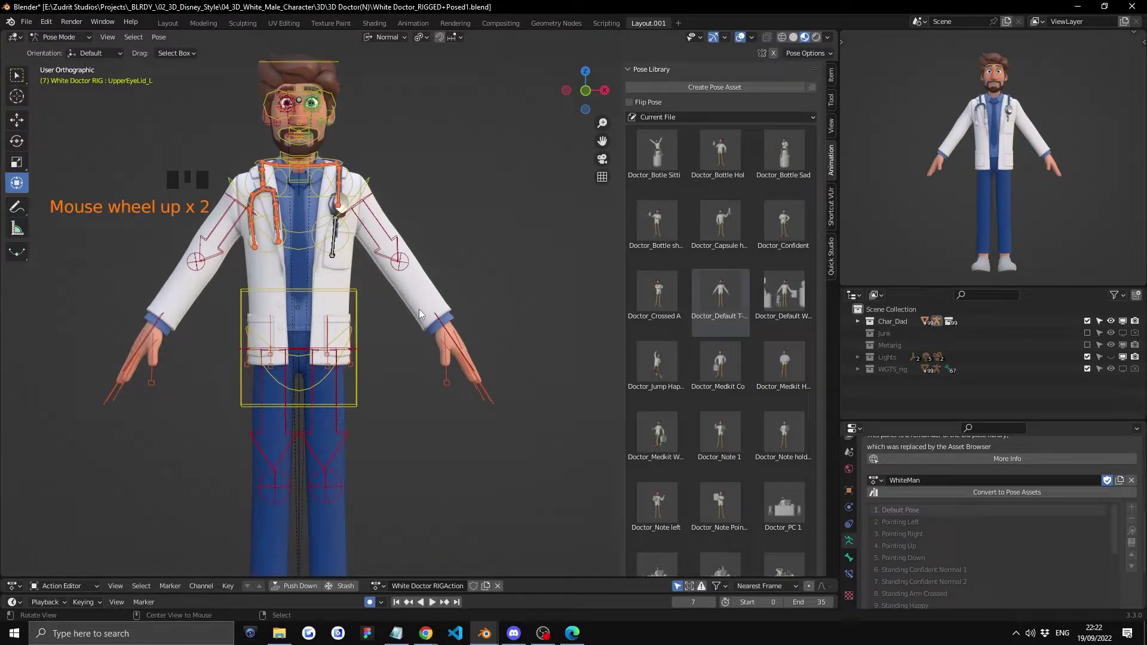
middle_click_drag(418, 310, 366, 311)
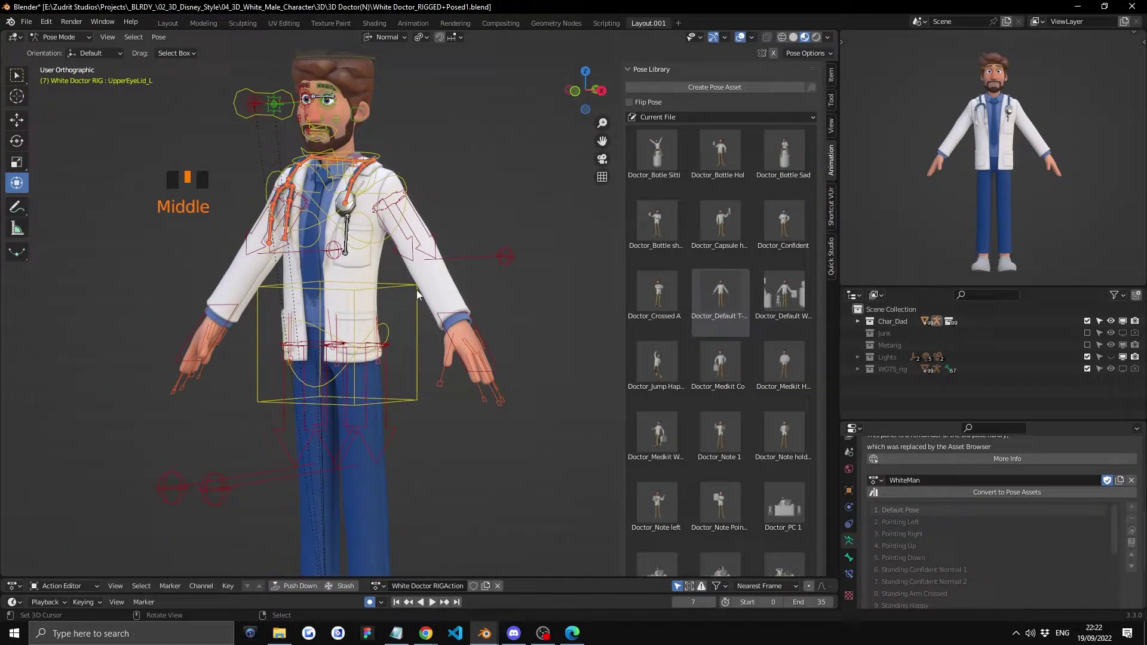
scroll(366, 249, "up", 2)
middle_click_drag(333, 238, 436, 265, "shift")
right_click(437, 265)
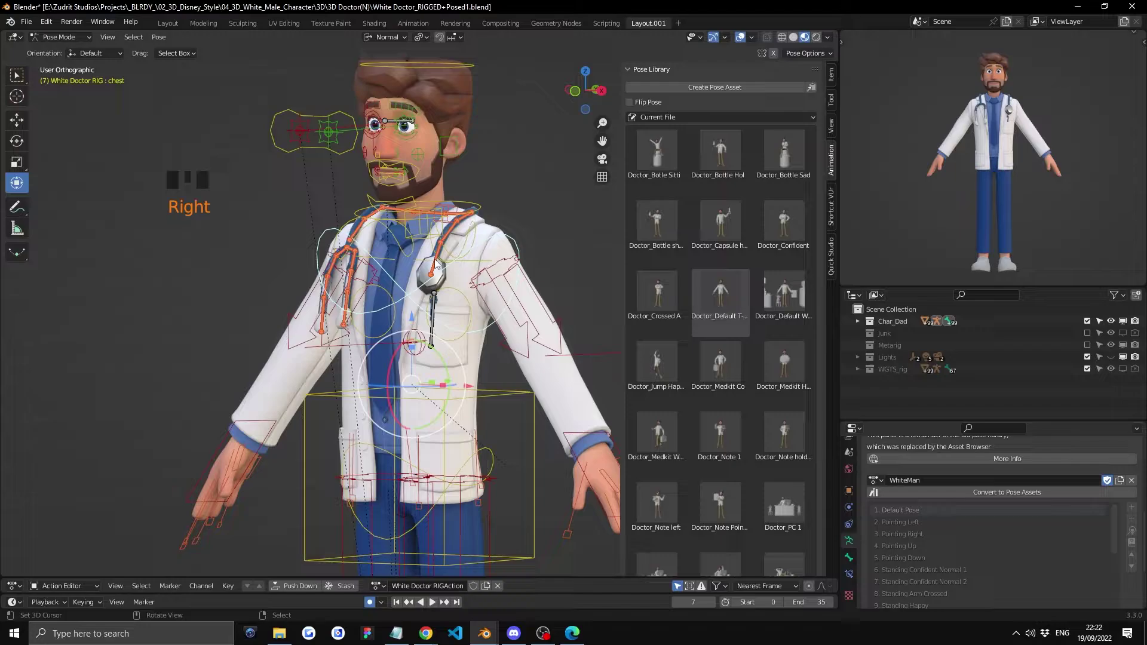
Try moving and rotating the stethoscope tube bones on the doctor's chest, cancelling each transform
right_click(437, 265)
middle_click_drag(437, 264, 430, 251)
scroll(310, 278, "up", 3)
middle_click_drag(310, 278, 450, 318, "shift")
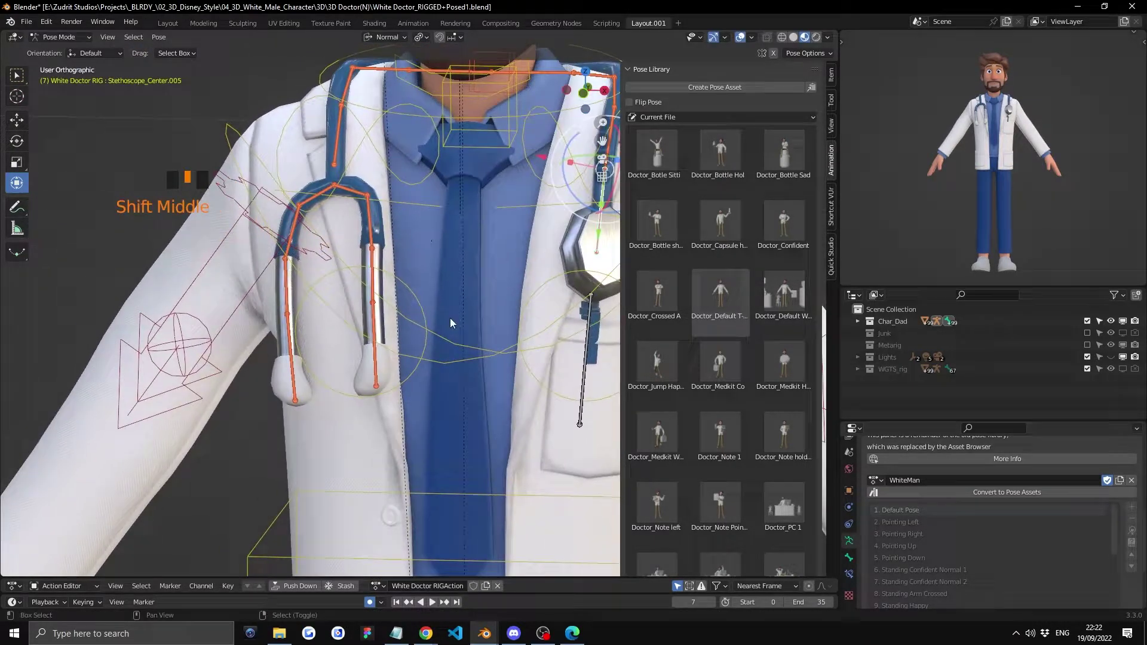
right_click(378, 239)
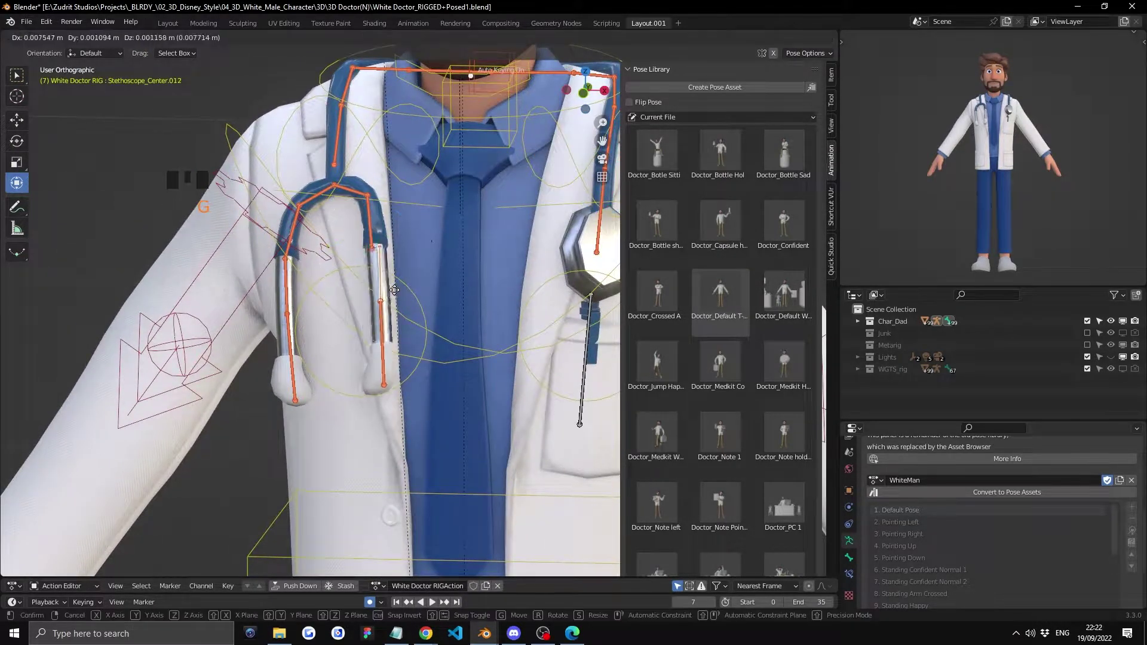
right_click(372, 222)
key("r")
right_click(410, 248)
scroll(320, 316, "down", 2)
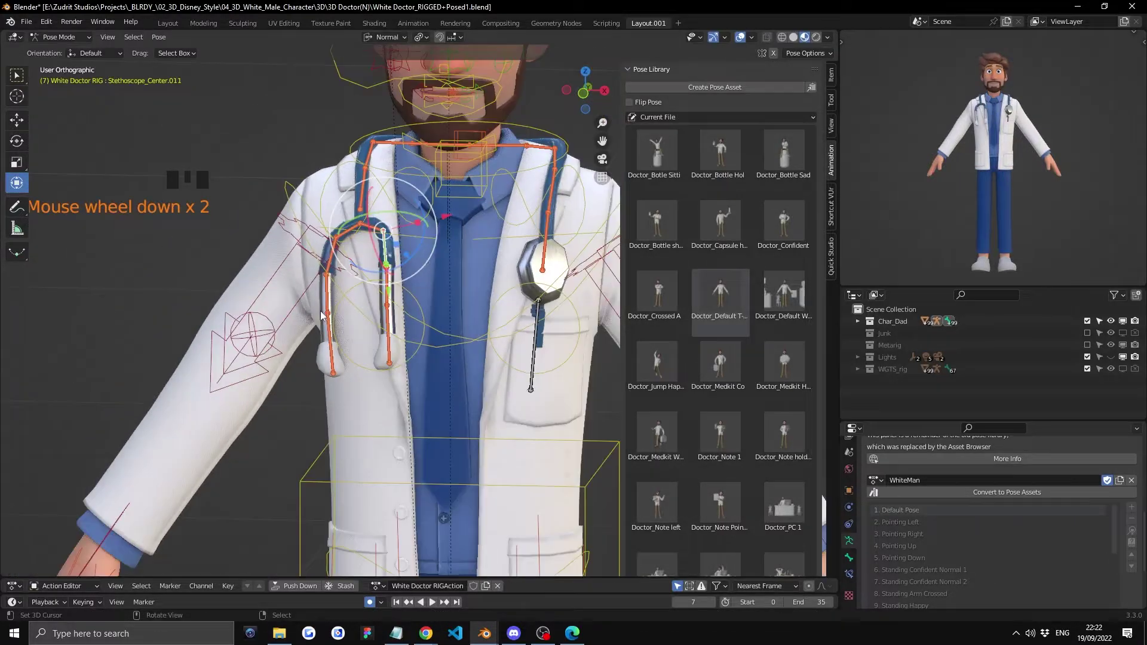
Try moving the Pen bone at the doctor's chest pocket
middle_click_drag(321, 314, 436, 311)
right_click(518, 330)
key("g")
left_click(524, 308)
key("g")
left_click(442, 326)
Try opening the doctor's mouth by moving the Jaw_Cont control, and cancel the move
scroll(478, 352, "down", 4)
middle_click_drag(482, 357, 466, 334)
scroll(433, 264, "up", 5)
middle_click_drag(432, 264, 426, 391)
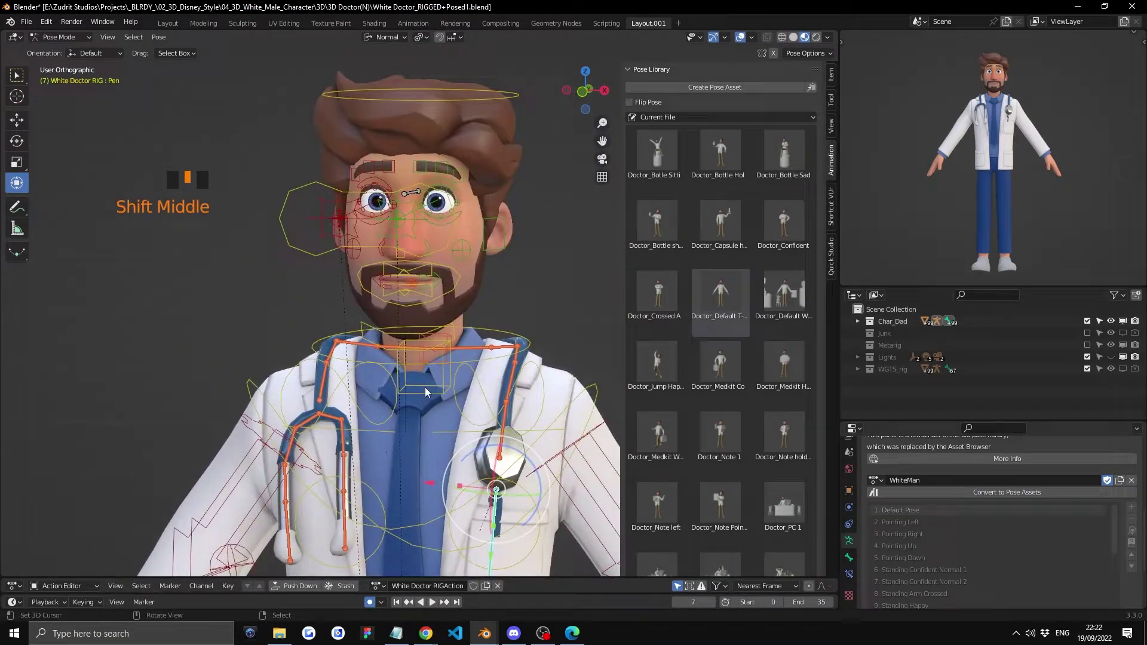
scroll(417, 349, "up", 3)
right_click(421, 324)
key("g")
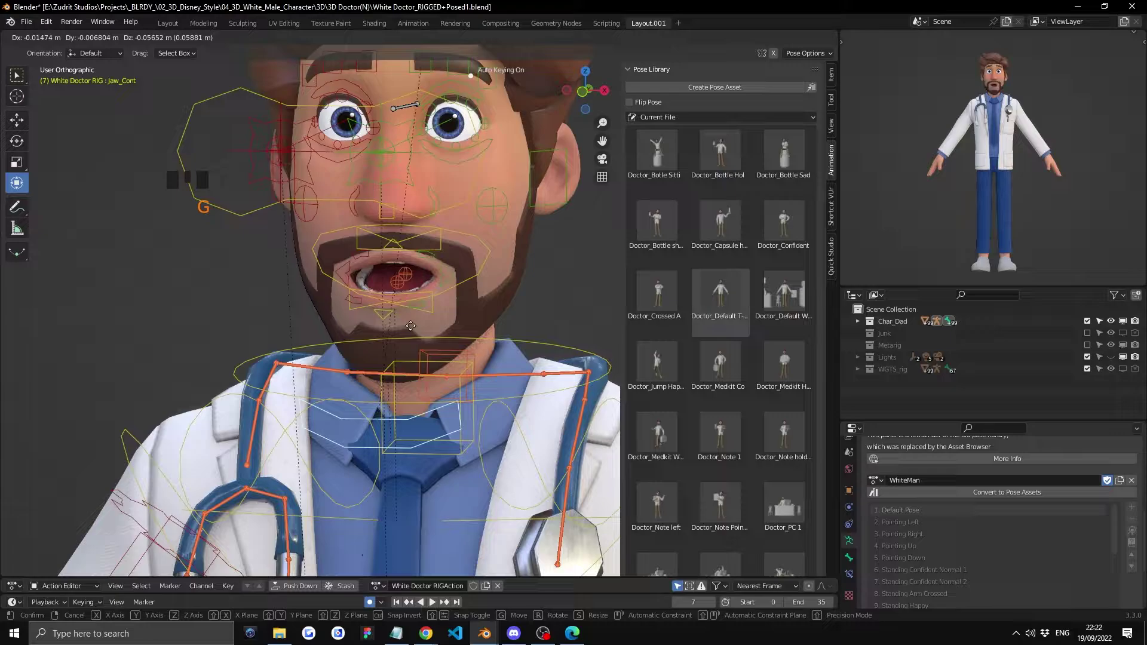
right_click(410, 326)
Try closing each eye by moving the UpperEyeLid_L and UpperEyeLid_R controls, cancelling both moves
right_click(460, 142)
key("g")
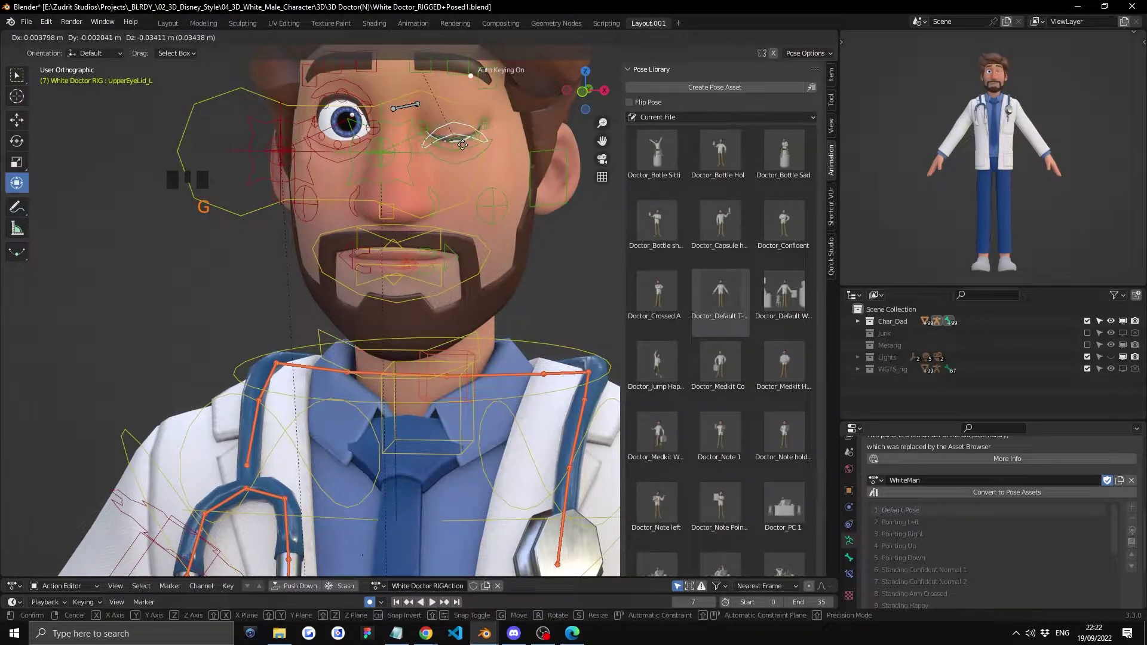
right_click(462, 144)
right_click(358, 87)
key("g")
right_click(370, 141)
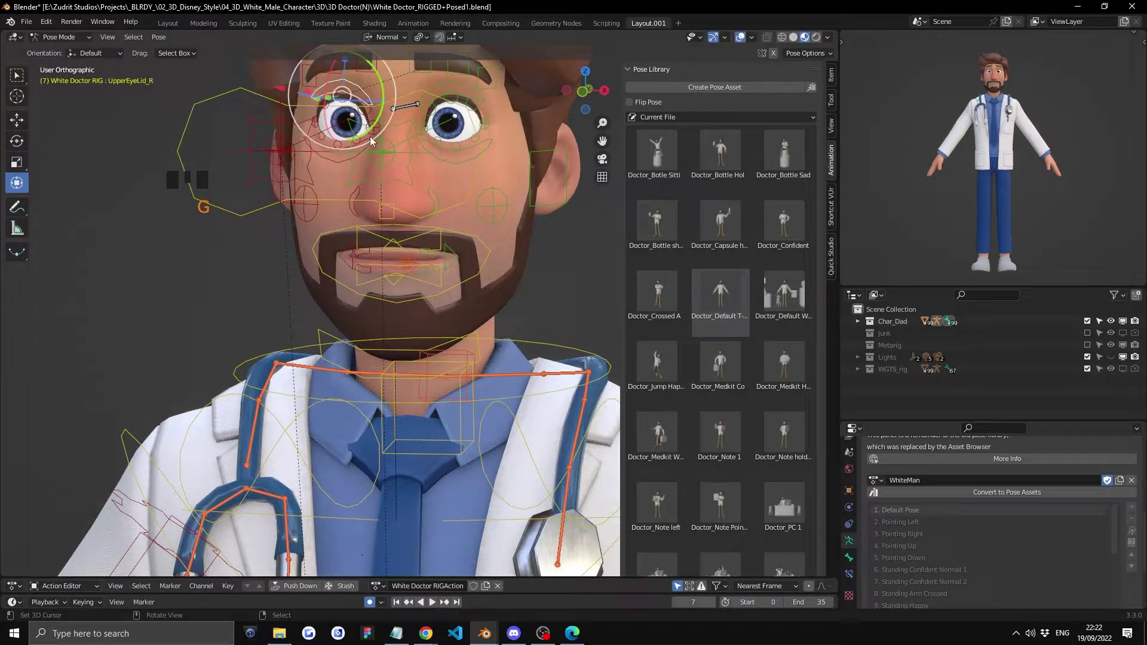
Try redirecting the doctor's gaze by moving the Eye_Target control, and cancel the move
scroll(431, 262, "down", 3)
right_click(425, 246)
key("g")
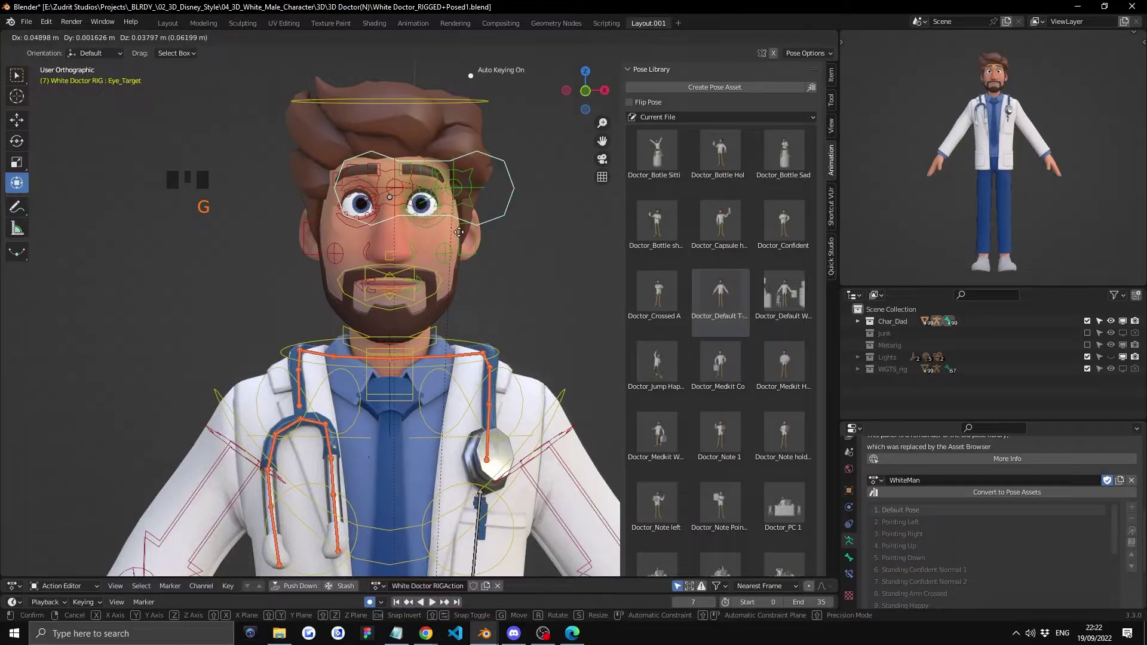
right_click(361, 269)
Try shifting the doctor's body by moving the torso control, and cancel the move
scroll(382, 299, "down", 5)
middle_click_drag(413, 439, 432, 281, "shift")
right_click(418, 288)
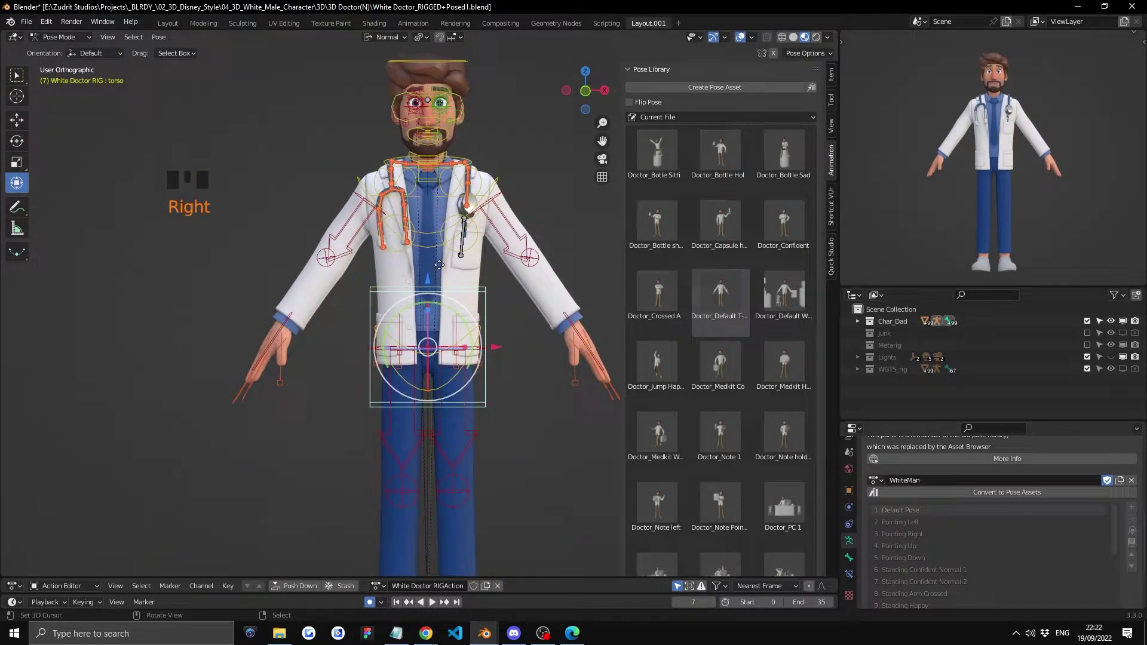
key("g")
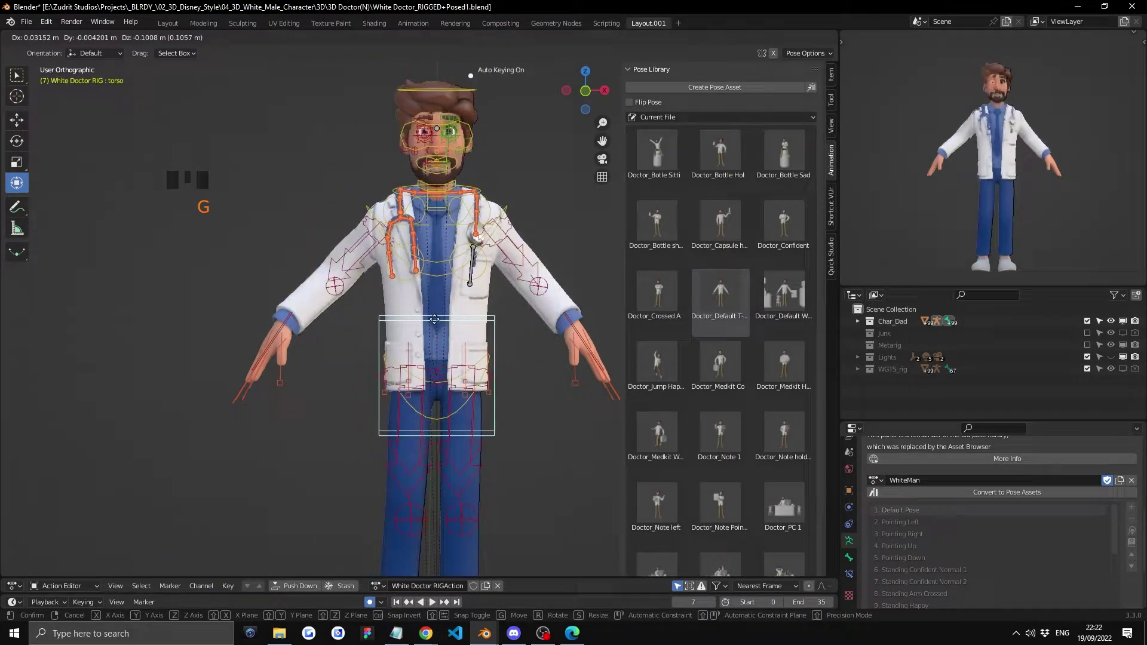
right_click(478, 373)
Select the foot_ik.L control, view the leg from the side and try moving the foot, cancelling the move
scroll(506, 389, "down", 5)
scroll(453, 320, "up", 1)
middle_click_drag(496, 442, 377, 346, "shift")
scroll(453, 321, "up", 6)
right_click(474, 357)
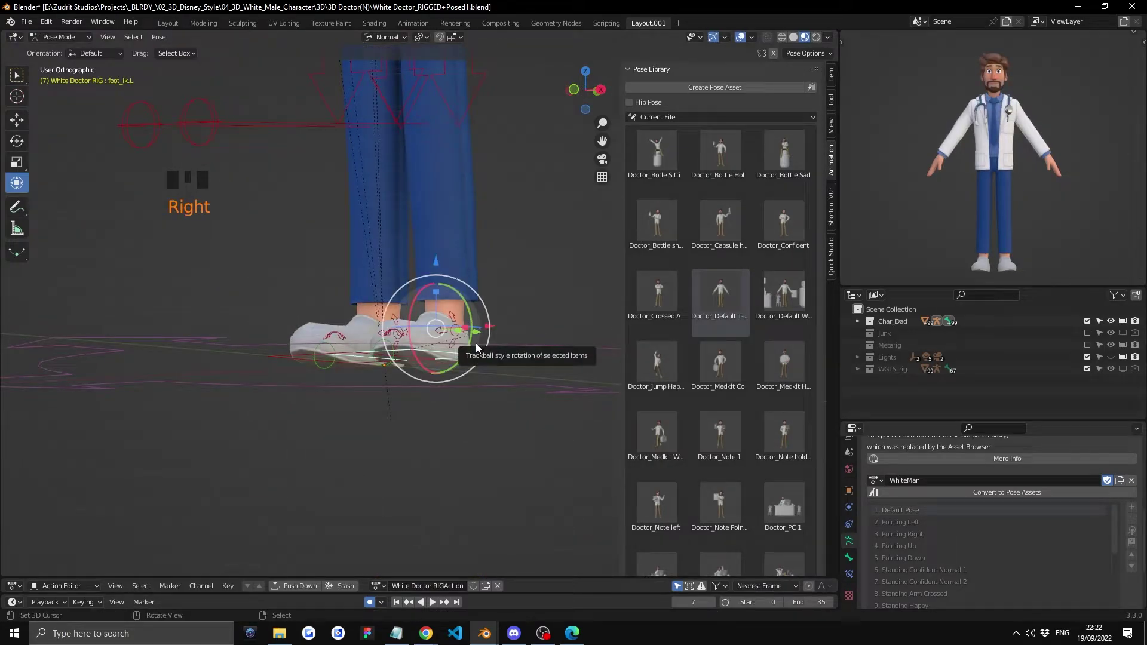
key("KP_Decimal")
middle_click_drag(296, 288, 507, 324)
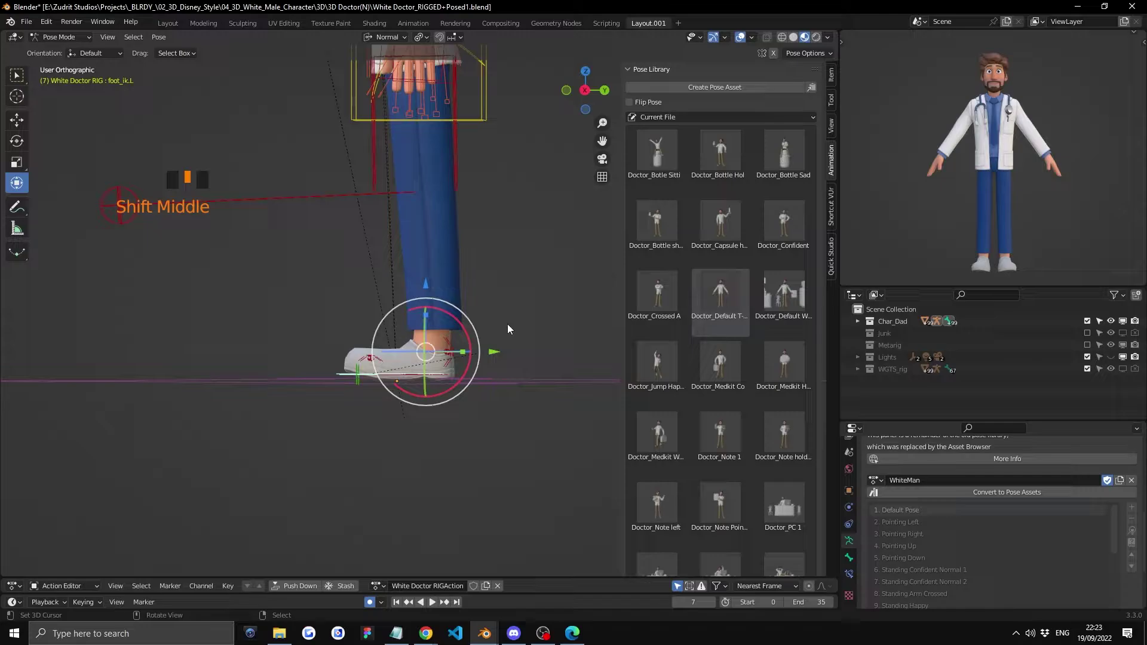
key("g")
right_click(538, 254)
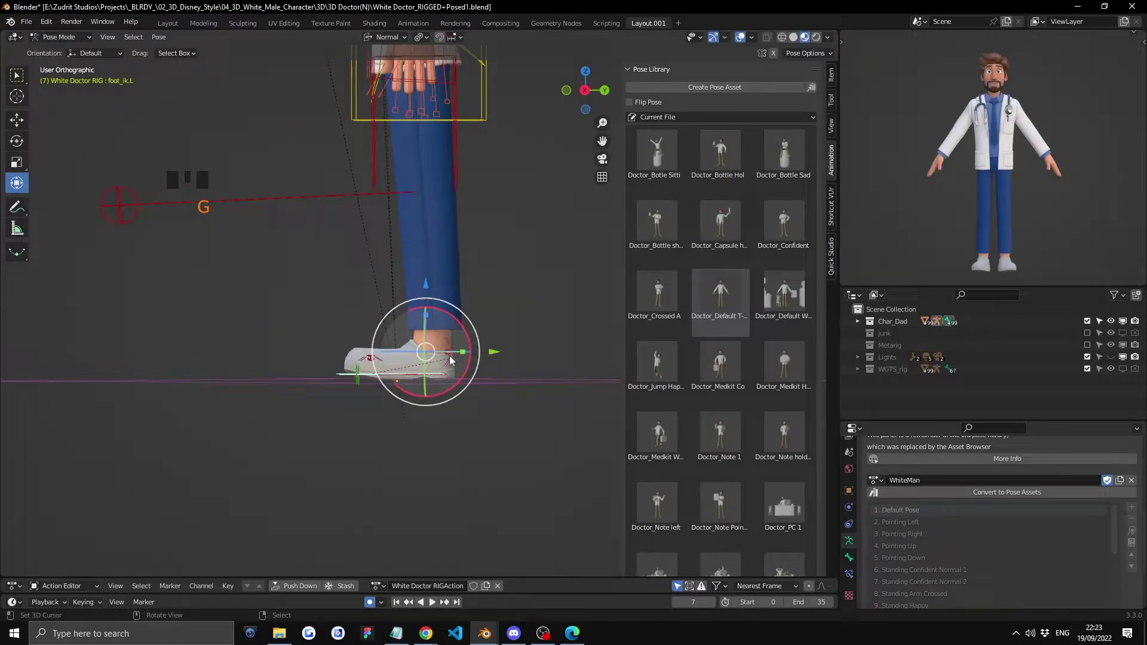
Try rolling the left foot by rotating the foot_heel_ik.L control, and cancel the rotation
right_click(450, 354)
middle_click_drag(467, 334, 454, 353)
key("r")
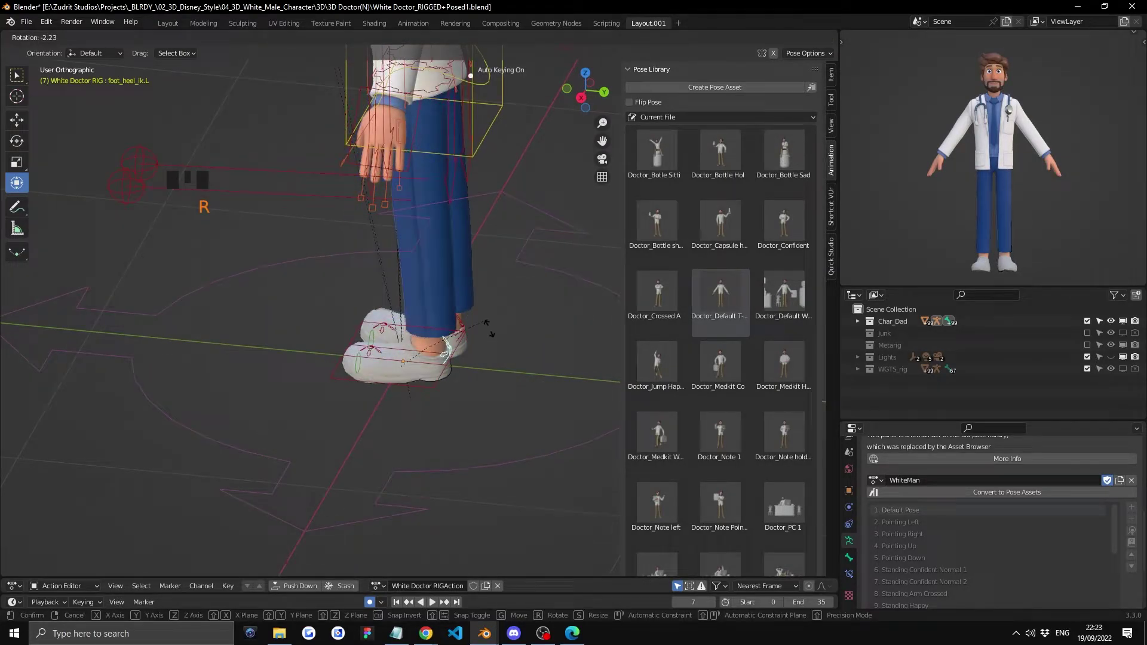
key("r")
key("r")
right_click(462, 345)
Try redirecting the left knee by moving the thigh_ik_target.L control, and cancel the move
scroll(454, 334, "down", 2)
middle_click_drag(412, 317, 448, 424)
scroll(468, 275, "up", 2)
right_click(307, 431)
key("g")
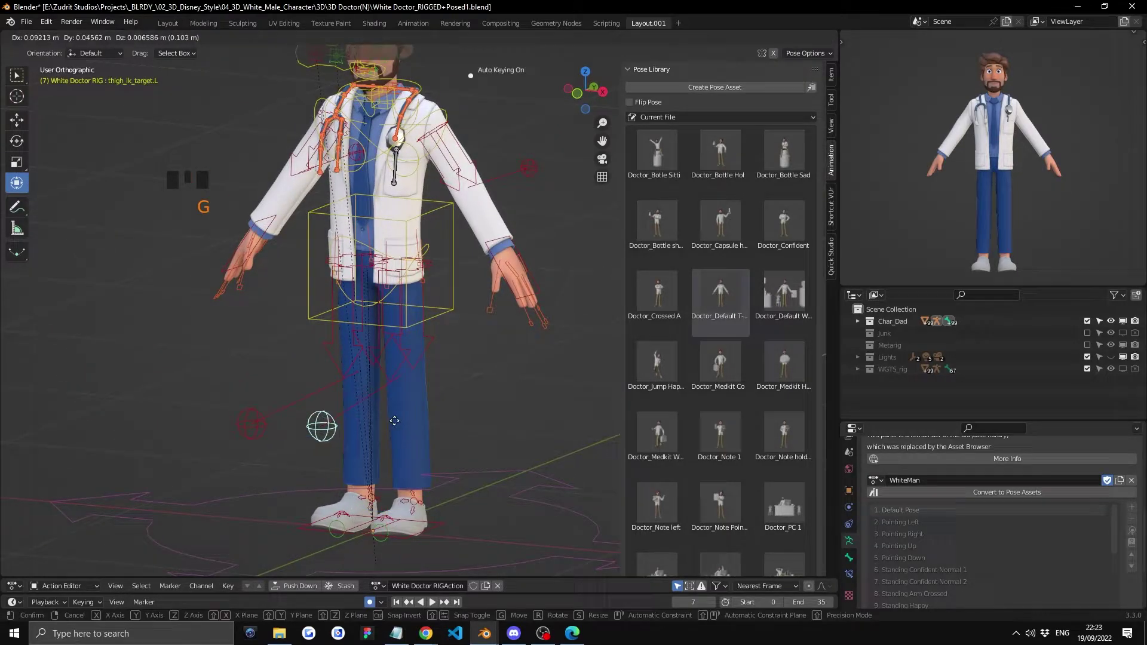
key("Escape")
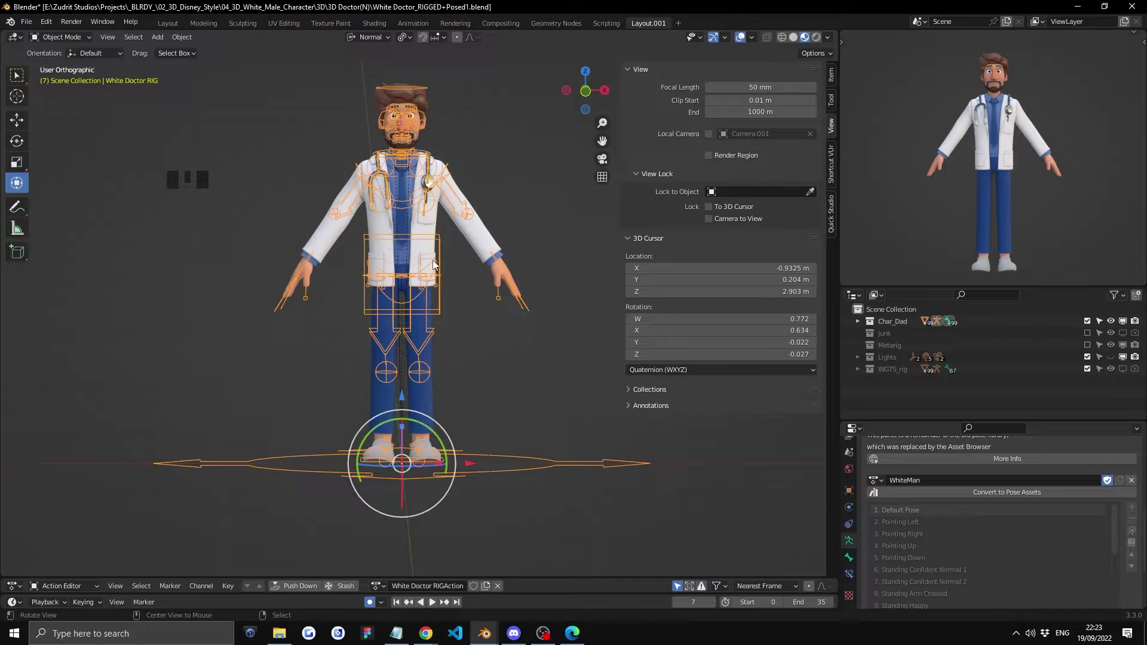
Switch the White Doctor RIG to Pose Mode and deselect all of its bones
middle_click_drag(434, 265, 432, 252)
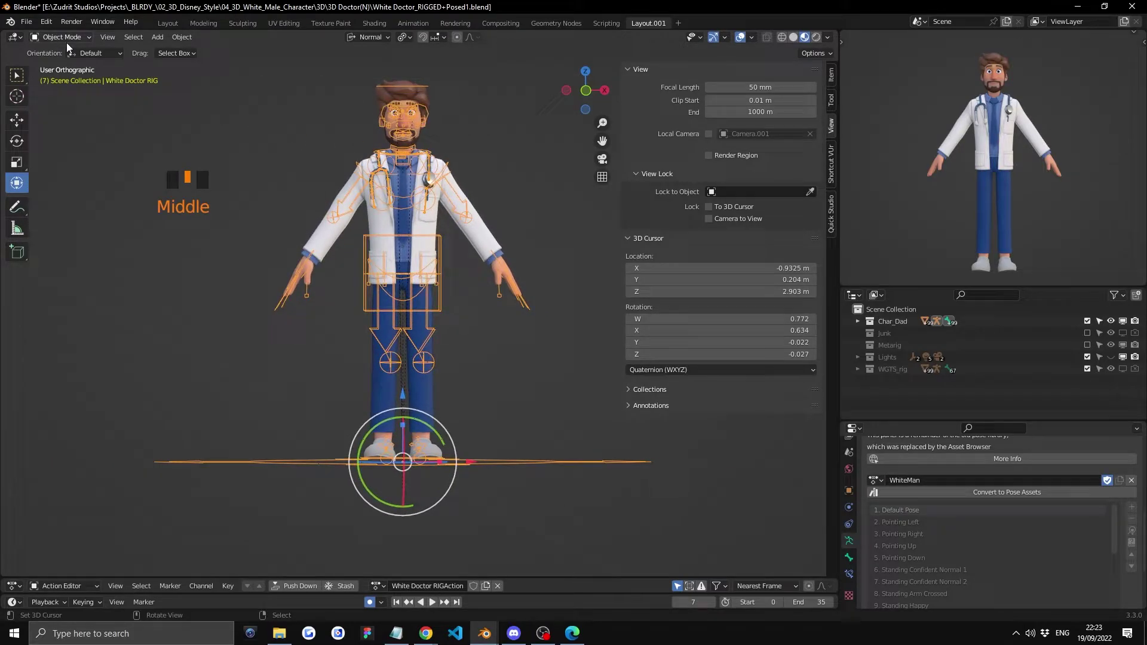
scroll(411, 151, "up", 3)
scroll(444, 218, "down", 1)
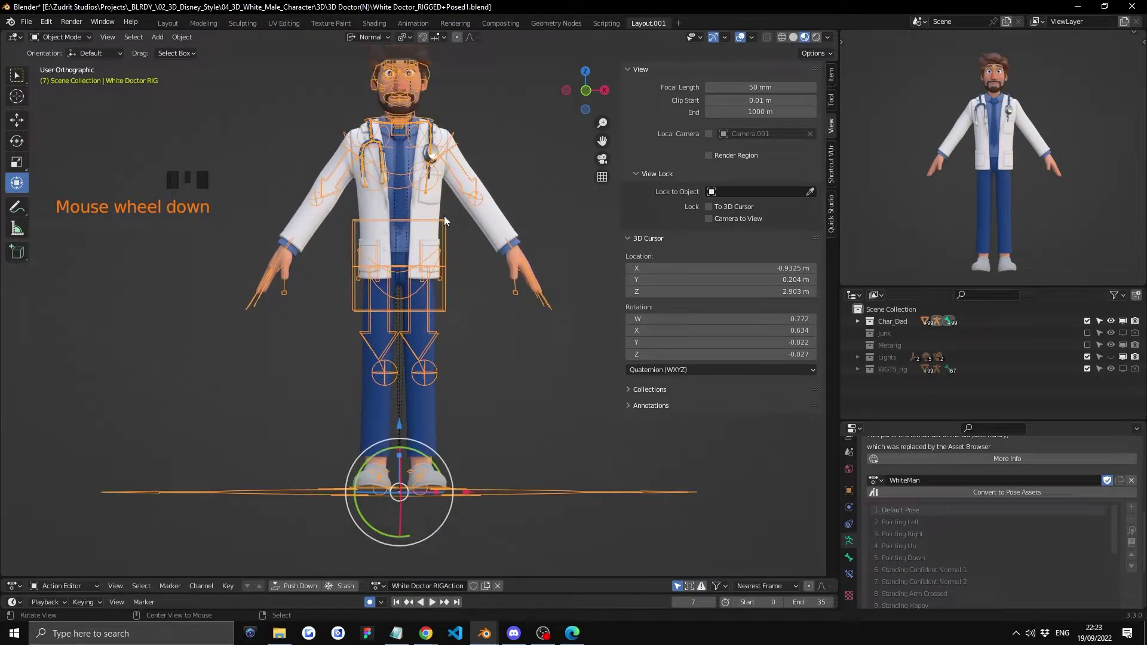
middle_click_drag(443, 216, 449, 258, "shift")
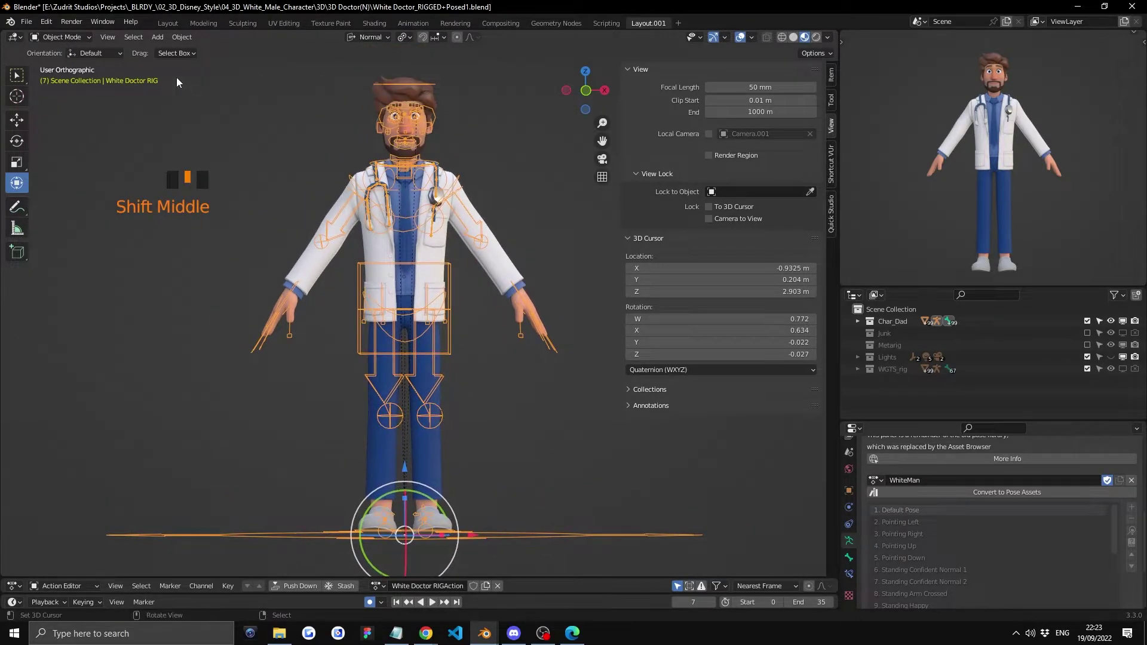
left_click(67, 37)
left_click(70, 77)
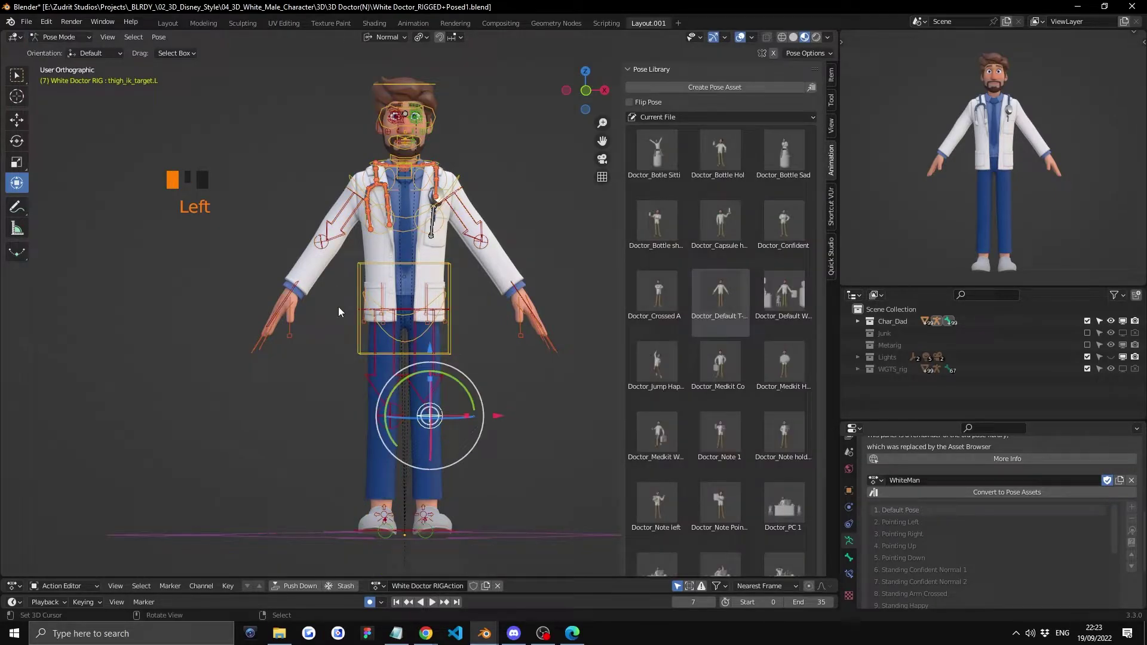
scroll(474, 318, "down", 2)
right_click(475, 318)
scroll(438, 277, "up", 2)
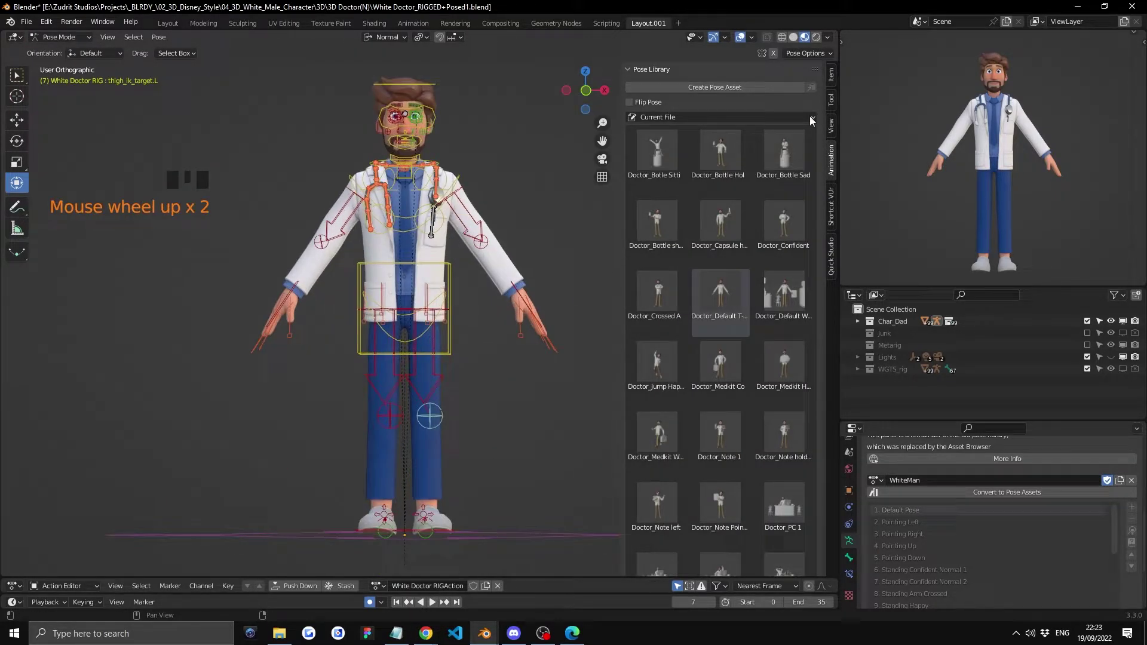
Toggle the sidebar, look over the rig's transform and Rig Layers settings, and return to the Pose Library
key("n")
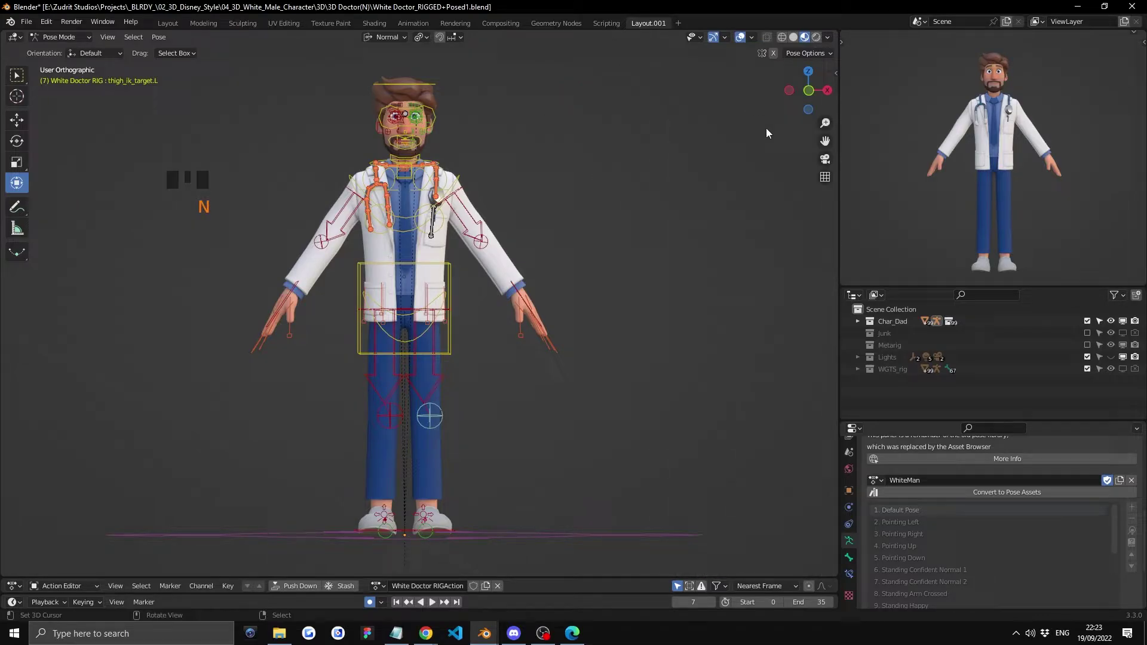
key("n")
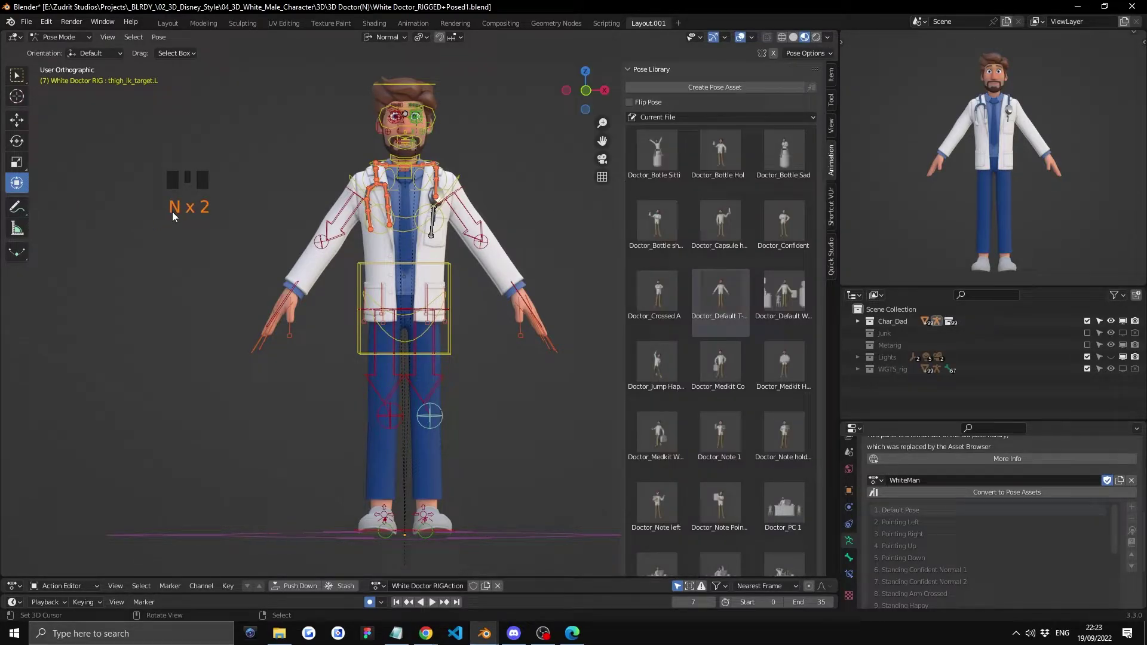
left_click(835, 76)
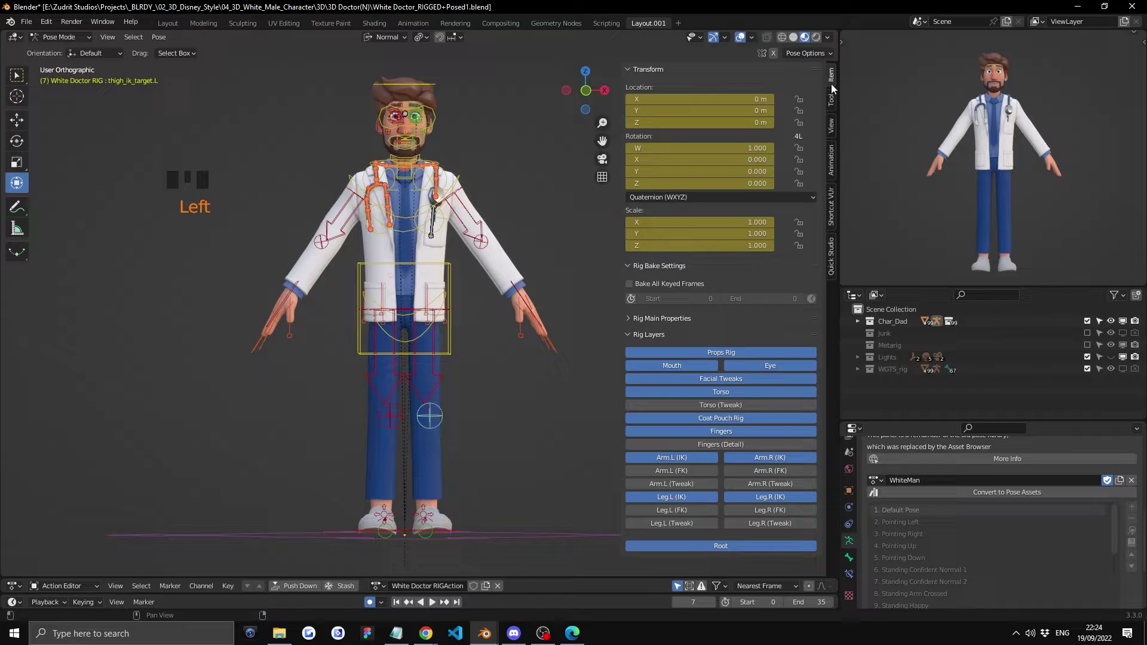
left_click(831, 155)
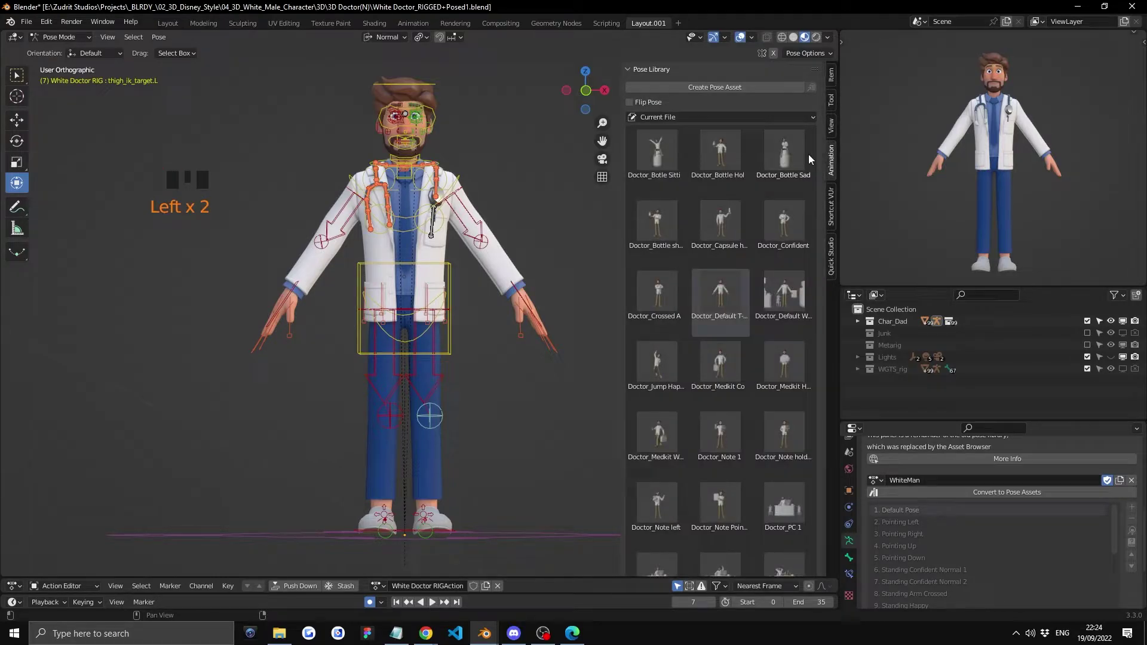
middle_click_drag(481, 200, 461, 206, "shift")
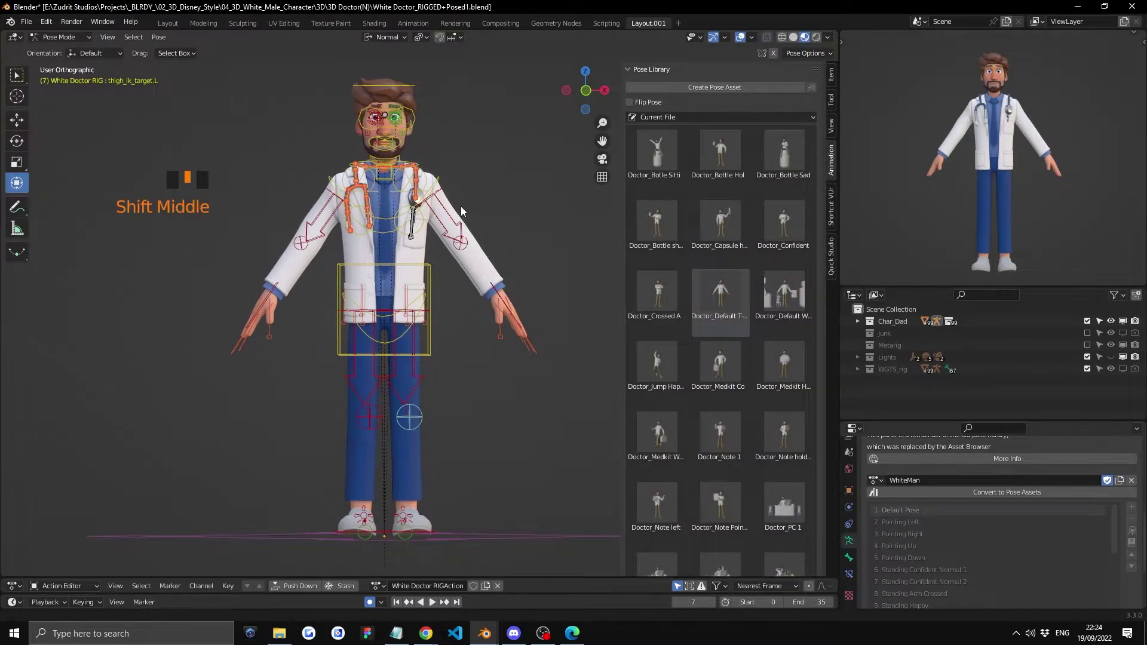
Preview library poses on the whole rig, including Doctor_Confident, the medkit walking pose and Doctor_Note 1
left_click(733, 226)
left_click(776, 220)
left_click(676, 158)
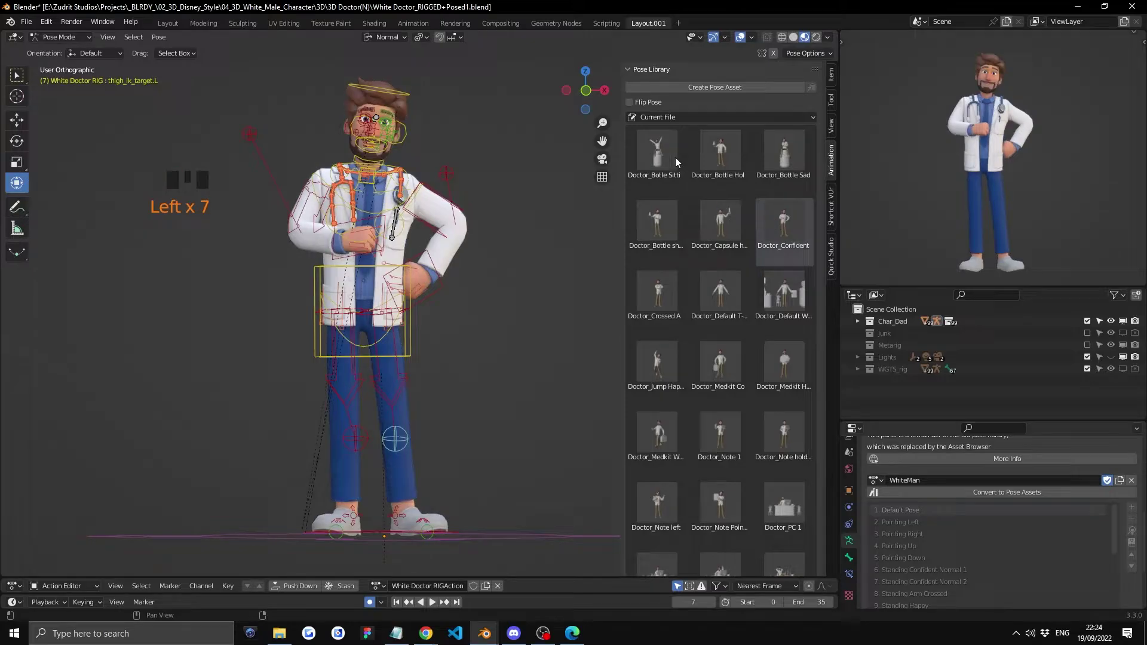
triple_click(675, 156)
scroll(687, 352, "down", 2)
triple_click(650, 390)
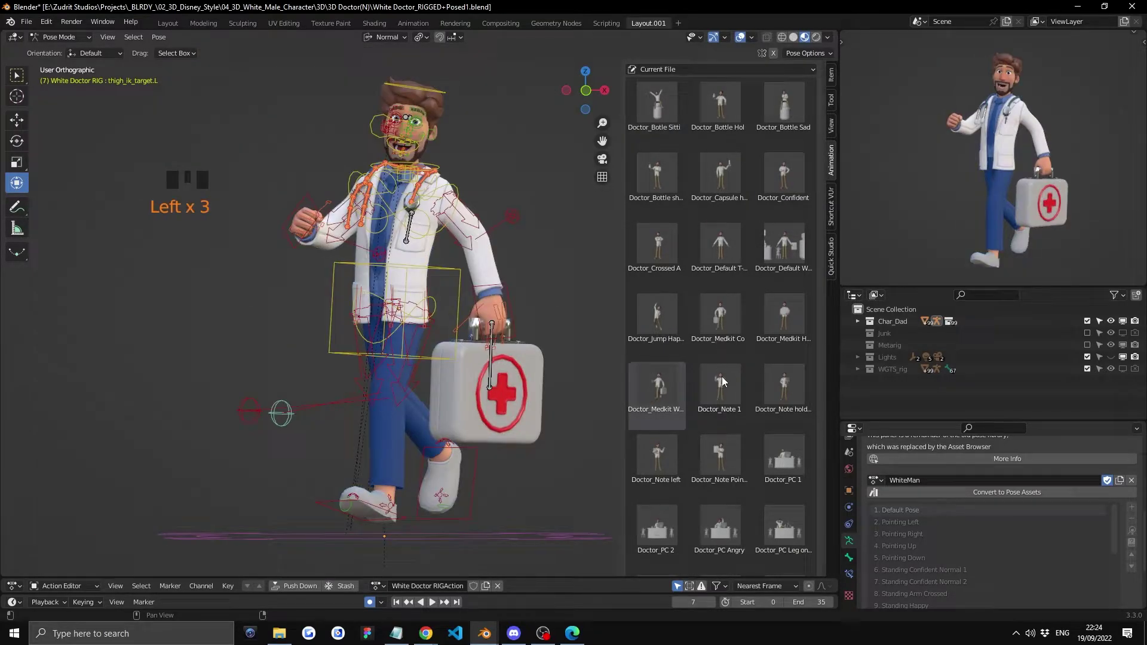
double_click(720, 388)
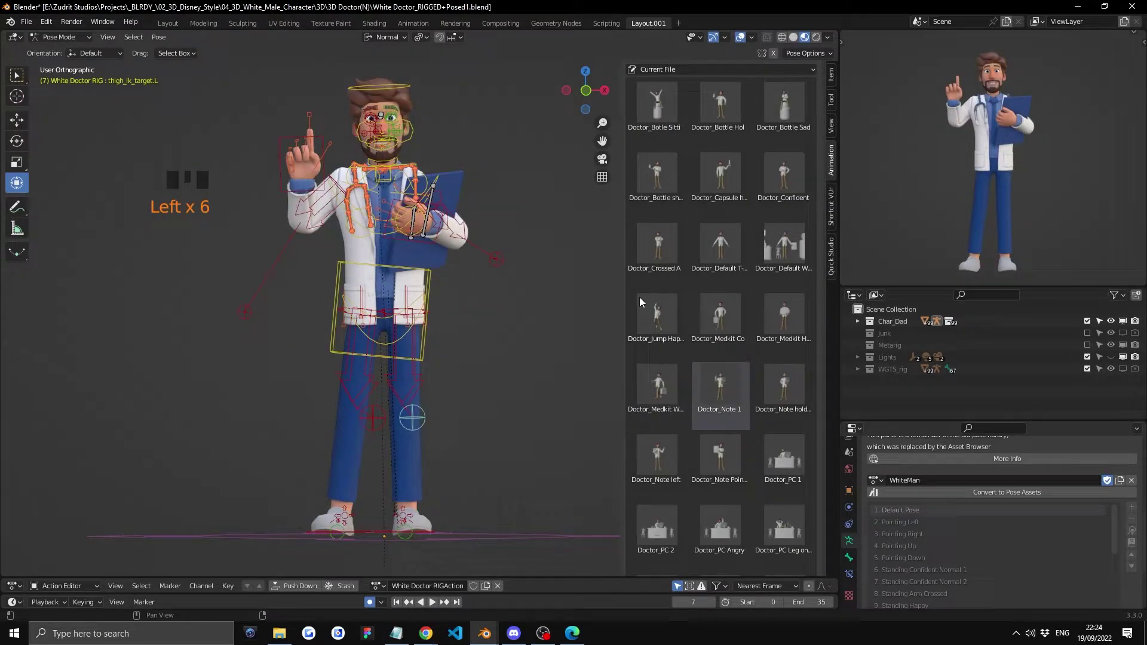
Select the torso control and apply several library poses to it alone, including Doctor_PC 1 and Doctor_Note left
right_click(421, 283)
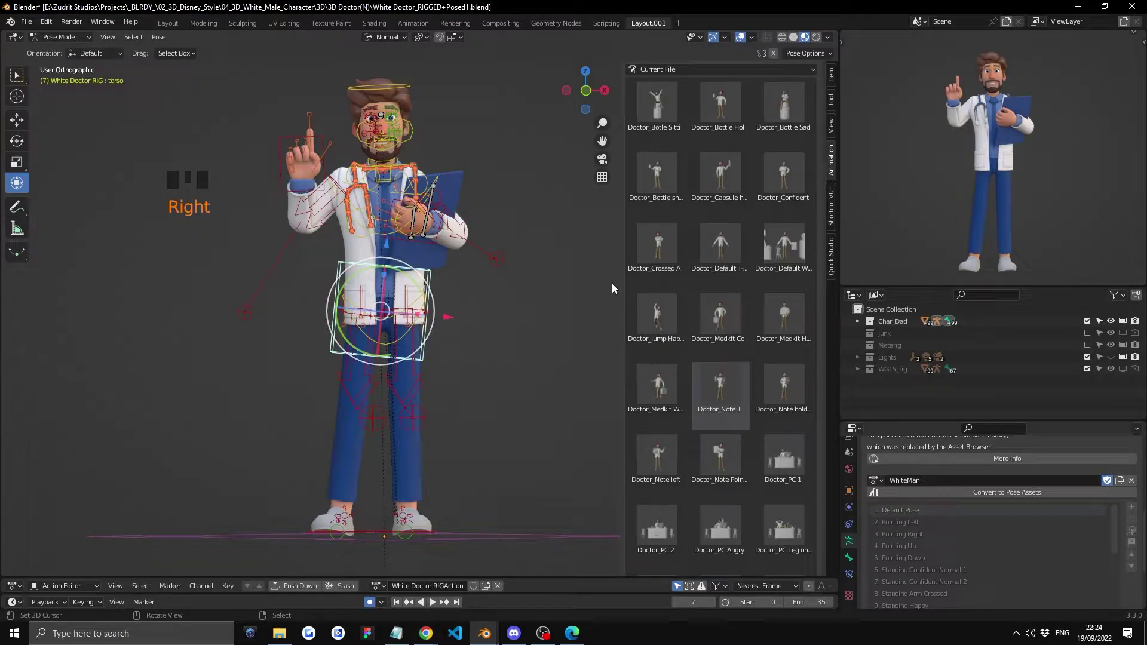
double_click(736, 311)
double_click(787, 324)
double_click(781, 465)
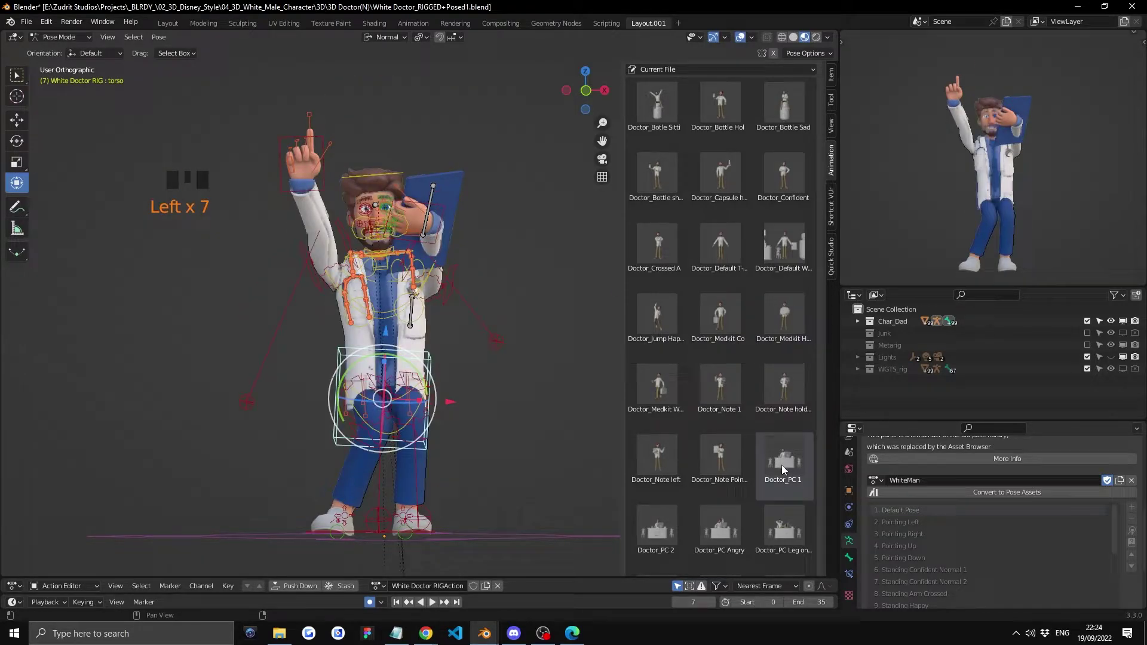
double_click(719, 467)
left_click(660, 464)
double_click(661, 463)
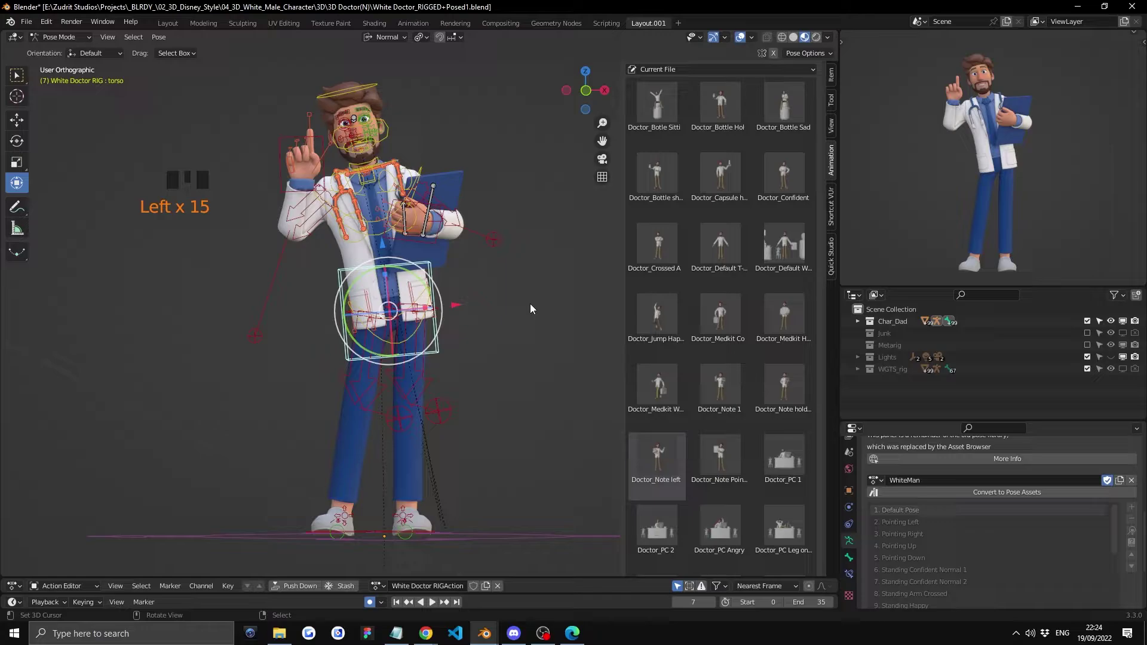
Try moving the doctor's torso control, cancel the move, and deselect the control
right_click(530, 308)
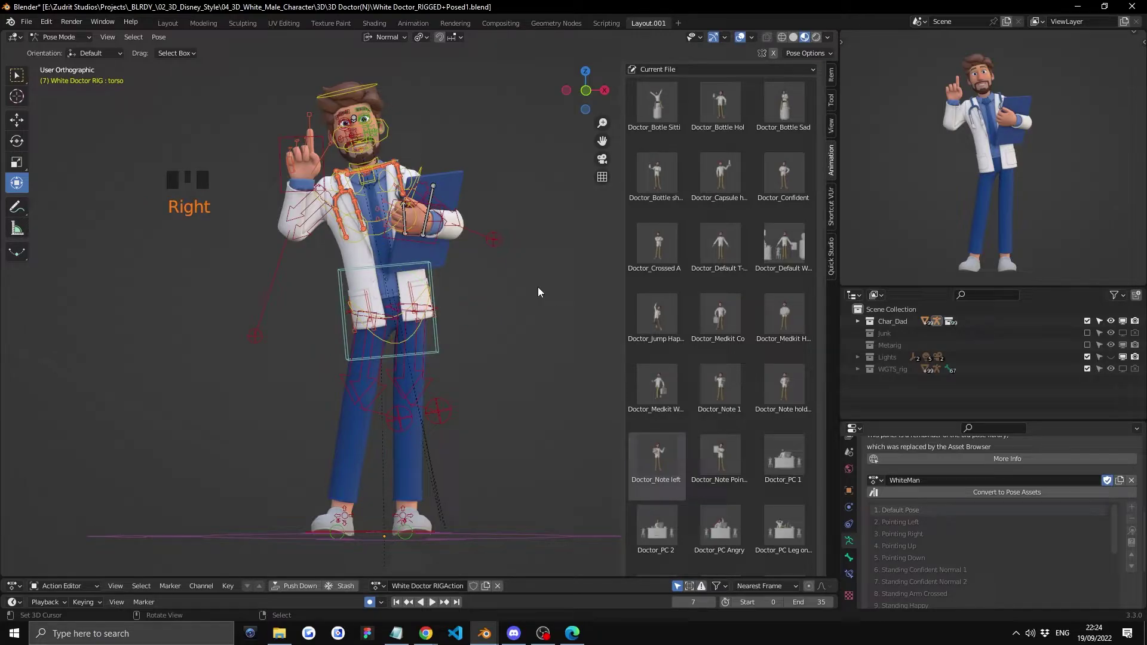
right_click(421, 258)
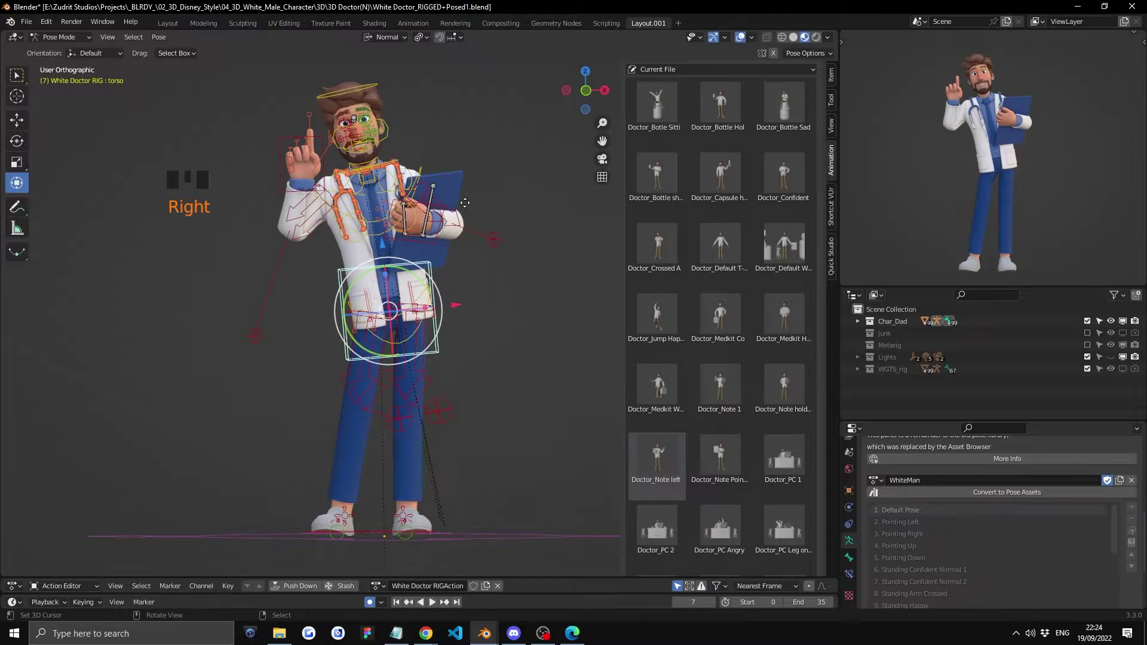
key("g")
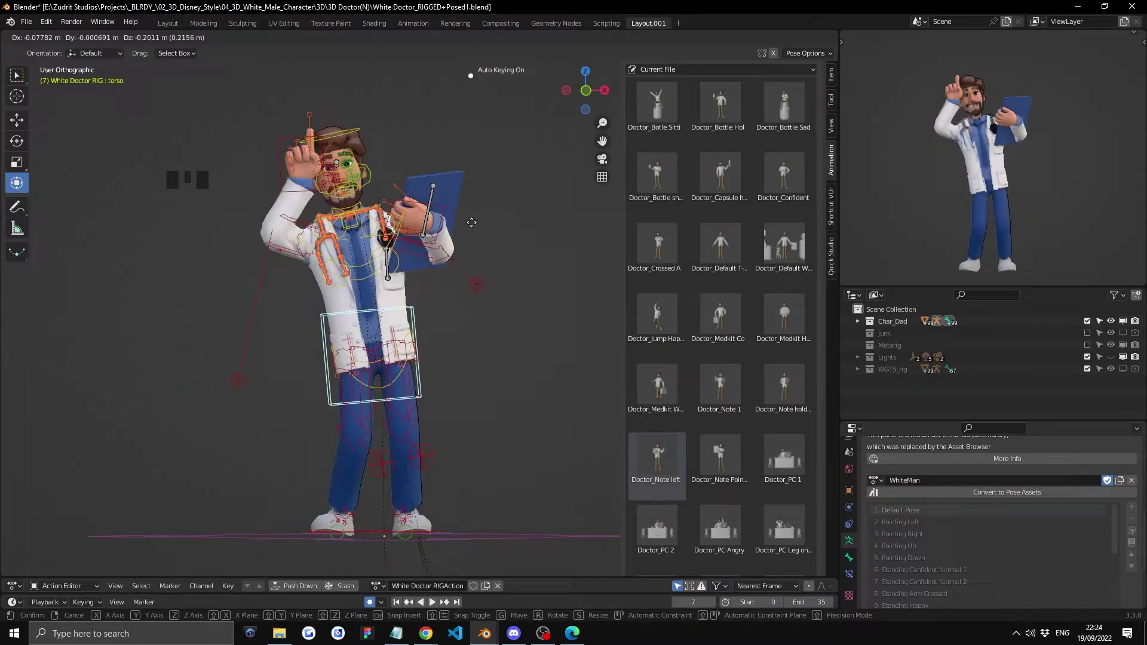
right_click(478, 250)
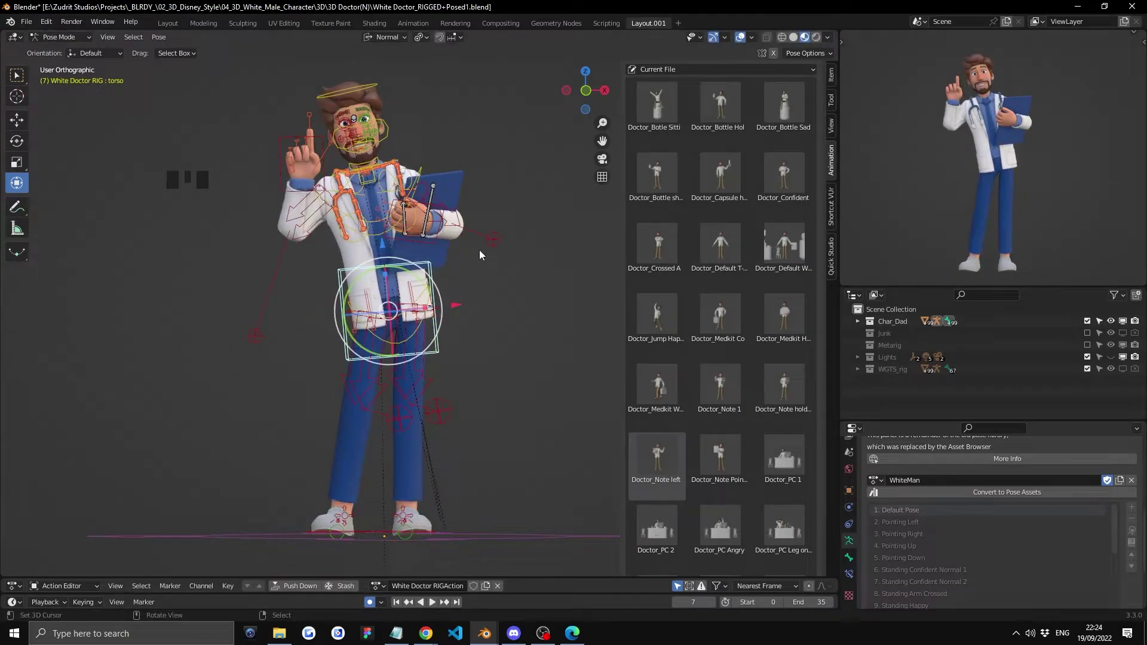
right_click(550, 291)
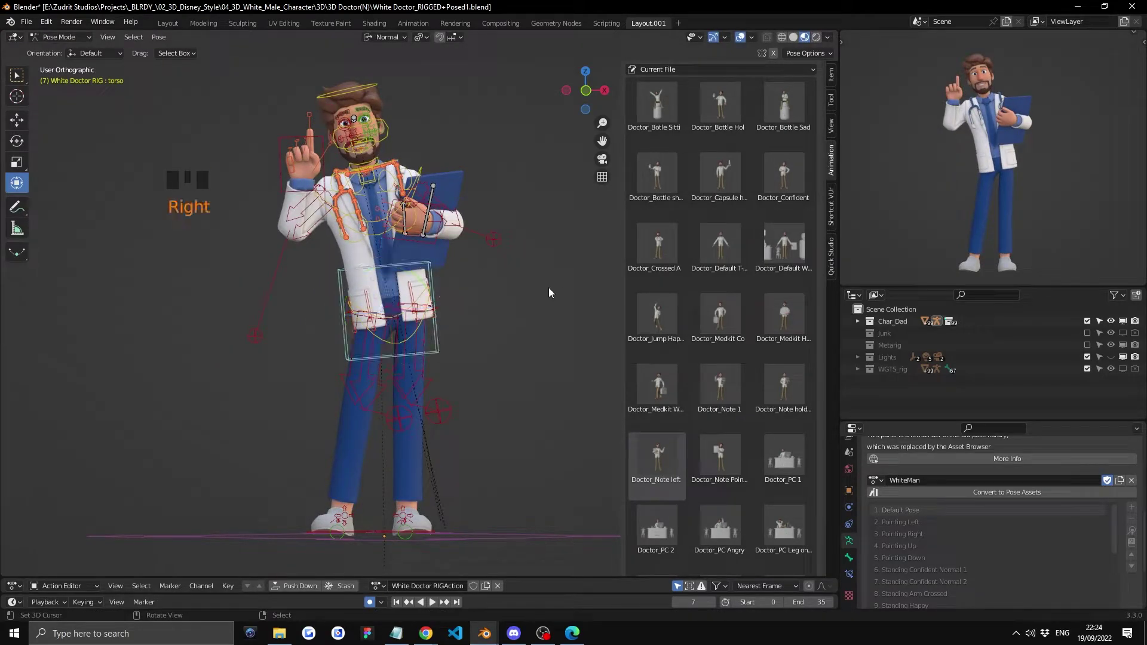
With no bone selected, apply the jumping, medkit and note poses to the whole rig, ending with Doctor_Note left
left_click(651, 313)
double_click(651, 313)
left_click(720, 313)
scroll(554, 303, "down", 1)
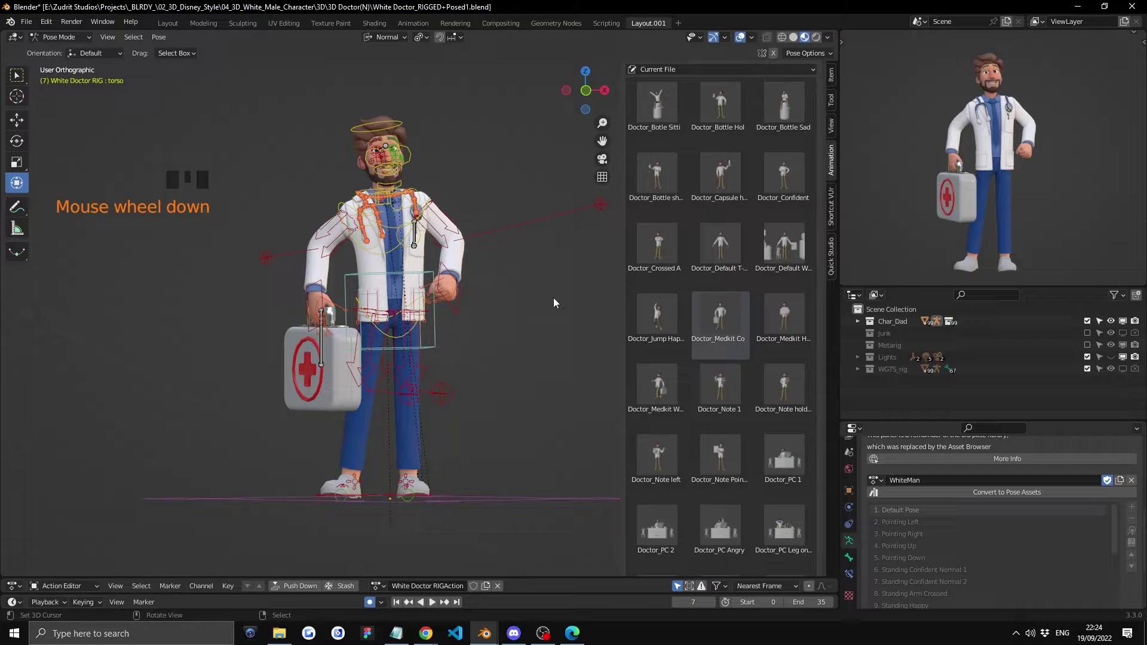
double_click(729, 460)
left_click(653, 455)
double_click(652, 456)
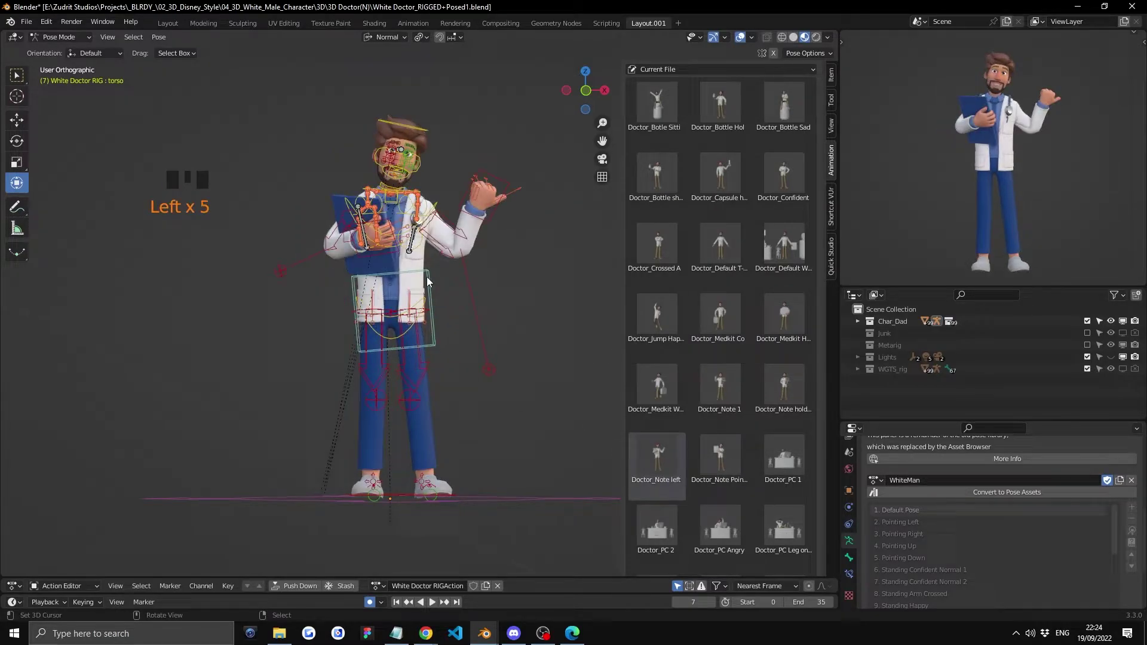
Select the torso control and apply the jumping pose and Doctor_Note 1 to that control only
right_click(431, 323)
triple_click(655, 333)
triple_click(712, 383)
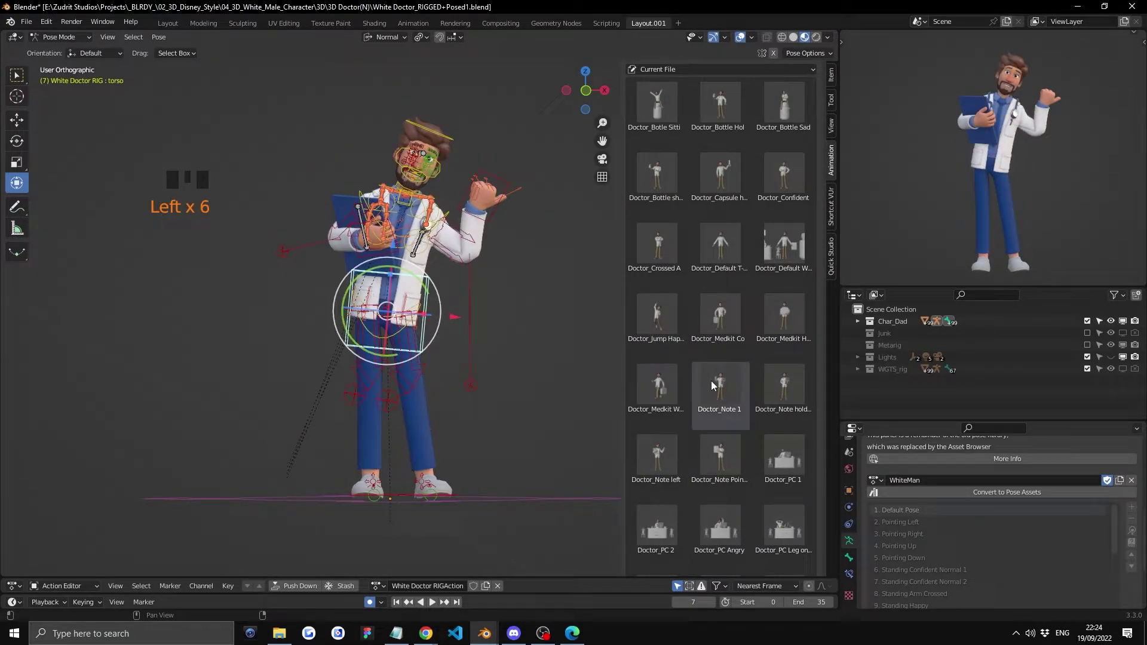
Reset the whole rig with the default T-pose and apply the Doctor_Bottle Sad pose
triple_click(703, 251)
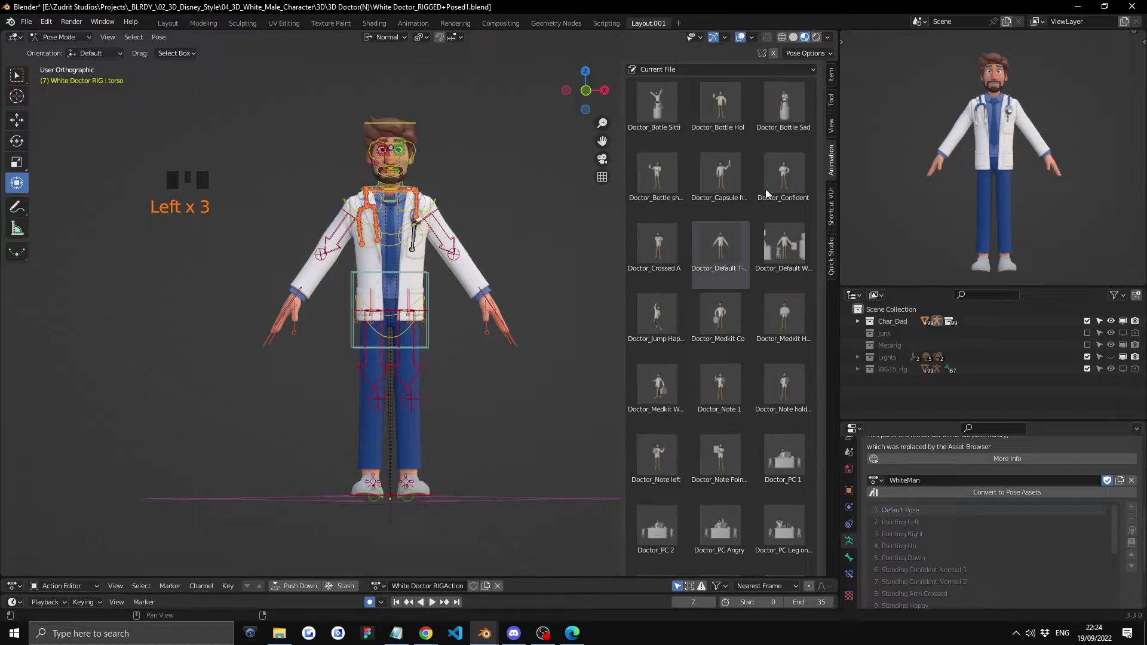
triple_click(763, 105)
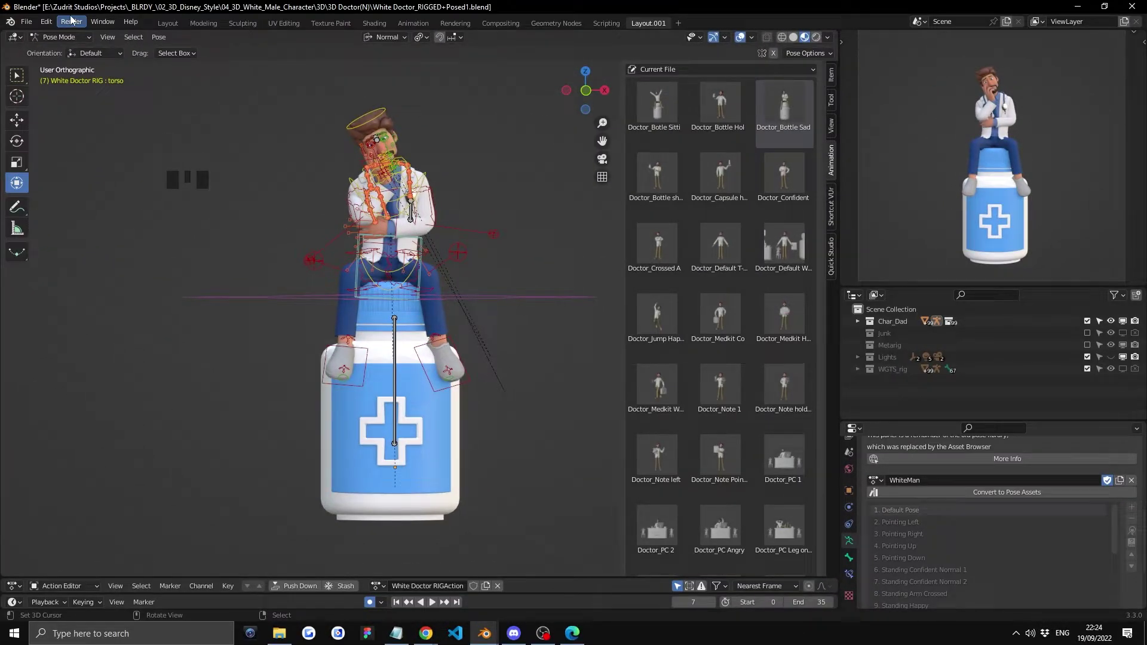
Render a still image of the doctor sitting on the bottle and enlarge the render window to view it
left_click(84, 24)
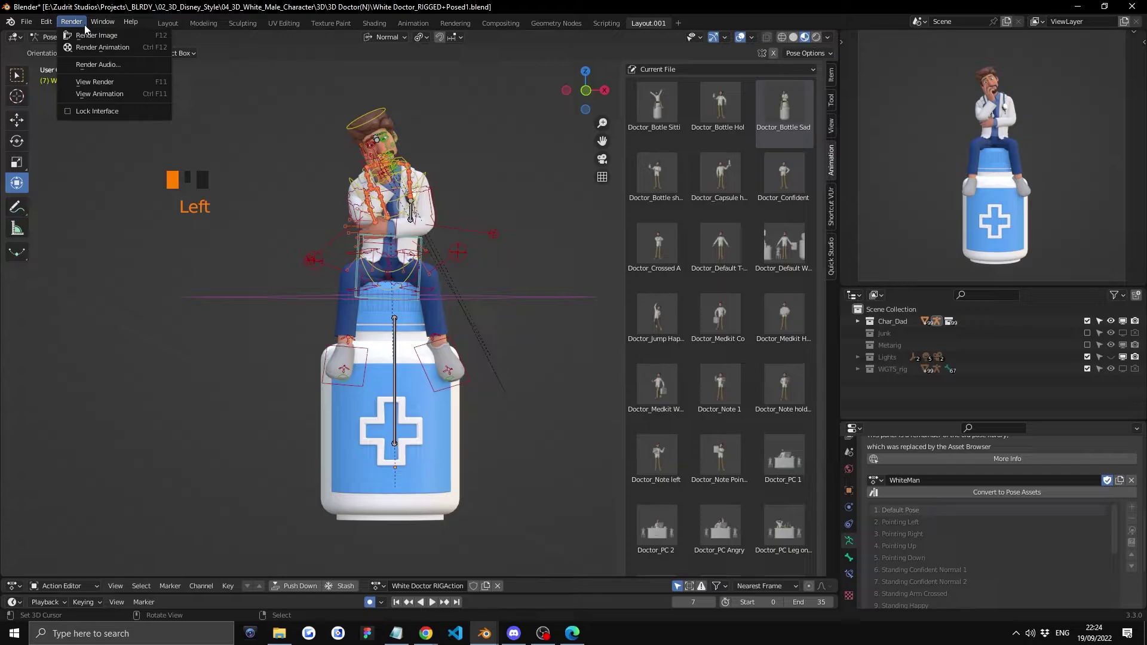
left_click(89, 36)
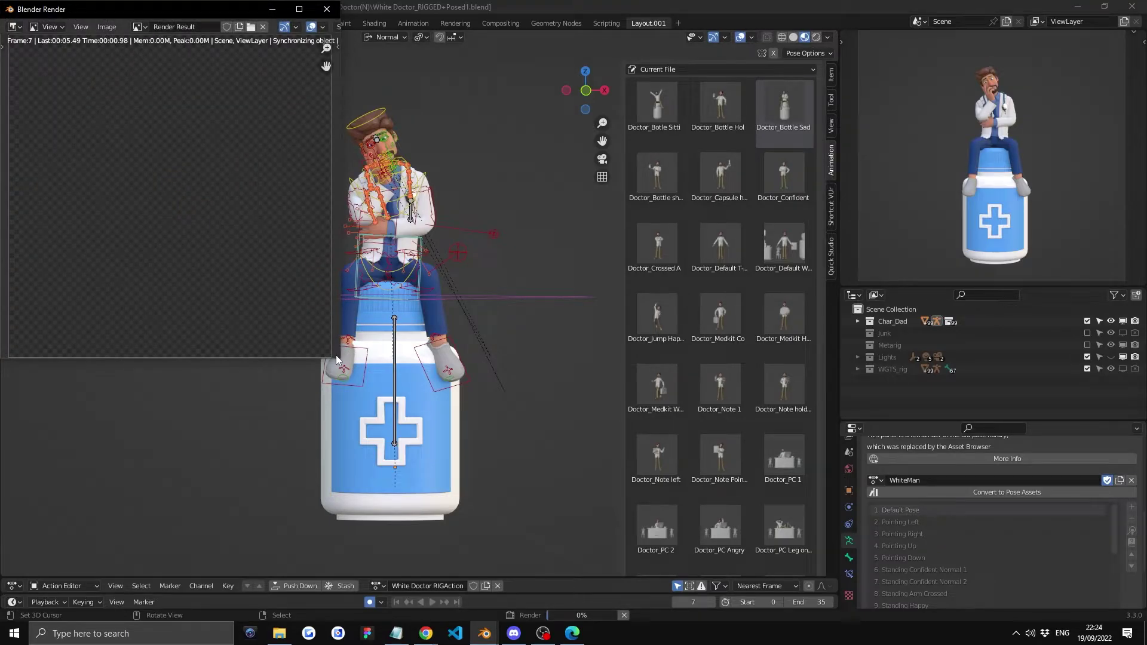
left_click_drag(338, 359, 524, 482)
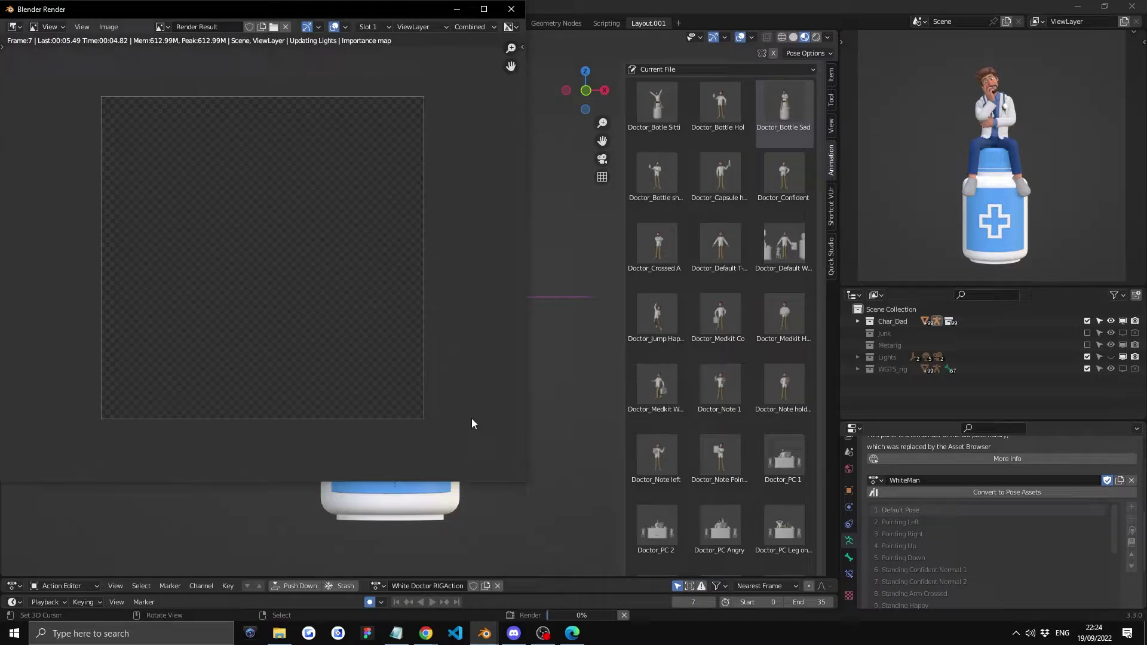
scroll(469, 415, "up", 1)
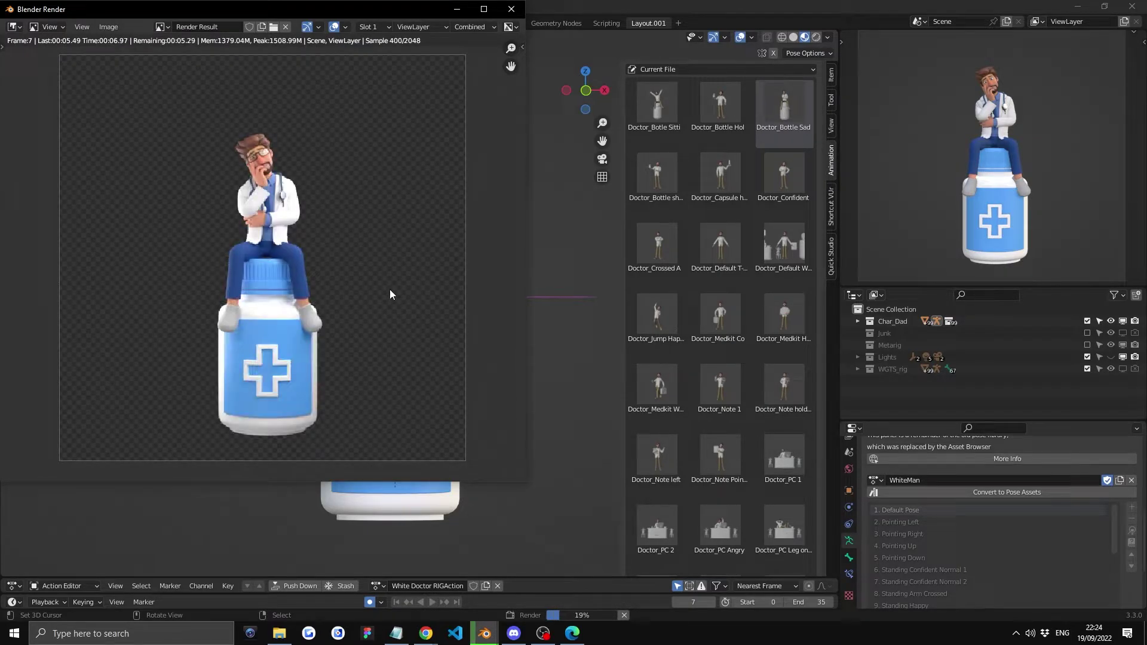
Review the Cycles sampling settings and the output resolution and format settings
left_click(848, 470)
scroll(1015, 514, "up", 4)
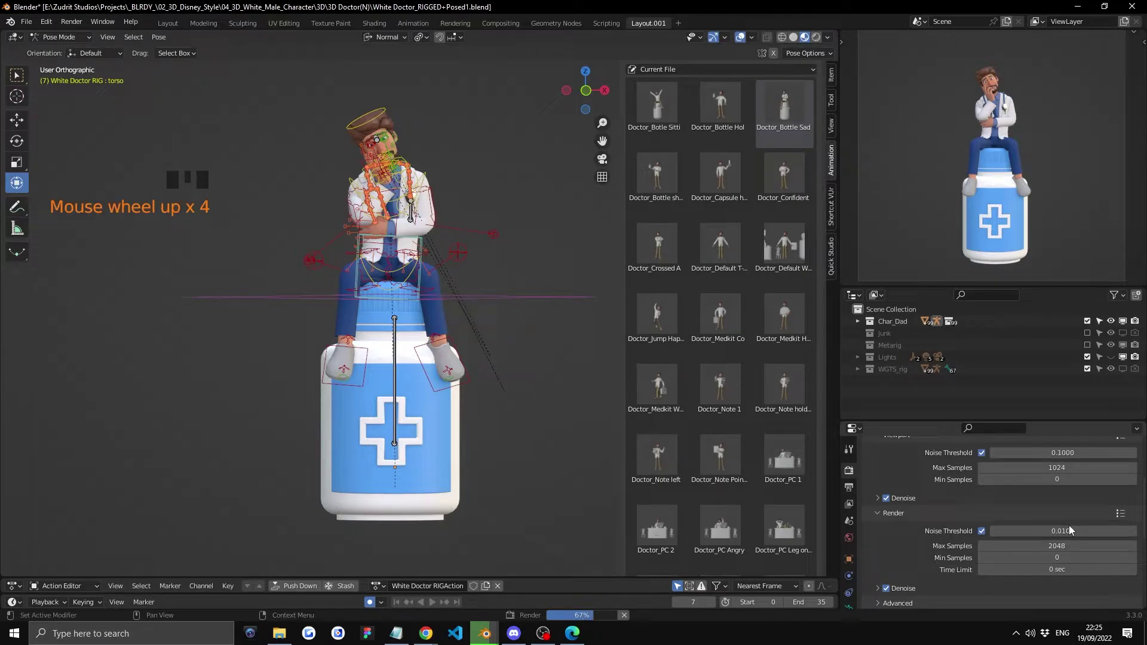
scroll(1013, 521, "up", 5)
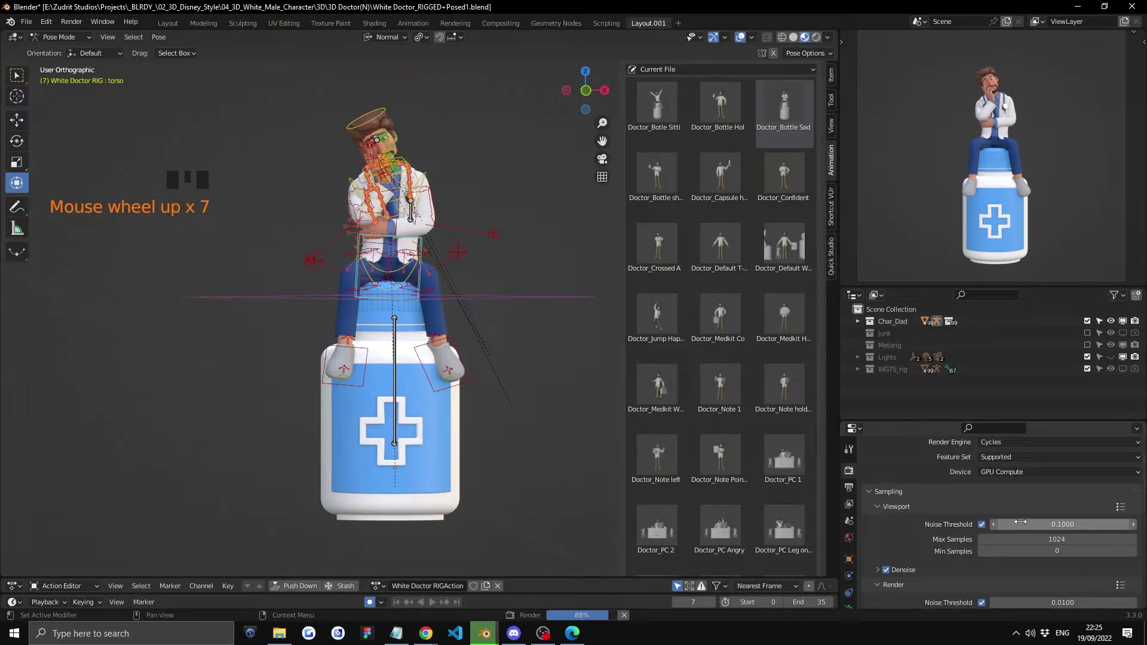
left_click(848, 486)
scroll(959, 515, "up", 1)
scroll(960, 515, "down", 1)
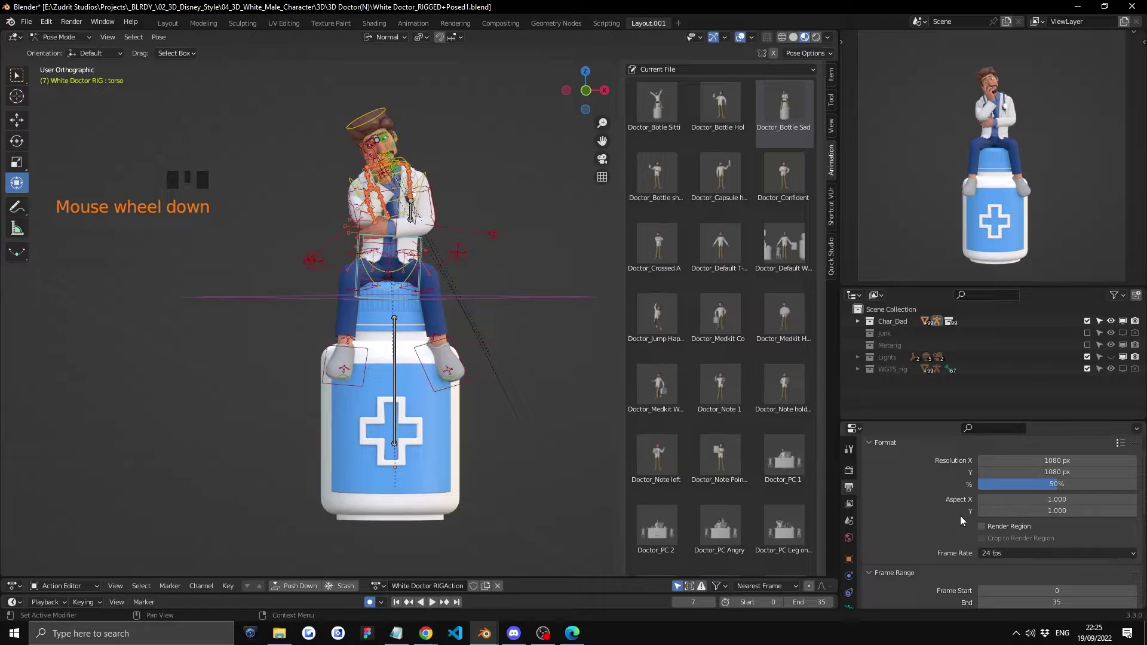
Bring back the render result, review the Save As options for the image, and leave without saving
mouse_move(497, 637)
left_click(621, 588)
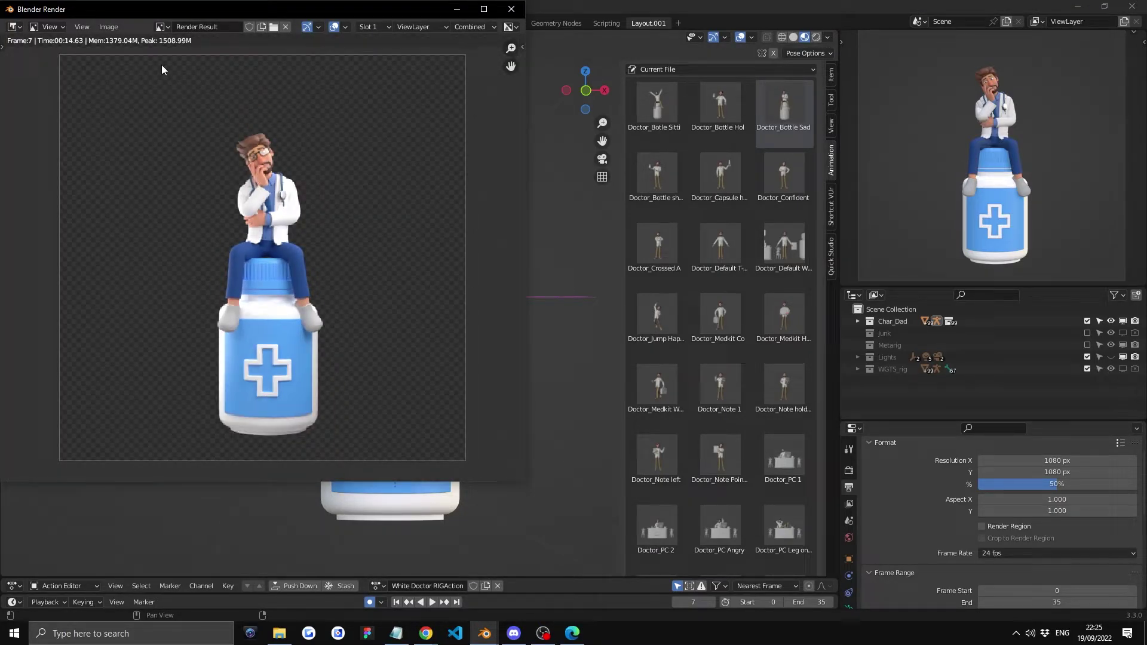
left_click(109, 27)
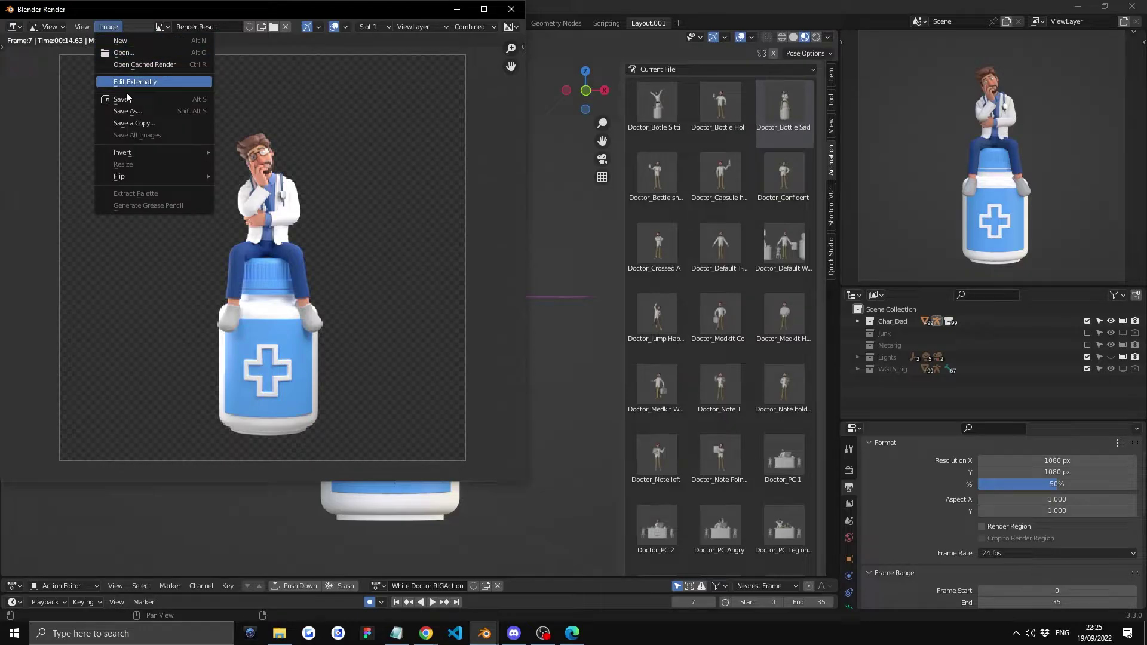
left_click(130, 113)
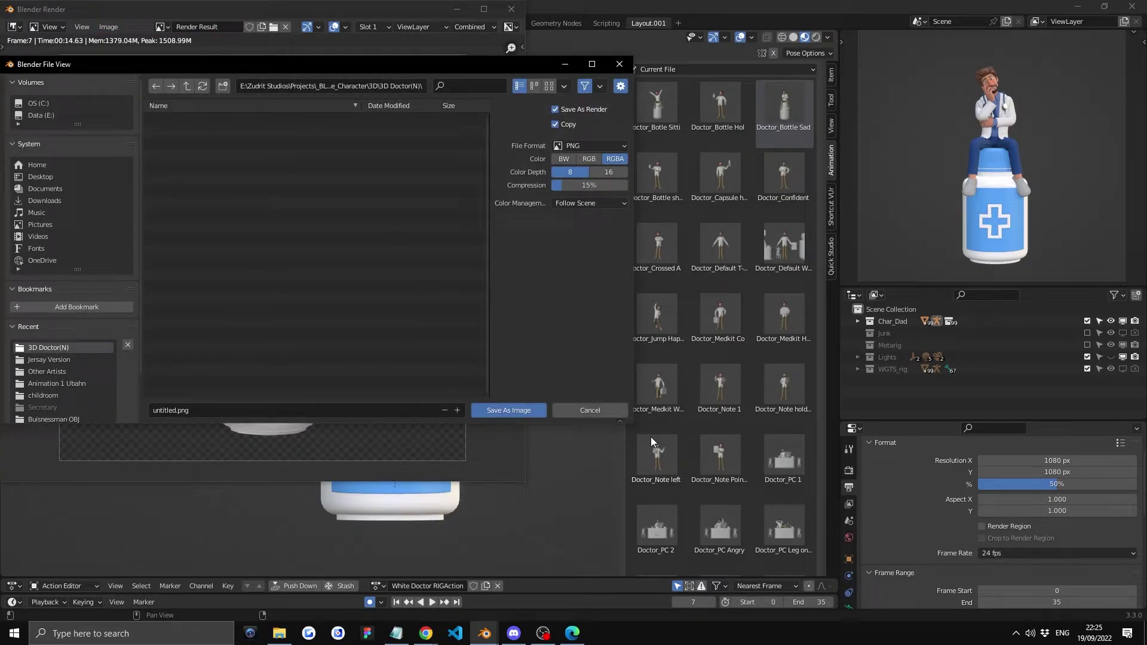
left_click(604, 412)
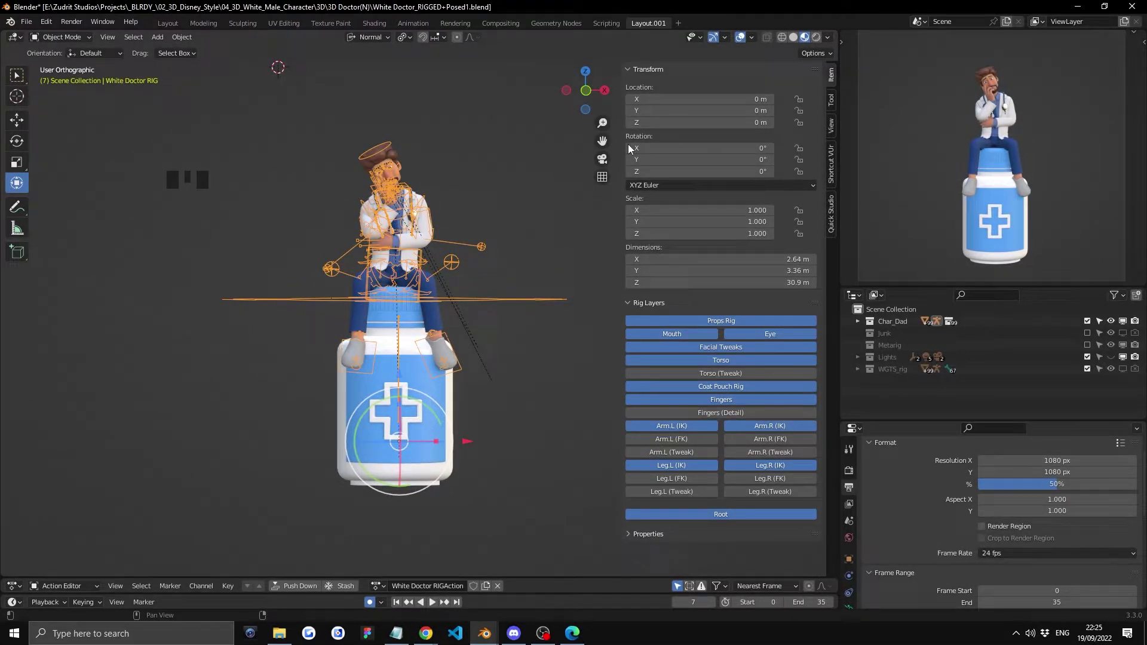
Switch the White Doctor rig to Pose Mode and apply the default T-pose from the pose library
scroll(540, 198, "up", 2)
middle_click_drag(533, 196, 518, 216)
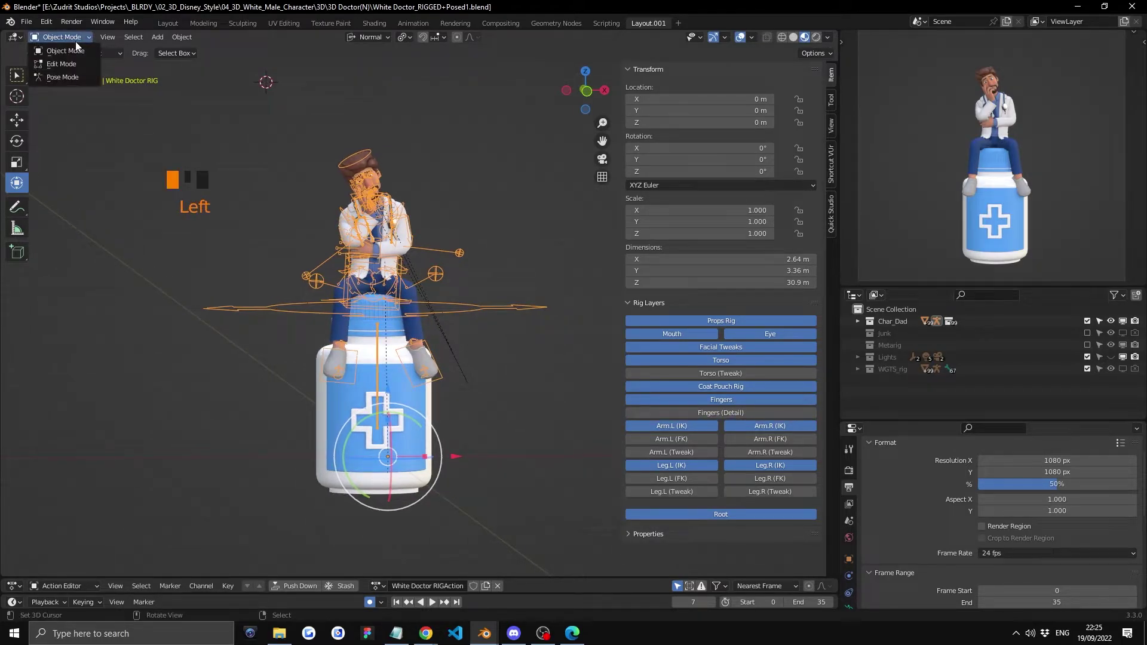
left_click(63, 77)
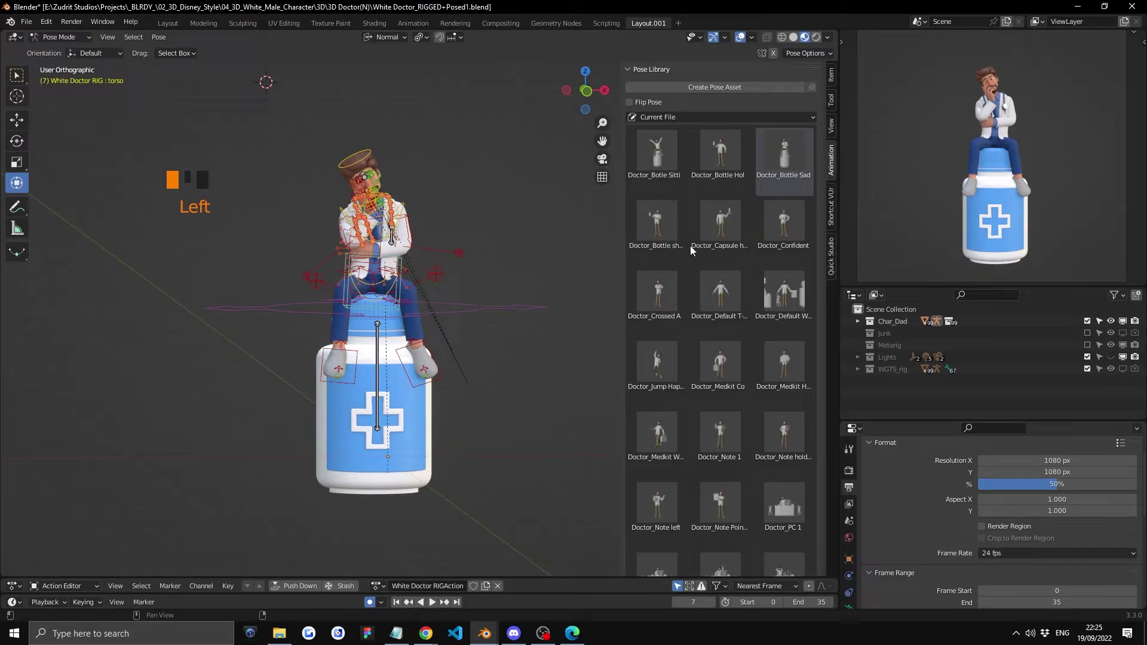
left_click(731, 306)
scroll(497, 267, "down", 2)
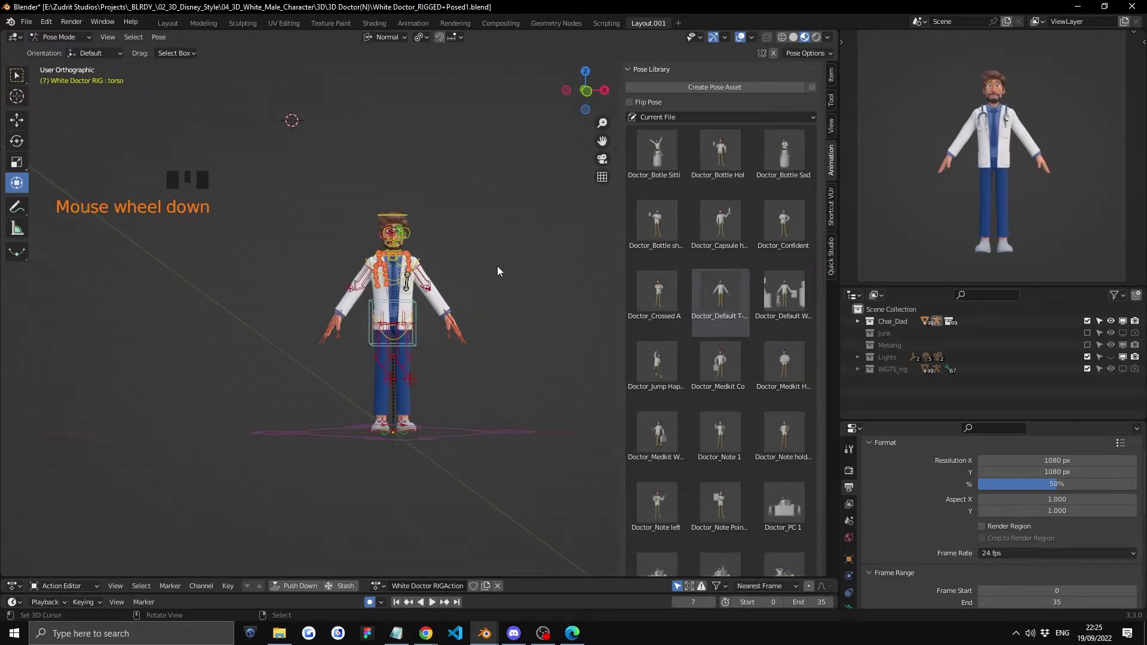
Apply the Doctor_Default W pose that sets out all the props around the doctor, and inspect the full lineup
scroll(657, 314, "up", 3)
middle_click_drag(657, 314, 644, 315)
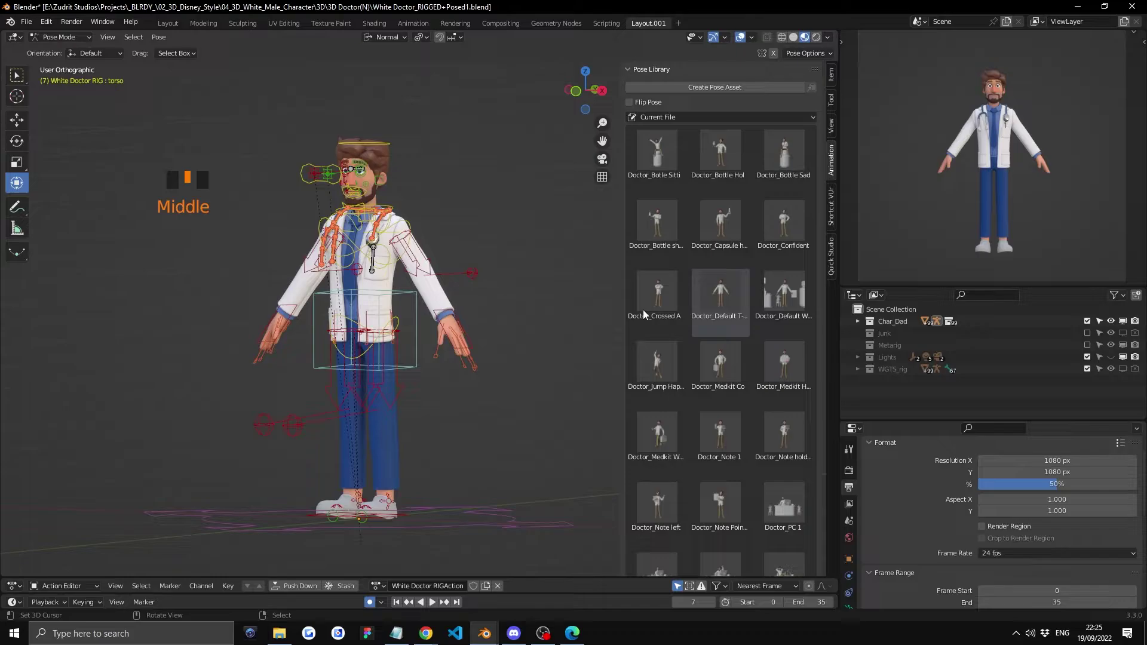
double_click(784, 304)
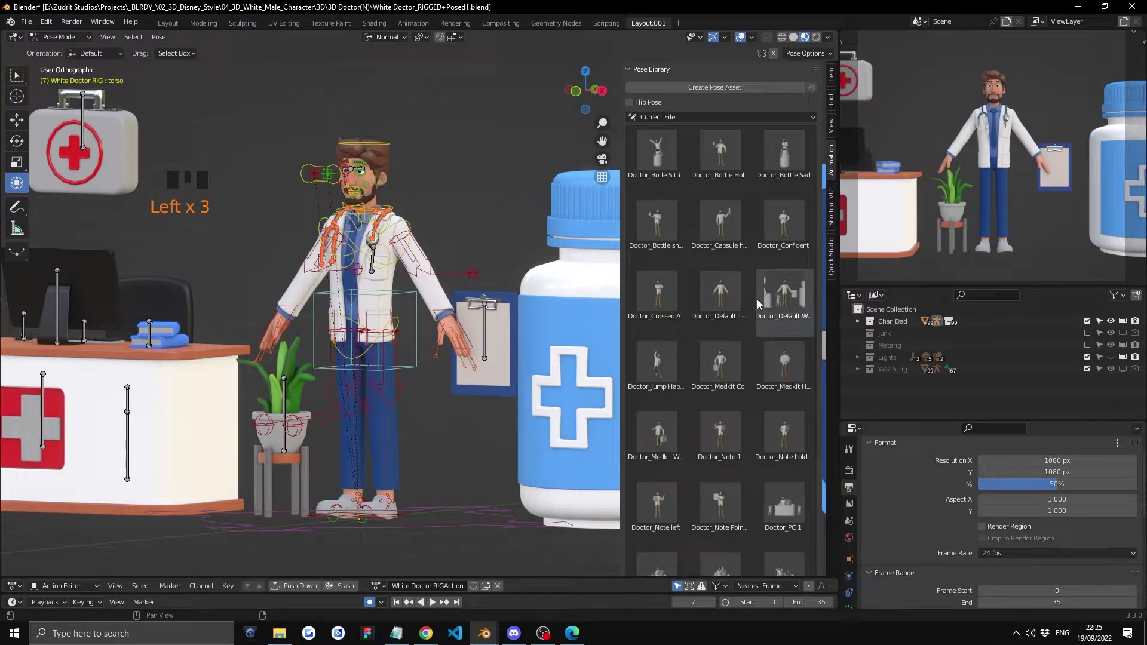
double_click(768, 295)
scroll(478, 274, "down", 4)
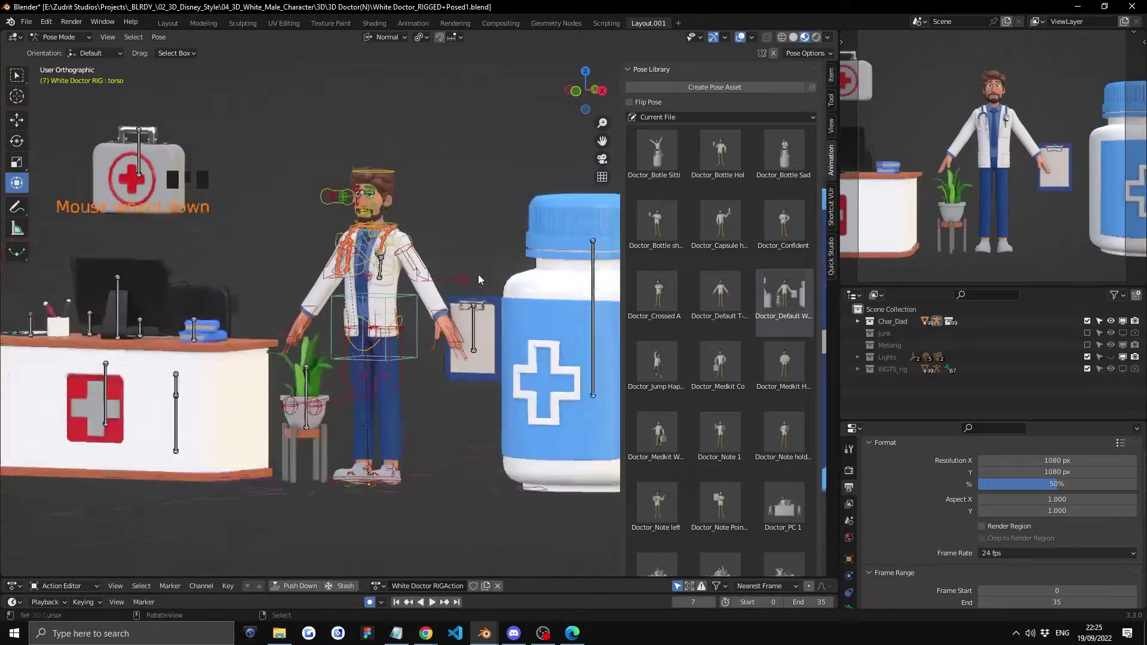
middle_click_drag(484, 299, 589, 315)
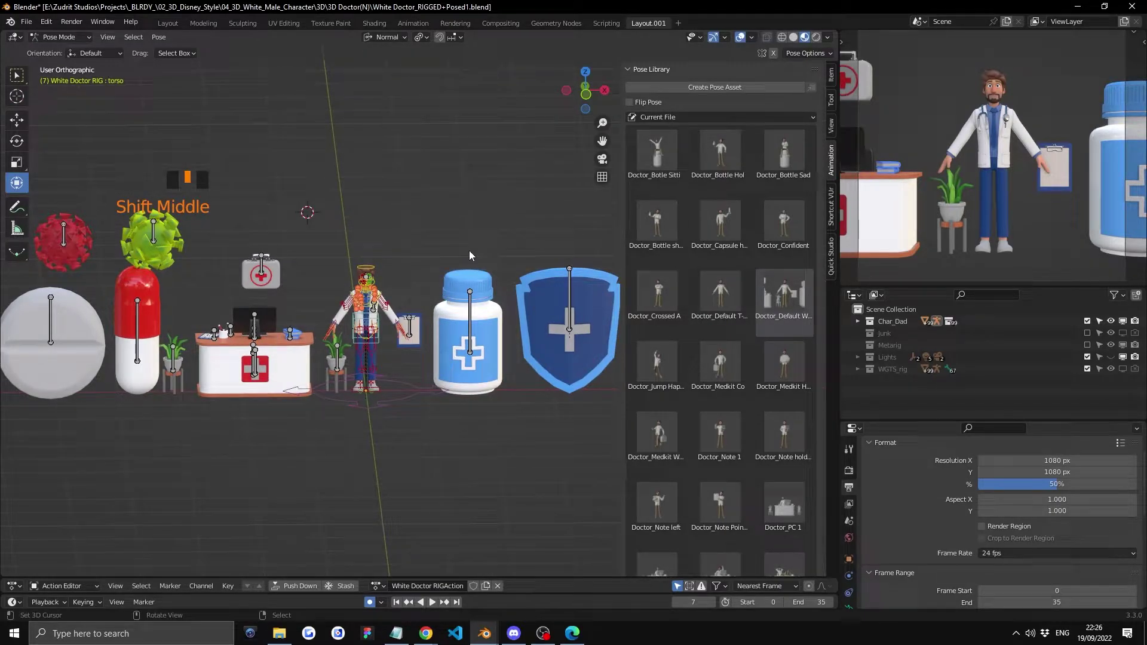
scroll(470, 255, "down", 3)
middle_click_drag(464, 263, 462, 244)
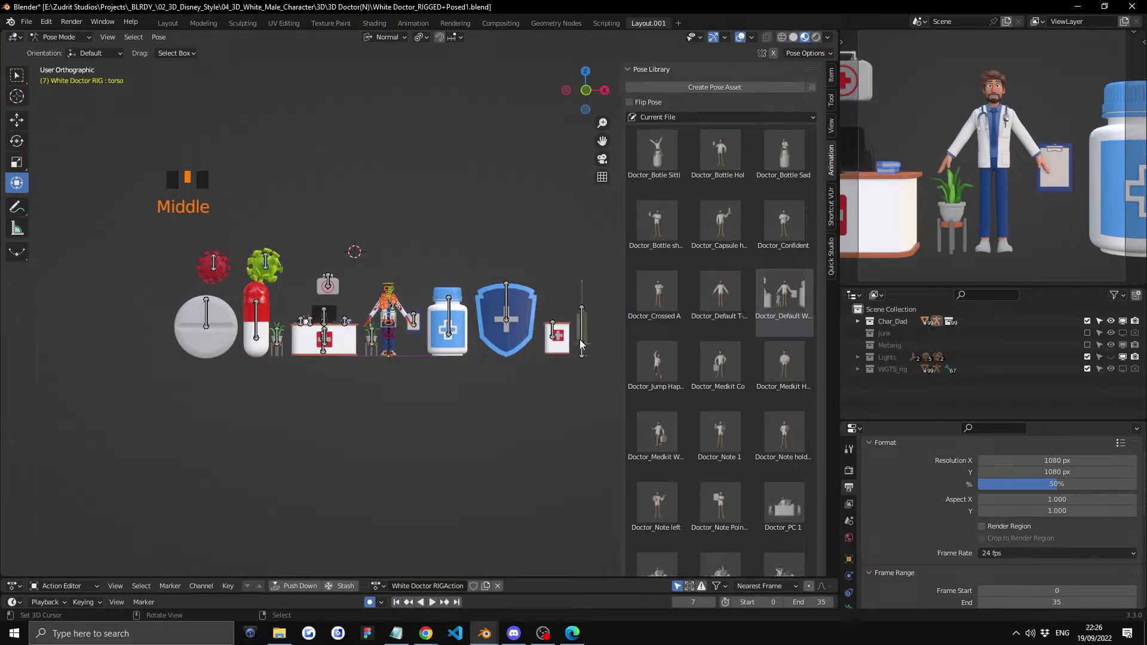
scroll(483, 414, "up", 2)
middle_click_drag(483, 413, 384, 373, "shift")
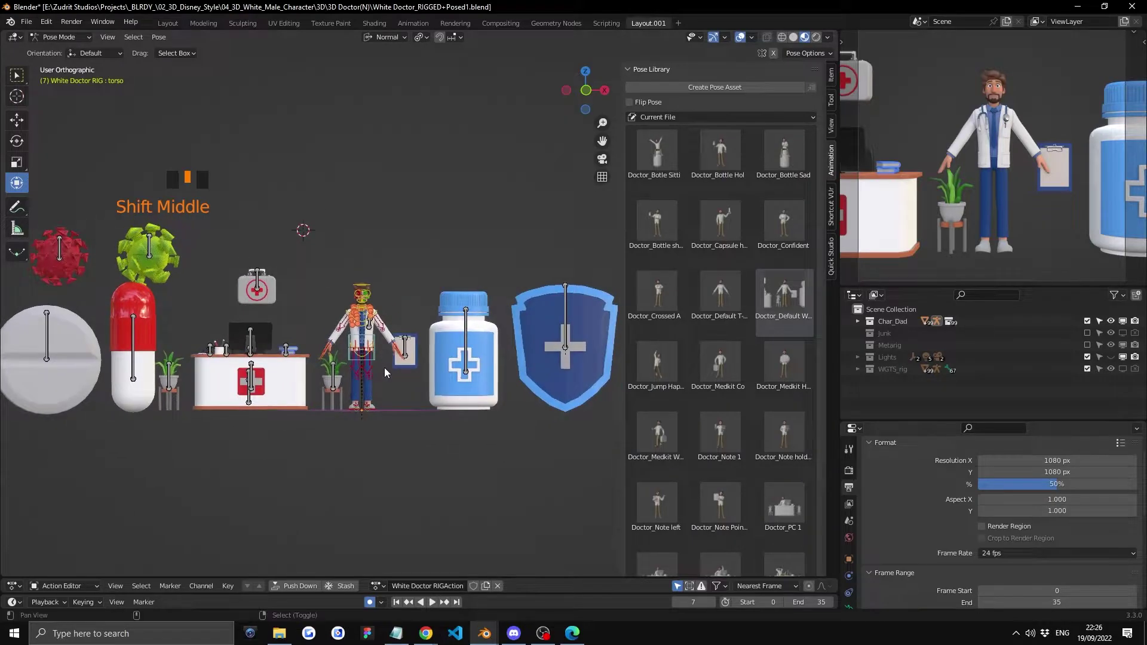
Select the shield, first-aid box and syringe controls together and move them about 12 m down along their normal Y axis
right_click(465, 355)
scroll(466, 353, "down", 2)
middle_click_drag(466, 353, 399, 342, "shift")
right_click(469, 326)
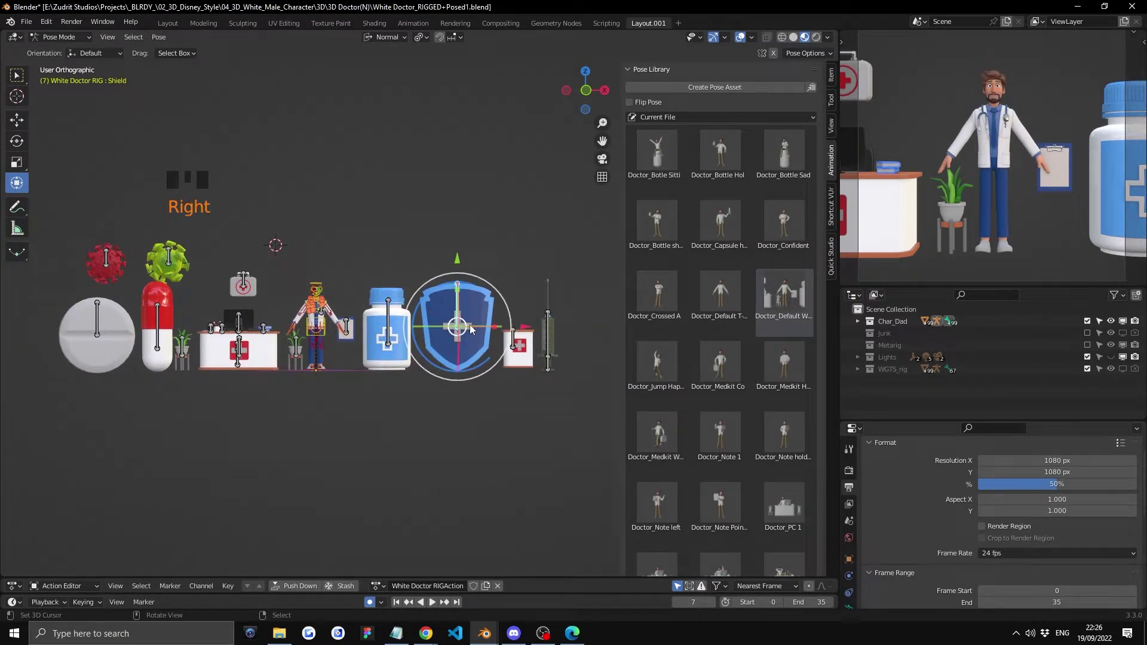
right_click(513, 343, "shift")
right_click(536, 342, "shift")
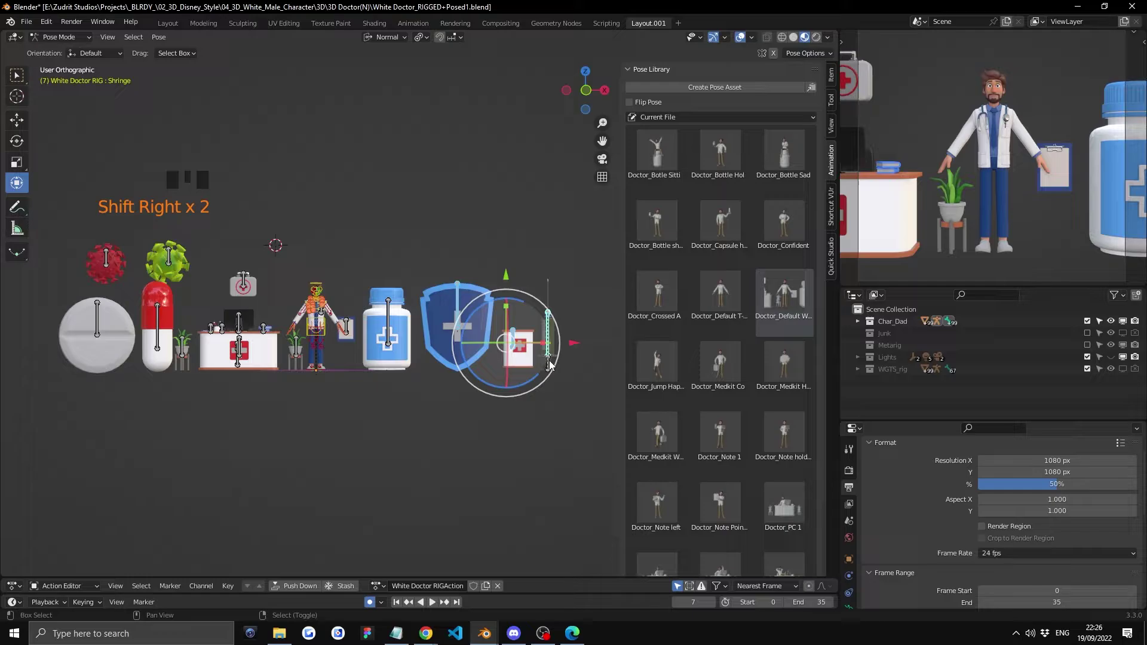
key("g")
key("Escape")
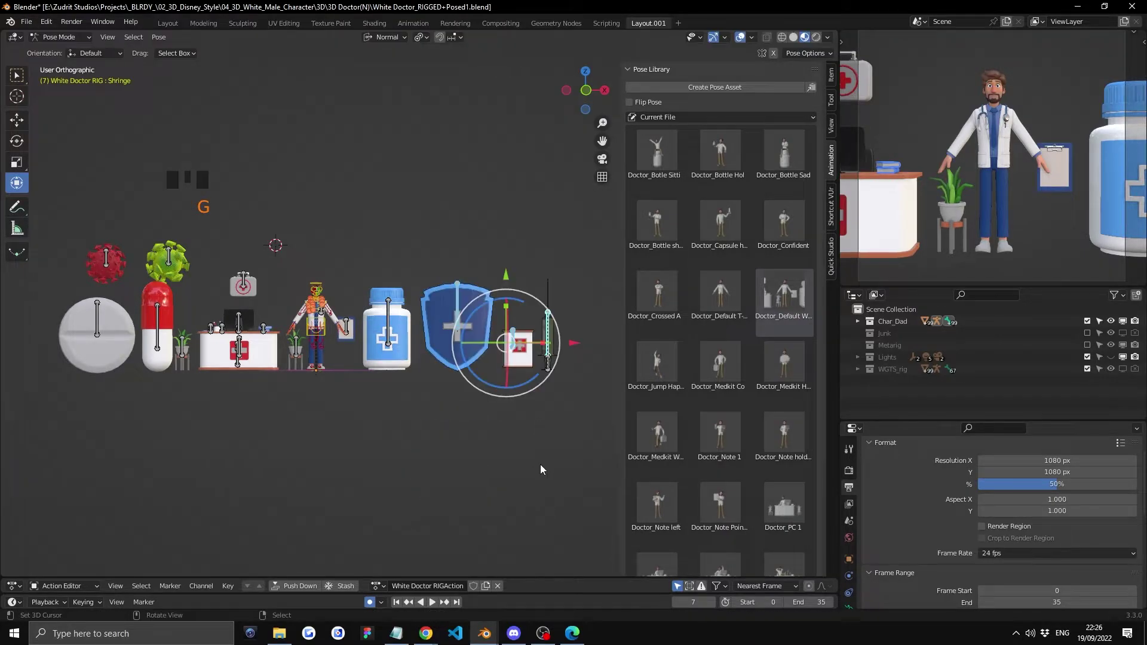
key("g")
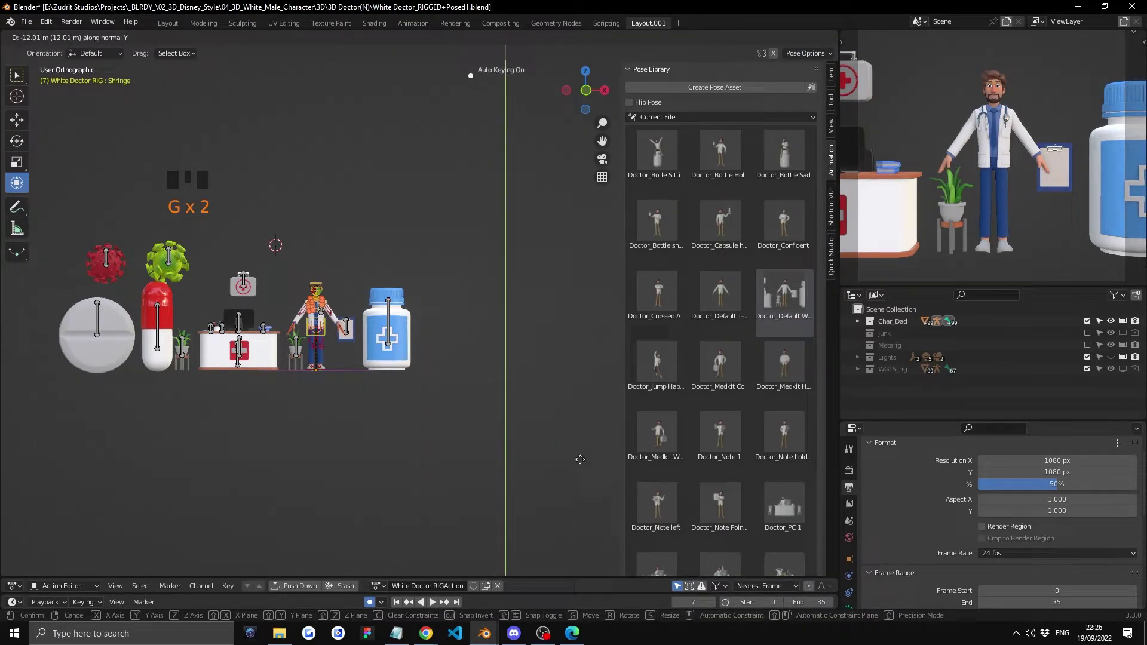
left_click(580, 460)
Select the remaining props except the bottle and move them -14.126 m along Y to clear them away from the doctor
mouse_move(496, 335)
middle_mouse_down("shift")
mouse_move(517, 337)
mouse_move(495, 315)
middle_mouse_up("shift")
scroll(519, 339, "up", 2)
right_click(564, 339)
left_click_drag(263, 218, 340, 194)
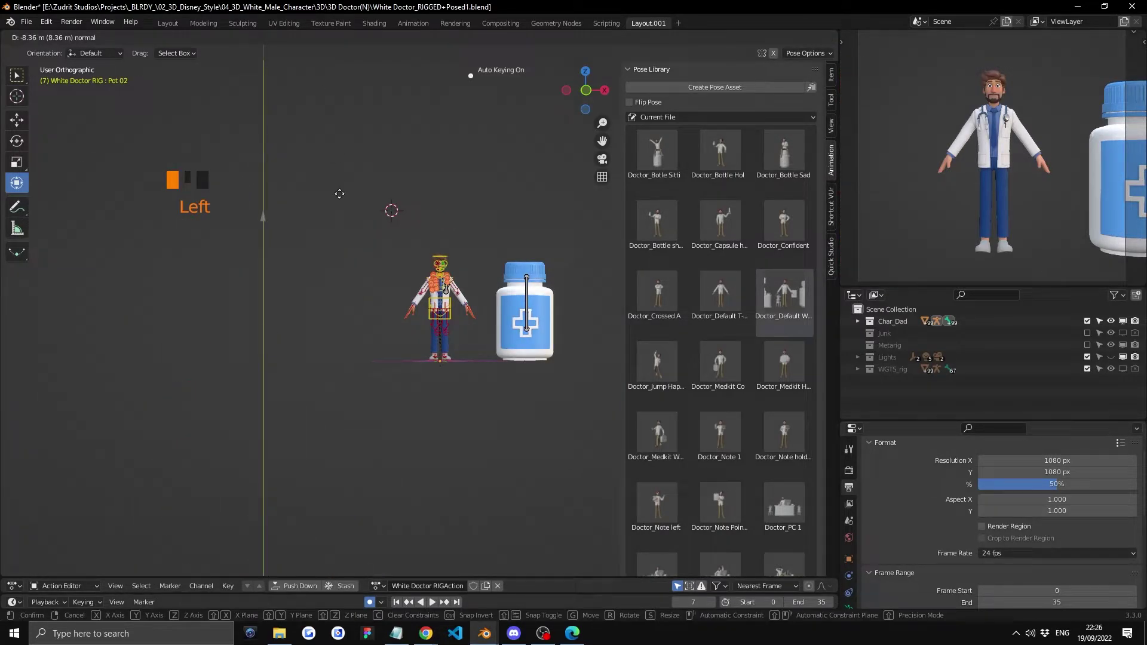
left_click(403, 417)
Select the bottle control, shift it about -0.22 m along X and tilt the bottle toward the doctor
scroll(438, 381, "up", 5)
middle_click_drag(438, 381, 179, 358, "shift")
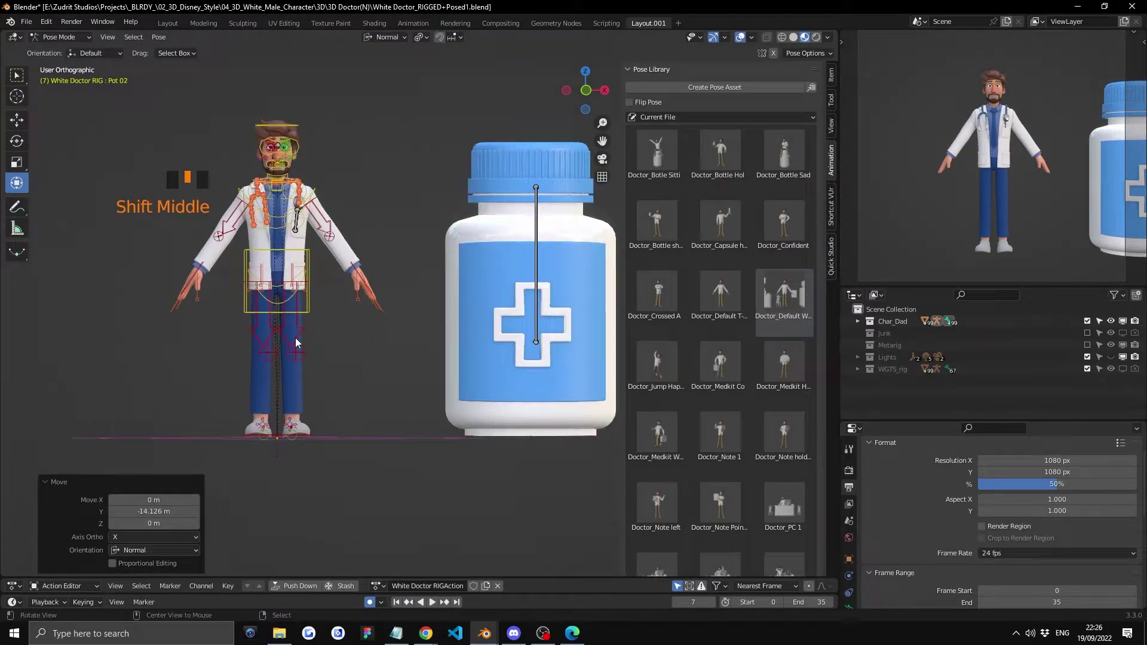
scroll(489, 289, "down", 3)
mouse_move(490, 289)
middle_mouse_down()
mouse_move(388, 321)
mouse_move(367, 307)
mouse_move(505, 290)
middle_mouse_up()
right_click(490, 298)
left_click_drag(556, 335, 523, 332)
key("r")
right_click(520, 238)
key("r")
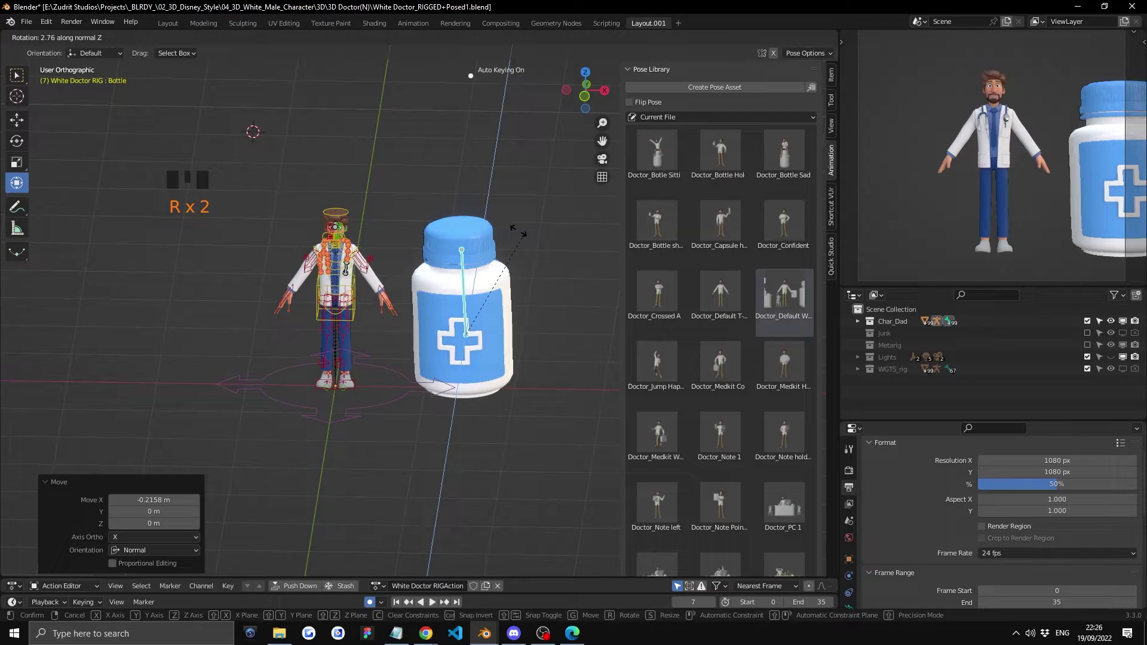
Select the doctor's root control and rotate it 68.5° about Z to turn him toward the bottle
middle_click_drag(382, 287, 364, 305)
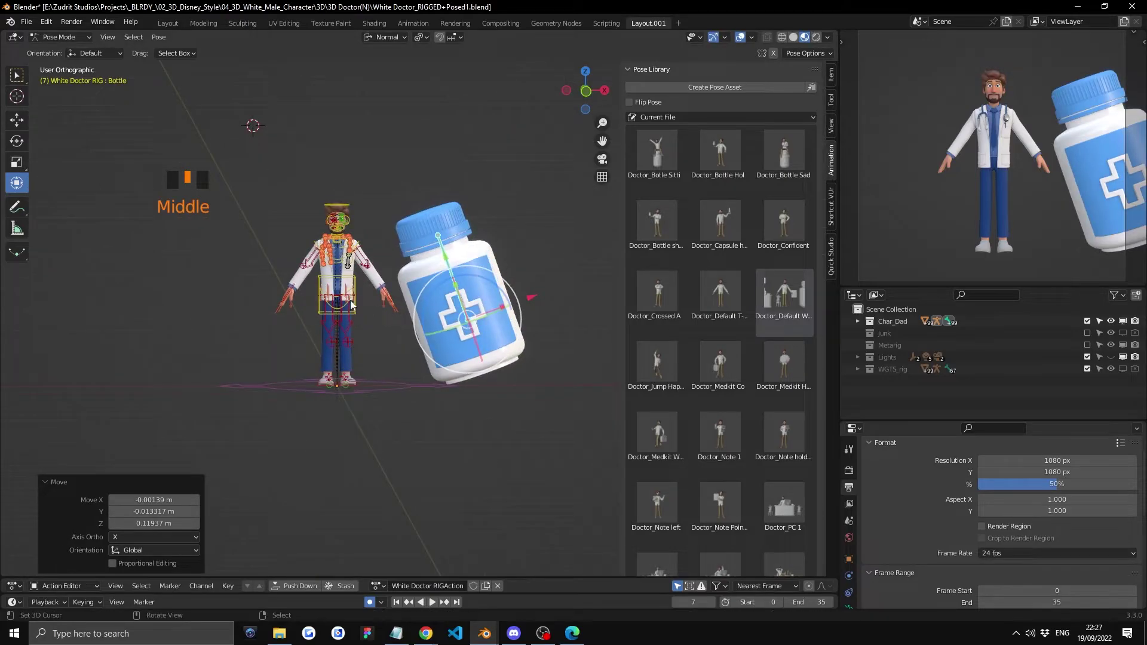
right_click(353, 296)
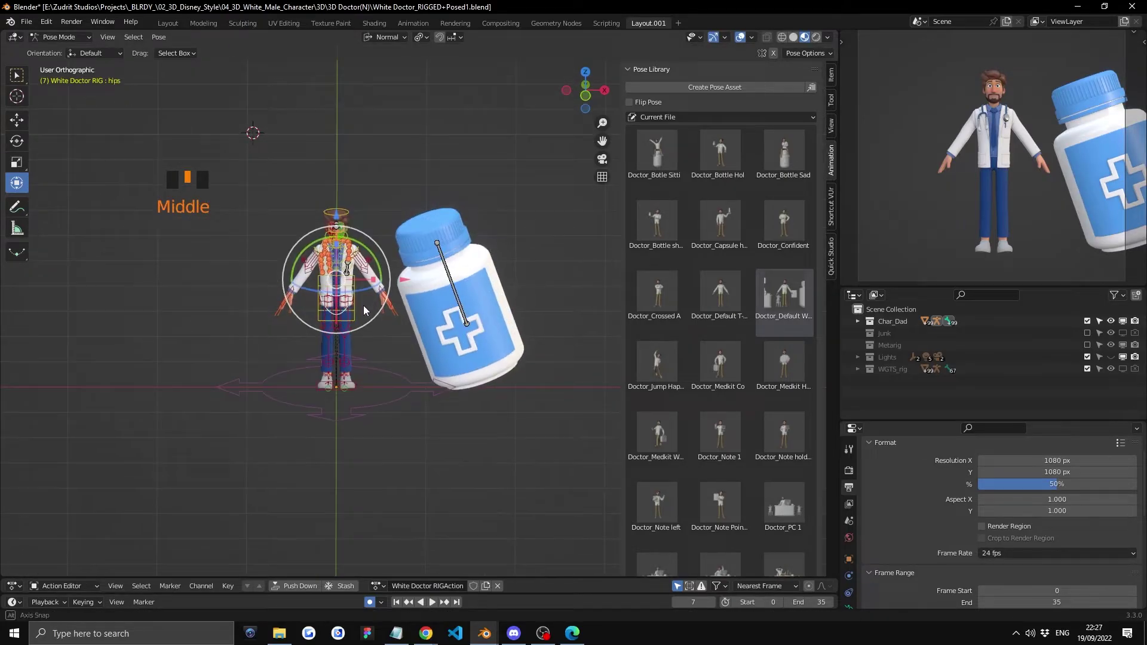
right_click(363, 306)
scroll(368, 421, "up", 3)
scroll(325, 424, "down", 1)
right_click(360, 442)
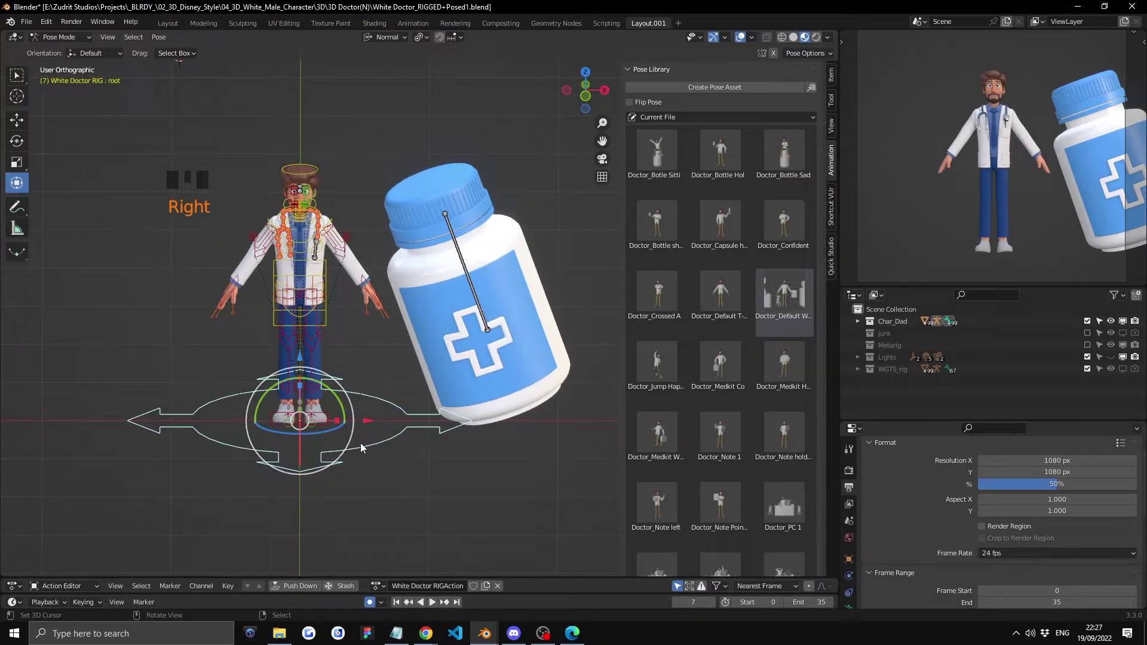
key("r")
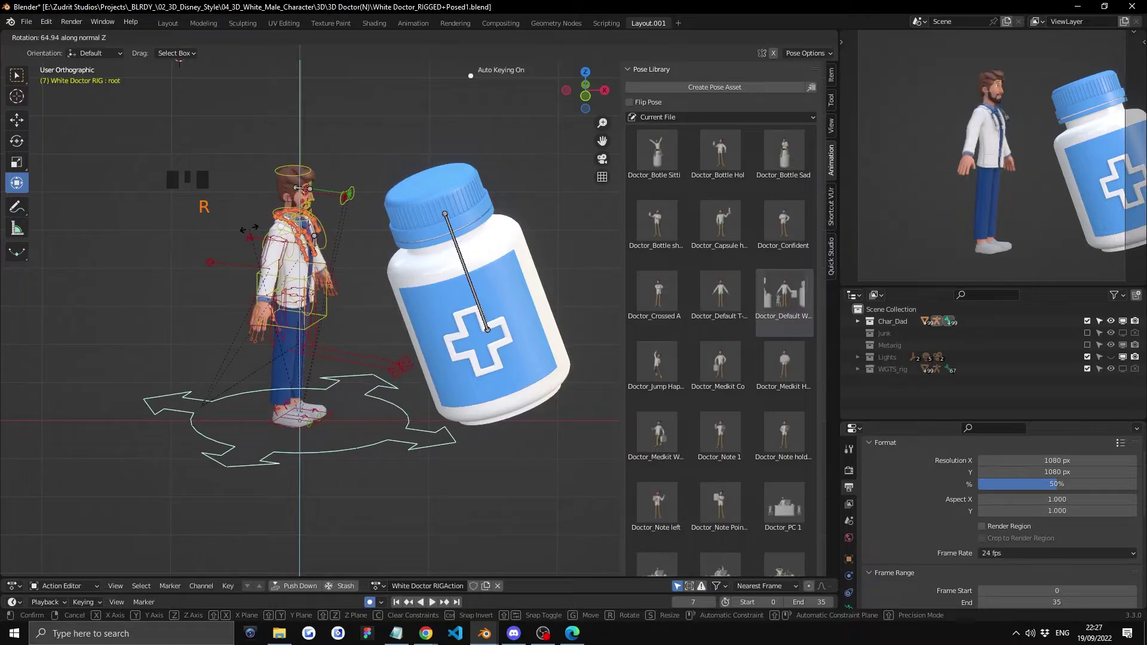
left_click(248, 230)
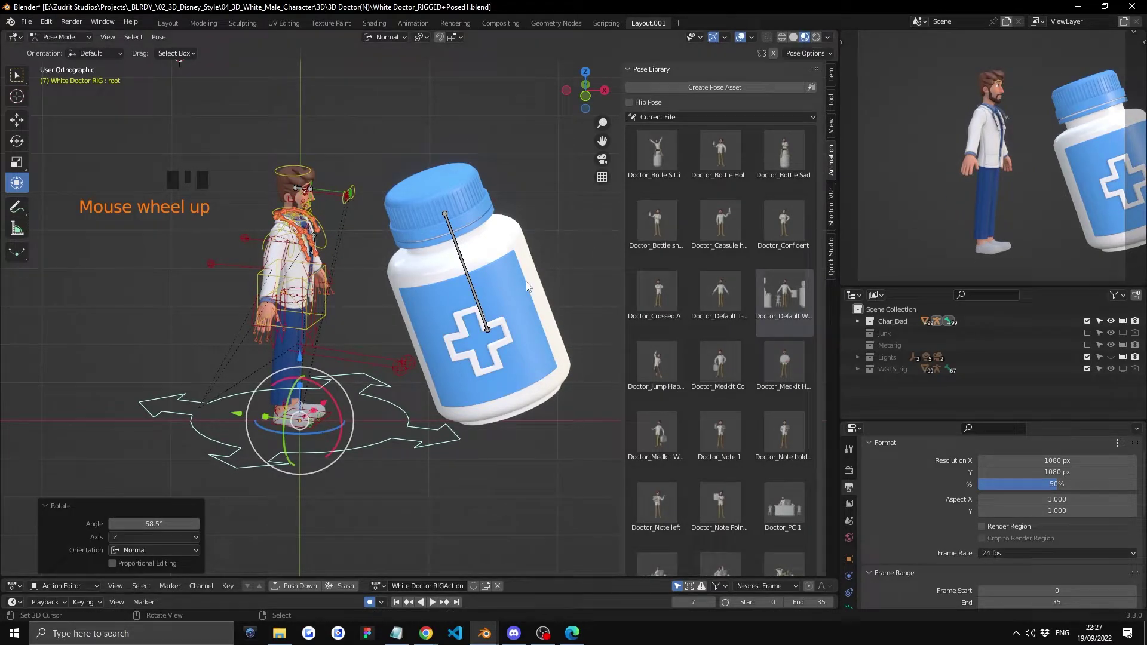
Move the root control about 0.22 m along X to bring the doctor closer to the bottle
scroll(527, 286, "down", 4)
scroll(453, 322, "up", 2)
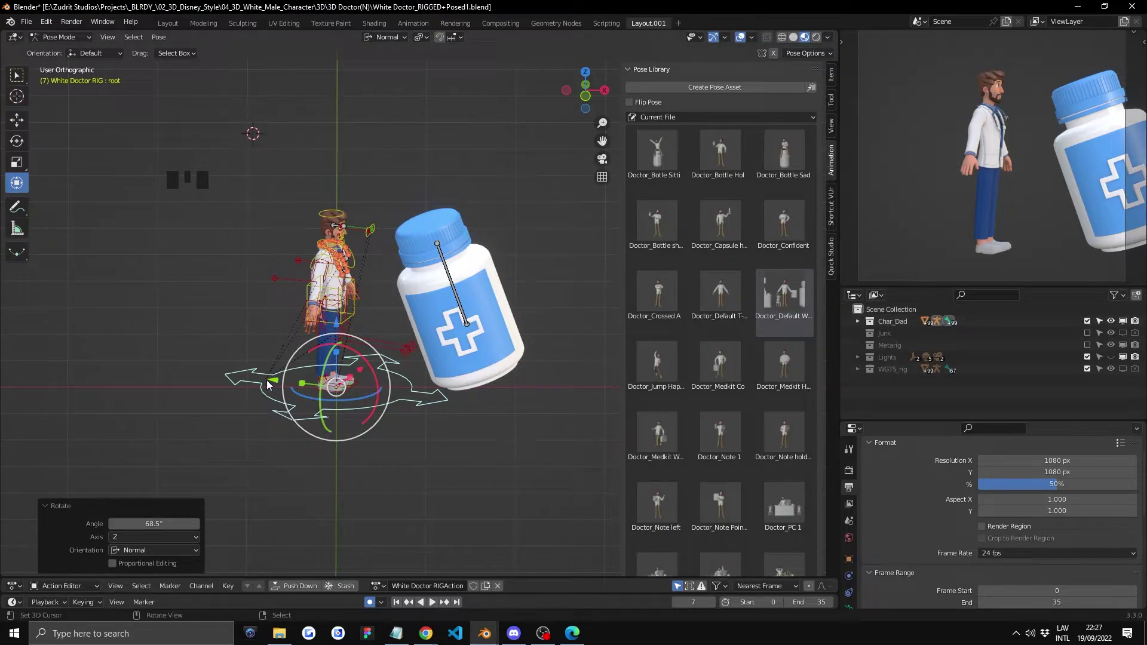
key("g")
key("g")
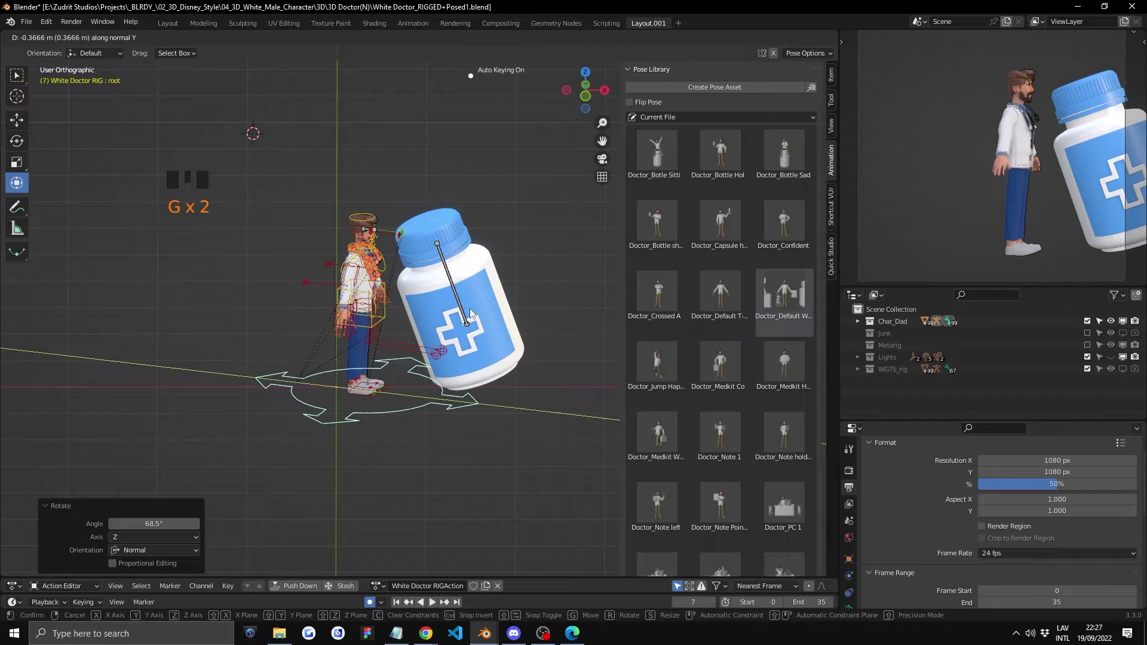
key("g")
left_click(485, 309)
scroll(485, 309, "up", 4)
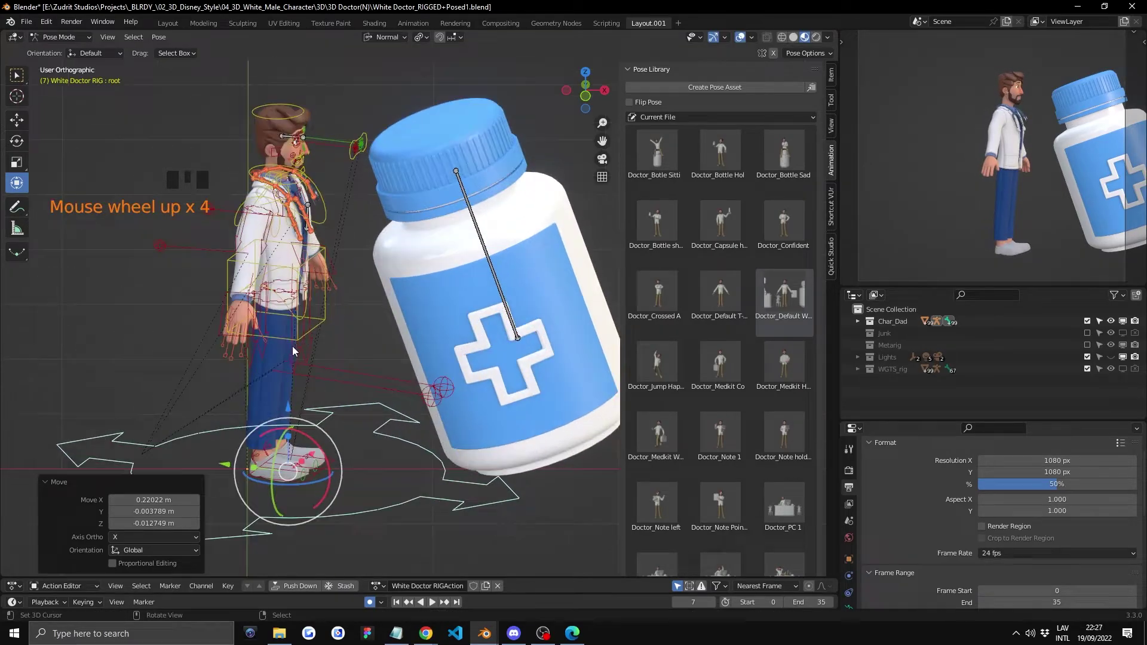
Display the rig layer settings and rotate the root control further so the doctor faces the bottle directly
middle_click_drag(485, 310, 517, 297)
left_click(832, 77)
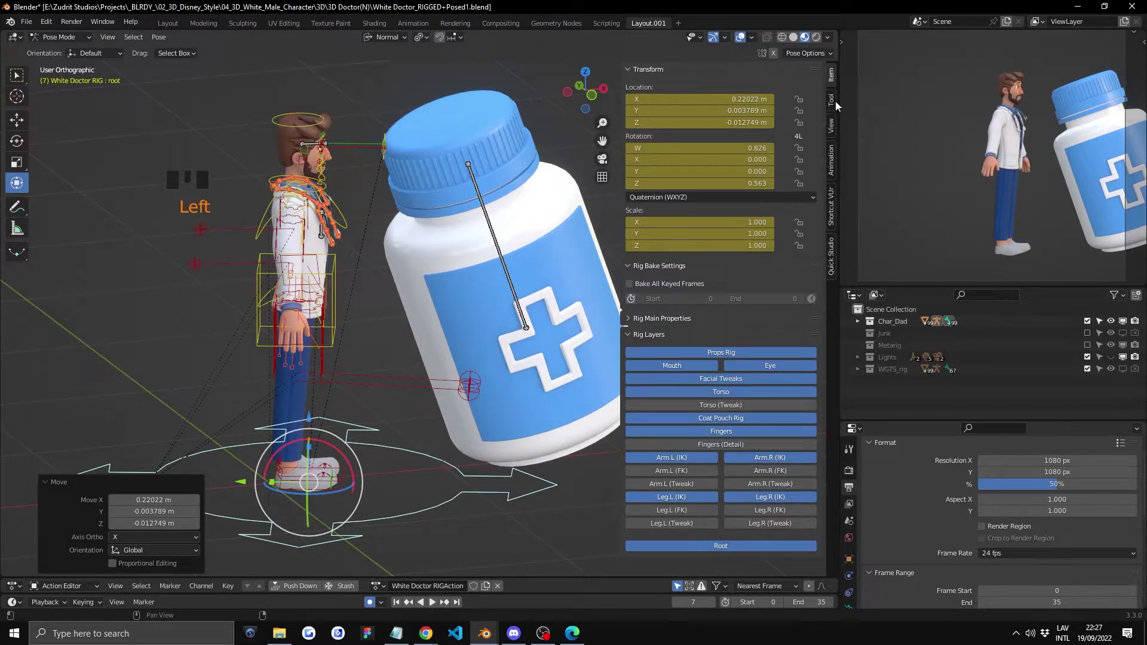
scroll(770, 370, "down", 1)
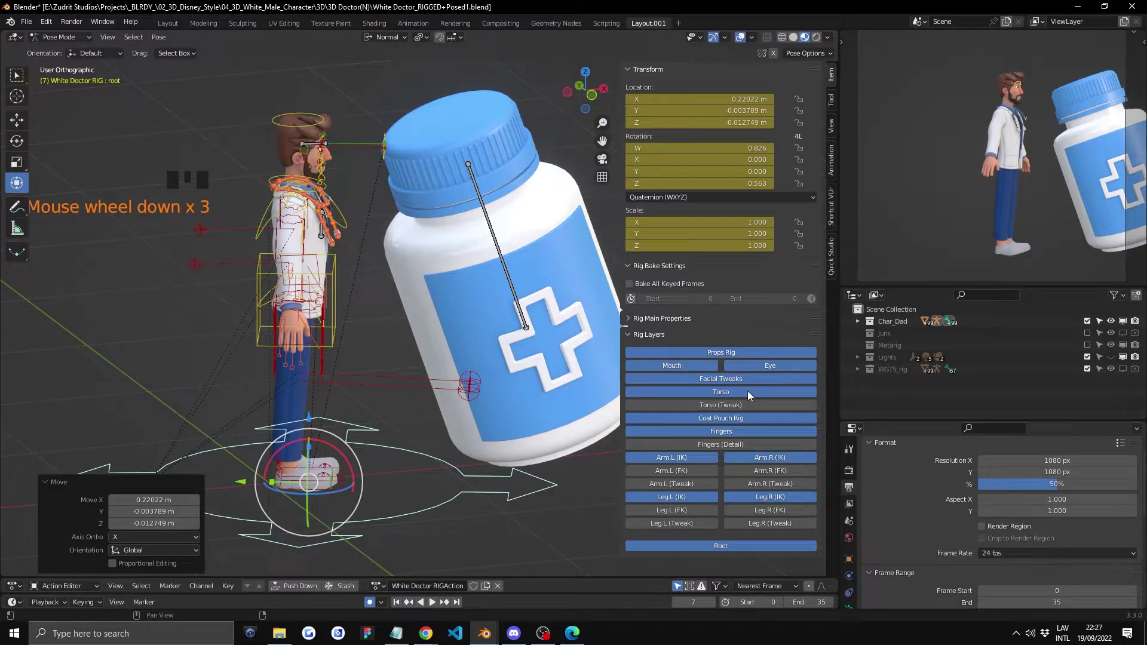
left_click(733, 406)
middle_click_drag(454, 358, 249, 302)
middle_click_drag(263, 360, 421, 304)
key("r")
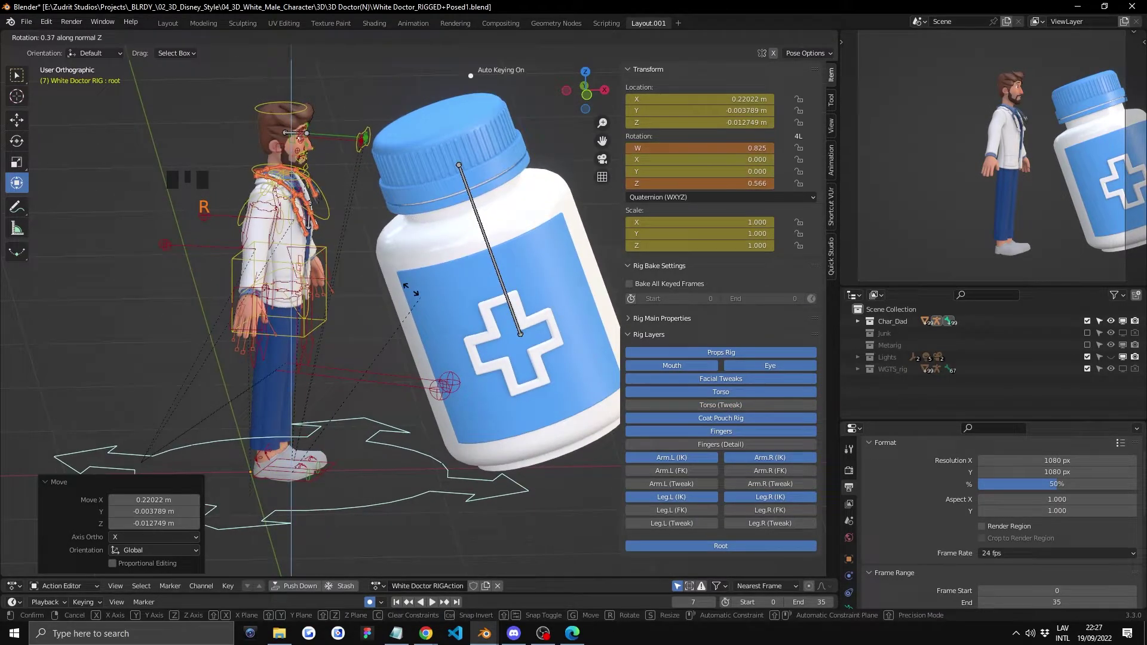
left_click(344, 273)
Select the right foot IK control, raise it to the bottle's side and rotate it -30.1° in the view
right_click(325, 475)
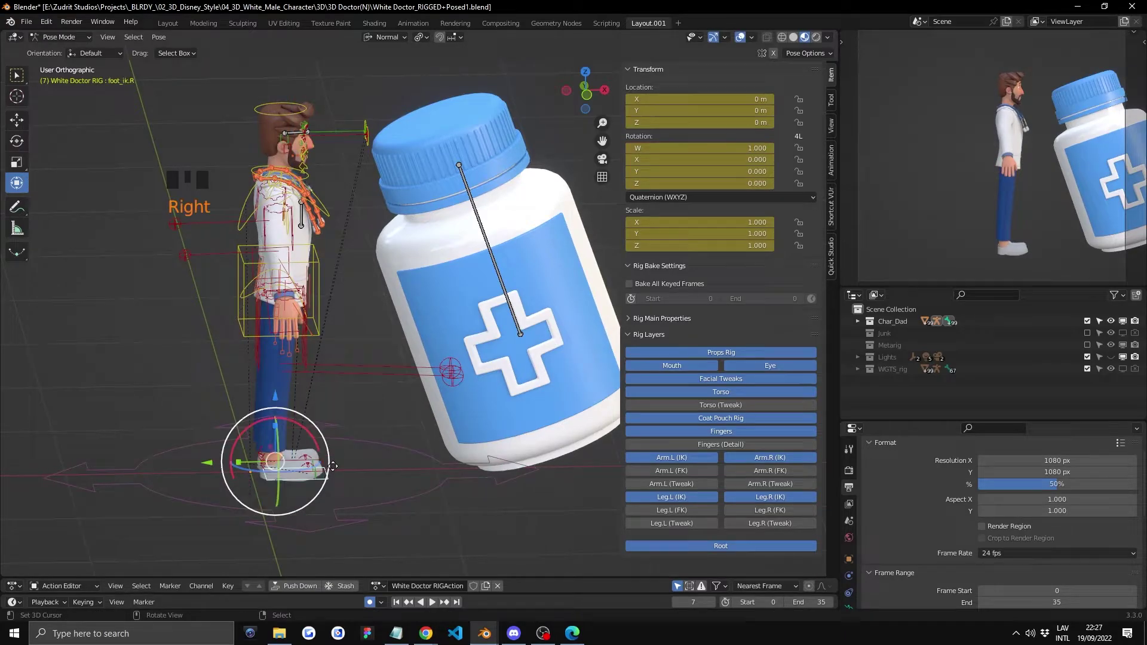
key("g")
left_click(428, 367)
key("r")
left_click(421, 336)
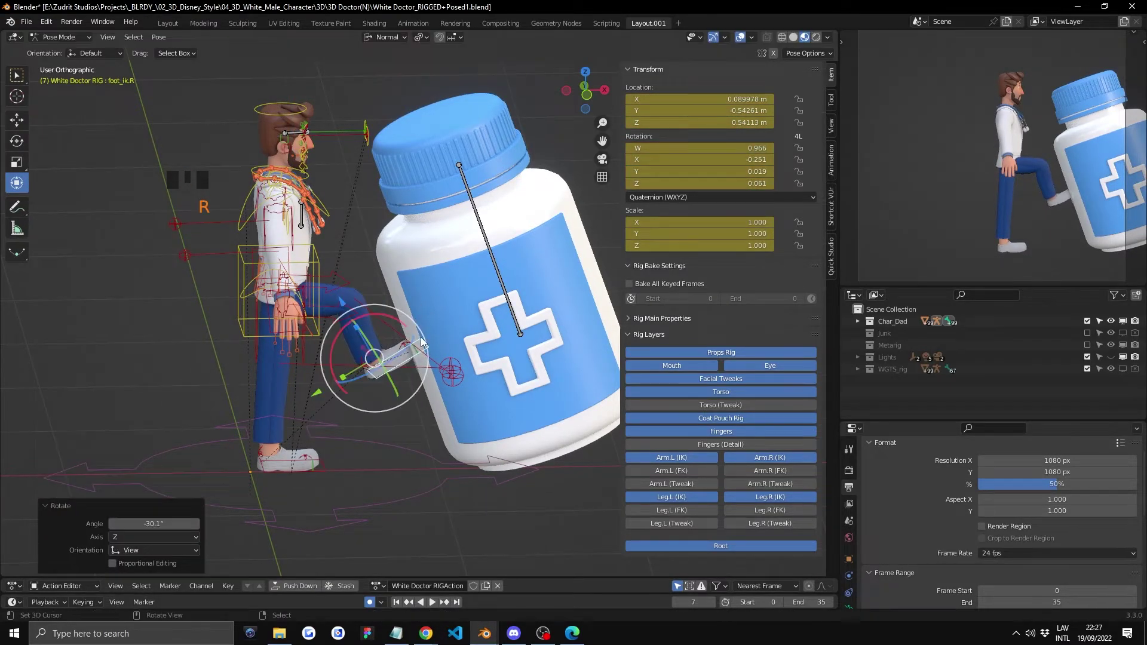
Shift the right foot IK control sideways by about 0.12 m to line it up with the leg
middle_click_drag(421, 337, 542, 315)
key("KP_Decimal")
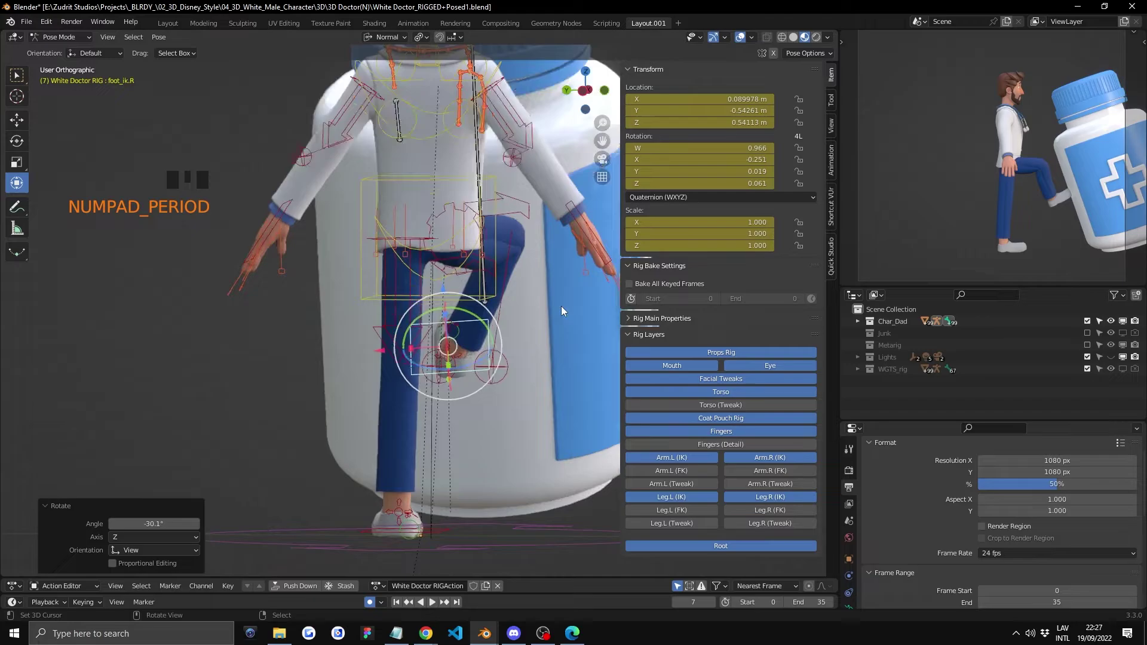
scroll(558, 306, "down", 5)
middle_click(445, 307)
key("g")
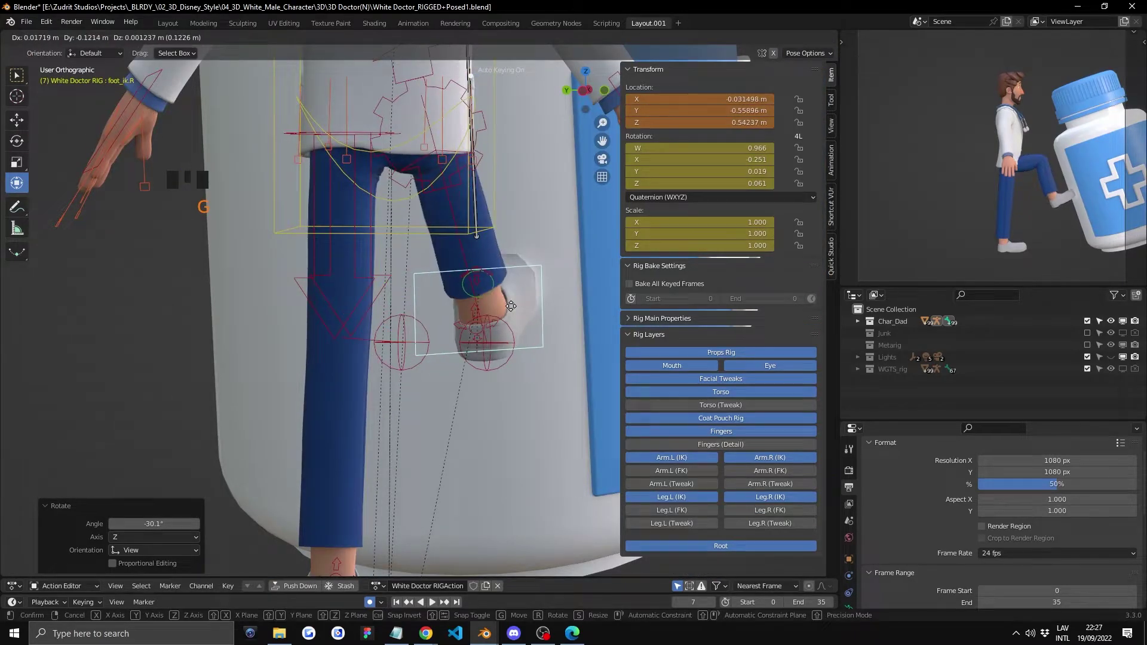
left_click(507, 303)
mouse_move(508, 303)
middle_mouse_down()
mouse_move(513, 289)
mouse_move(431, 313)
mouse_move(501, 320)
middle_mouse_up()
Tilt the right foot against the bottle and move its IK control about -0.057 m in X and -0.038 m in Z
key("r")
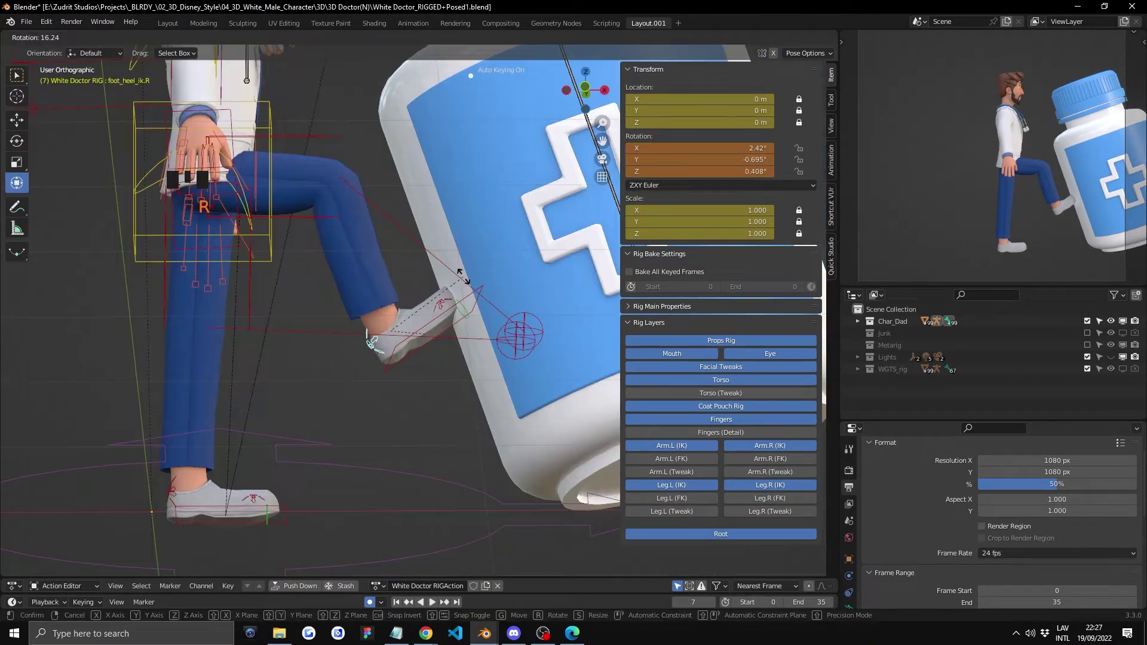
left_click(464, 279)
key("r")
left_click(462, 299)
right_click(461, 301)
key("g")
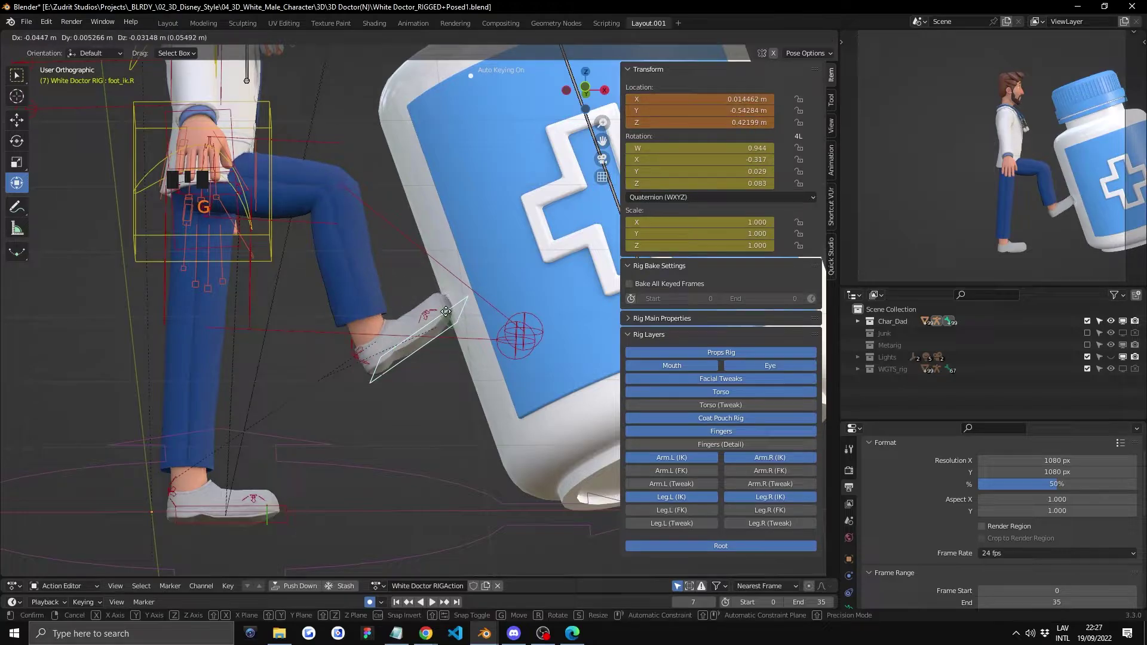
left_click(434, 313)
Select the torso control and lower it about 0.064 m, shifting it about -0.023 m in X
middle_click_drag(413, 271, 543, 292)
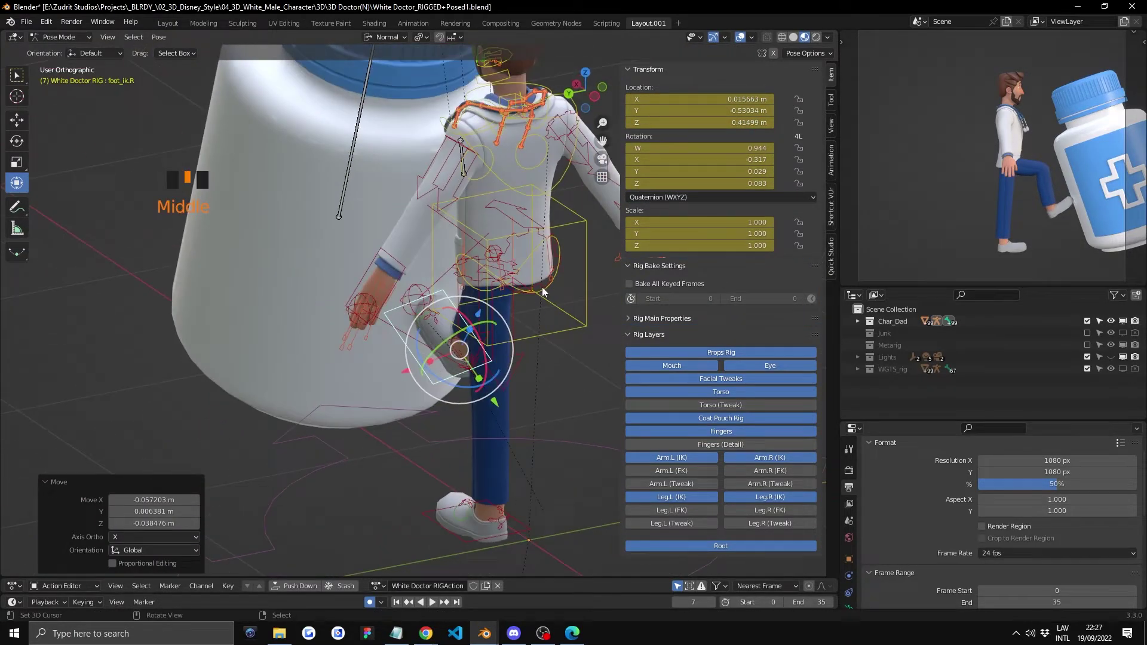
right_click(584, 228)
key("g")
left_click(574, 241)
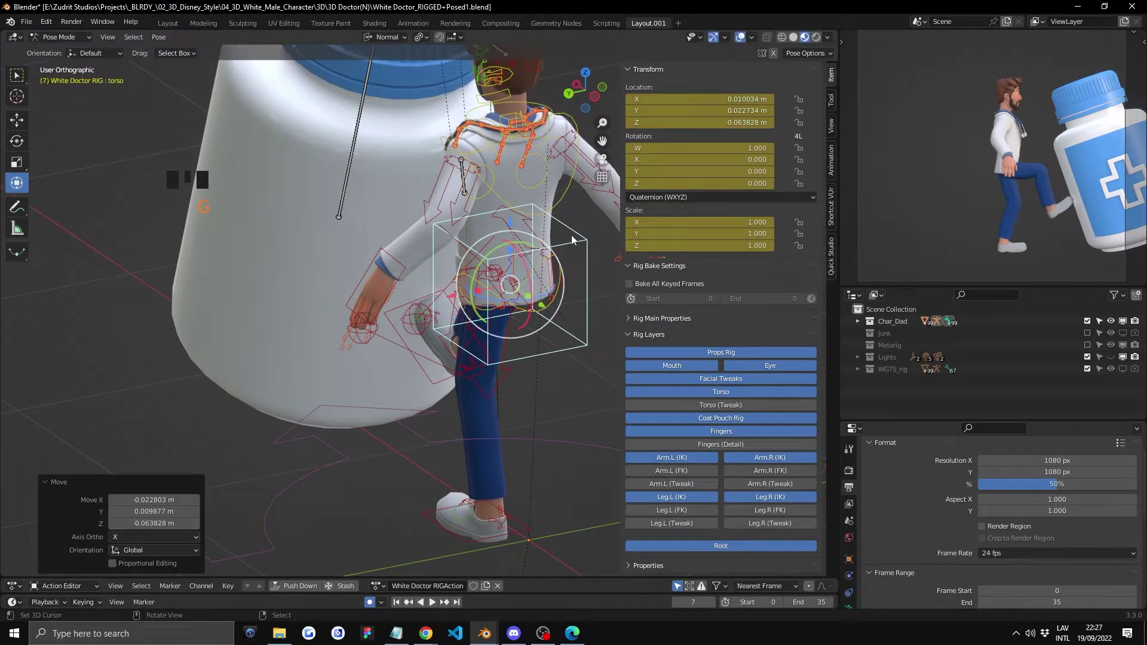
Select the right hand IK control, move it onto the bottle and rotate it -112° in the view
middle_click_drag(574, 241, 422, 422)
right_click(422, 423)
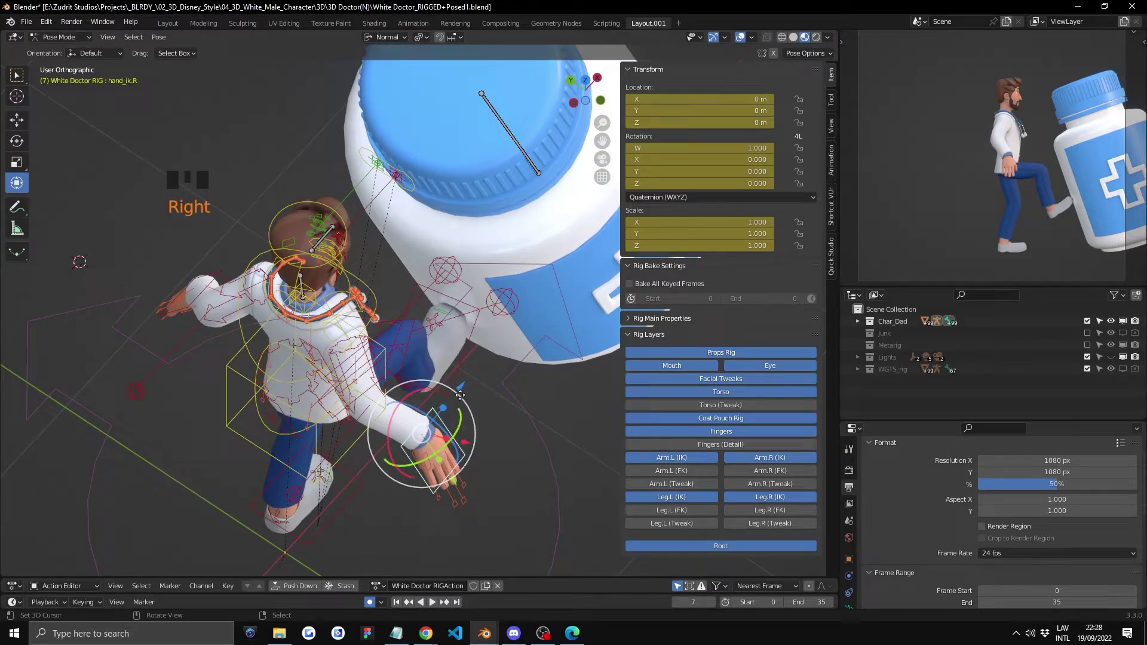
key("g")
left_click(478, 323)
key("r")
left_click(382, 261)
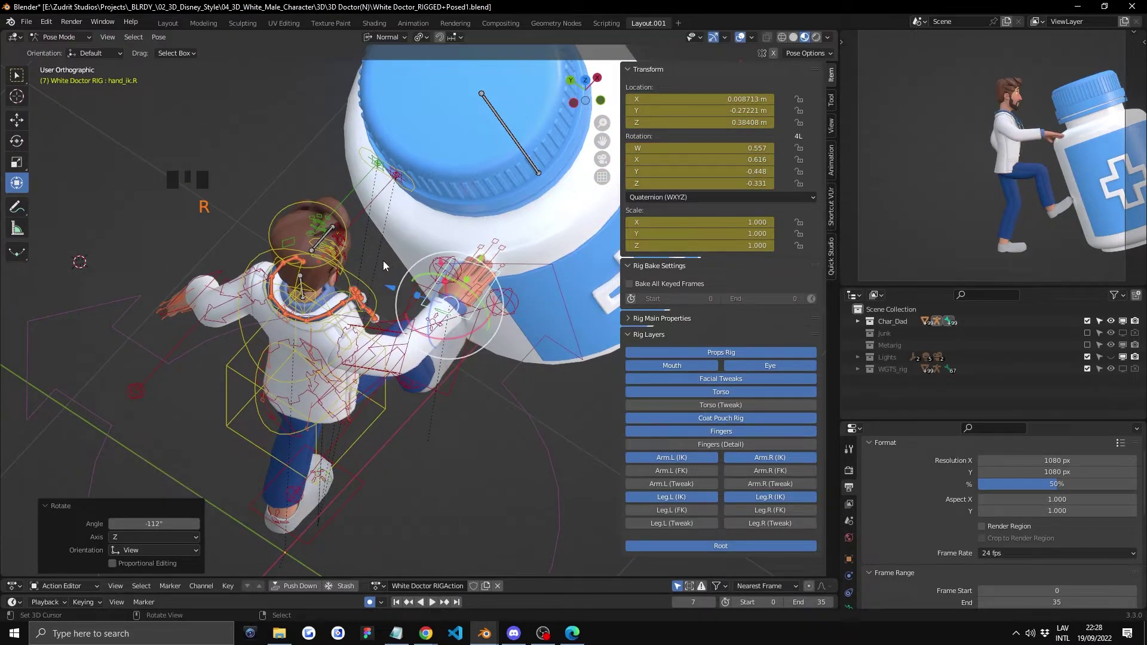
Place the left hand IK control on the bottle and rotate it 79.7° in the view
middle_click_drag(383, 261, 410, 171)
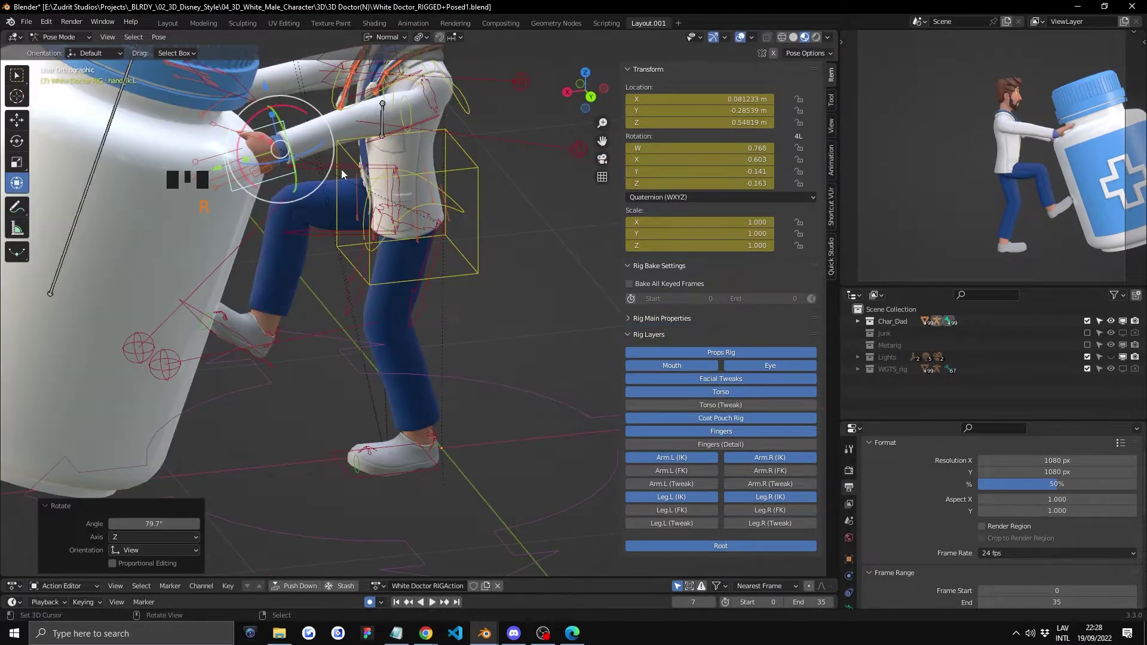
key("r")
key("r")
key("r")
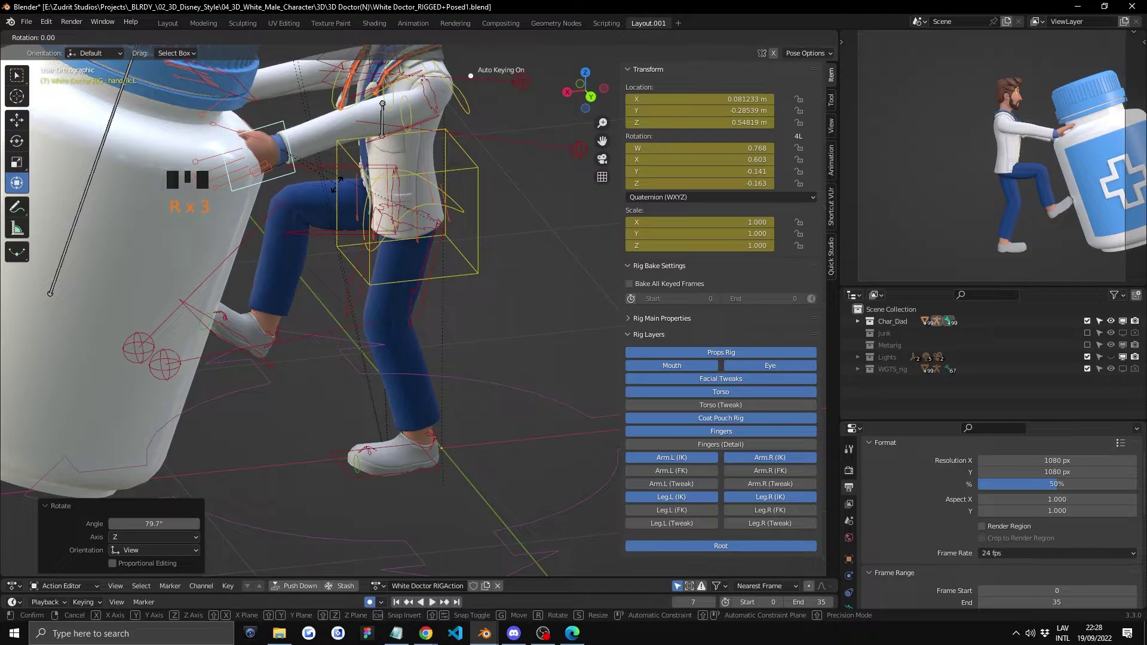
key("z")
right_click(324, 139)
key("r")
key("y")
right_click(288, 106)
Rotate the left hand IK control 64.2° about the global X axis
key("r")
key("x")
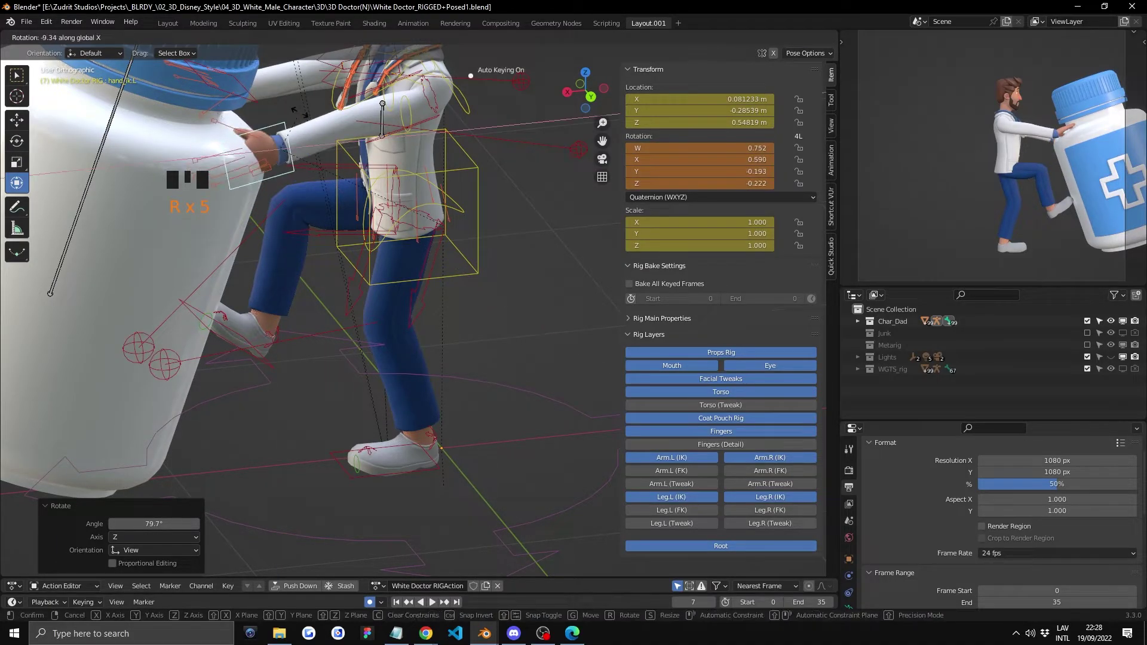
left_click(302, 107)
key("r")
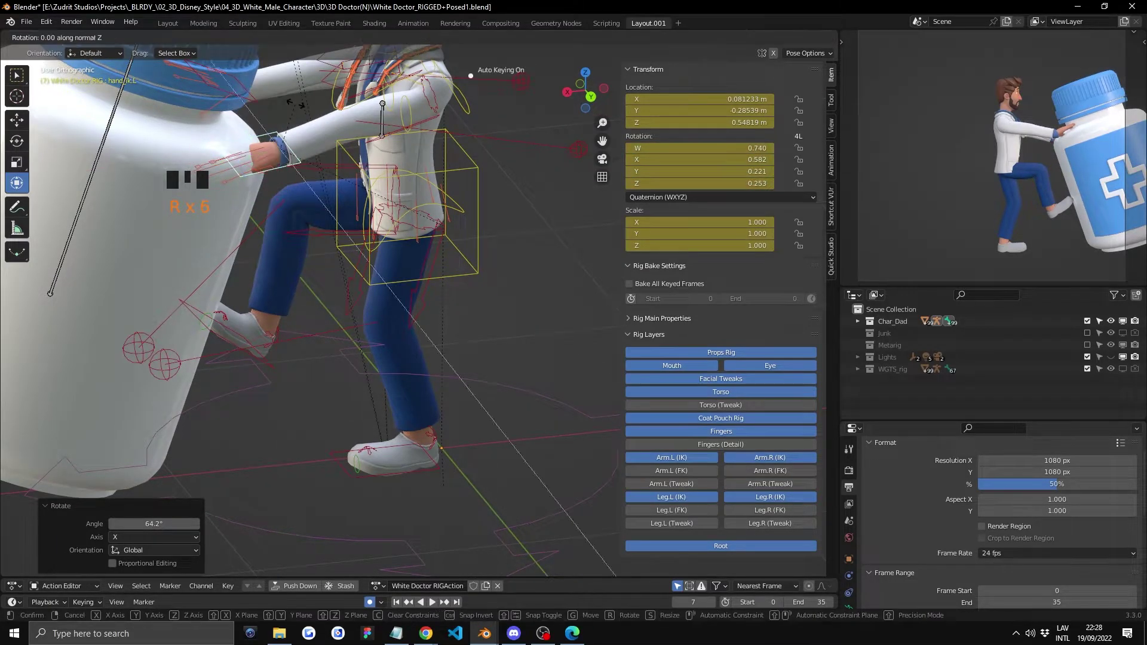
key("z")
right_click(314, 113)
key("r")
key("y")
key("y")
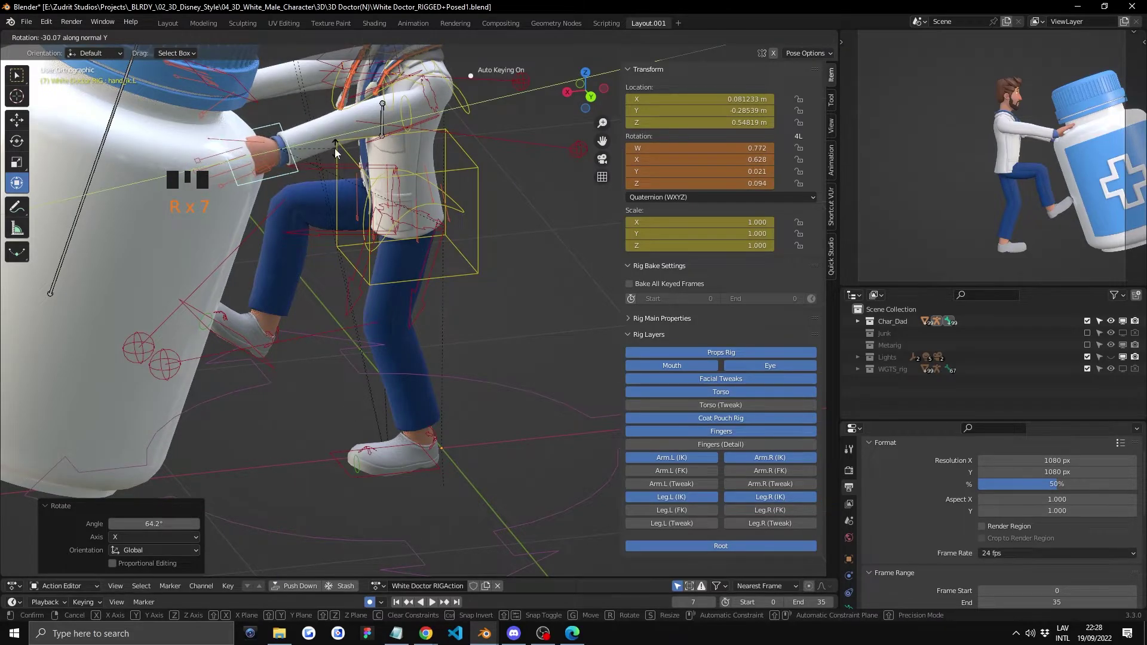
right_click(334, 148)
Rotate the left hand IK control about -47° around the global Y axis to lay the palm against the bottle
key("r")
key("y")
key("y")
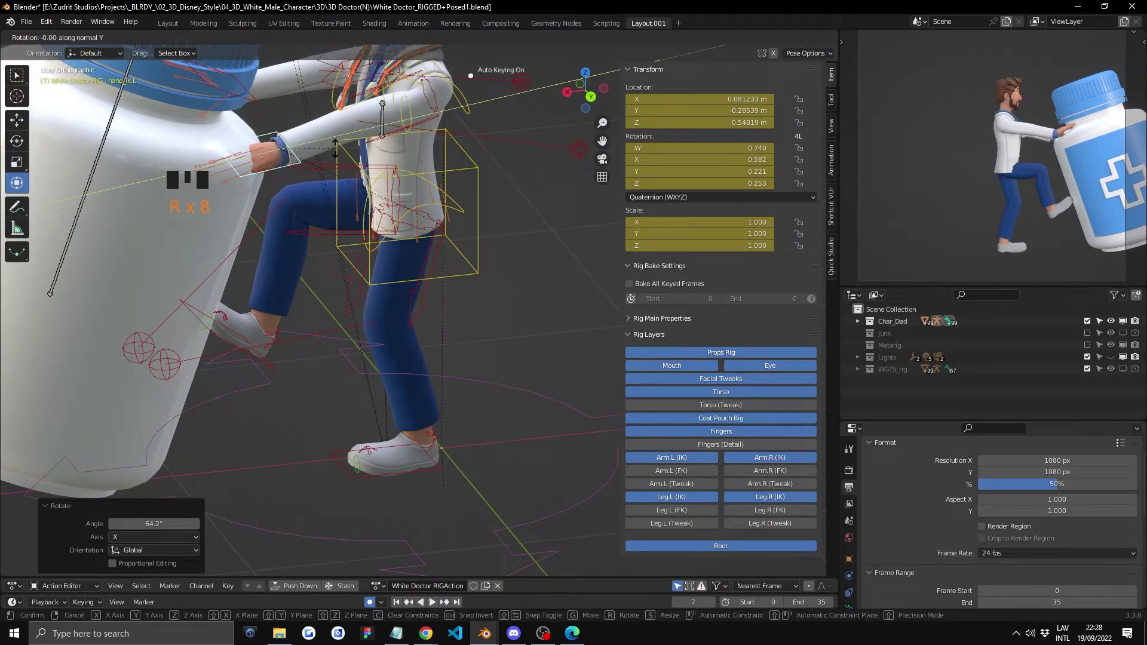
key("y")
key("y")
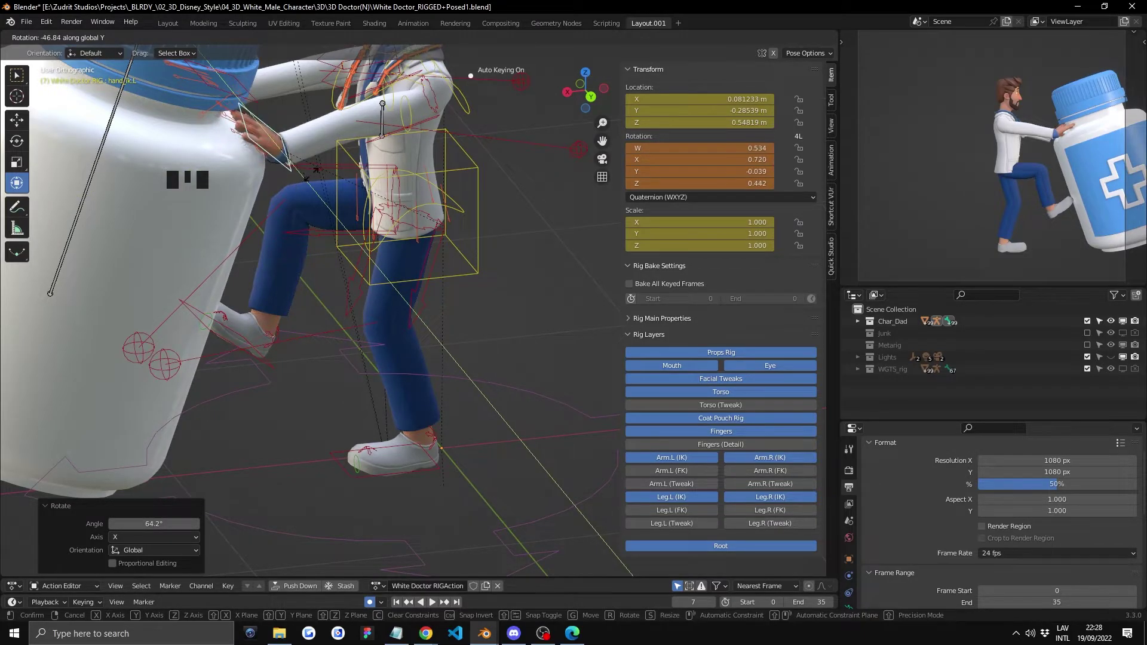
left_click(305, 171)
Examine how both hands rest on the bottle from several angles
middle_click_drag(306, 170, 310, 131)
middle_click_drag(561, 157, 384, 151)
scroll(459, 151, "down", 2)
scroll(336, 196, "up", 2)
middle_click_drag(470, 175, 316, 192, "shift")
scroll(317, 192, "up", 1)
scroll(240, 161, "down", 1)
middle_click_drag(240, 162, 469, 156, "shift")
right_click(158, 194)
scroll(159, 200, "down", 3)
Select the head control and tilt it about 4.6° in the side view
right_click(432, 74)
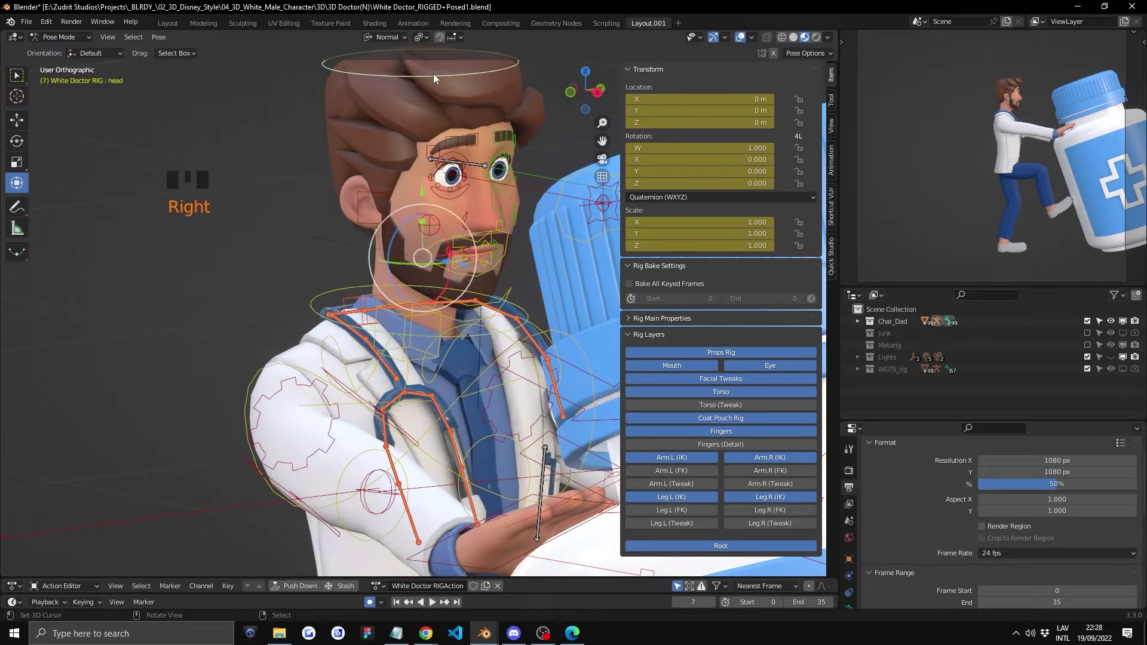
middle_click_drag(432, 73, 334, 114)
key("r")
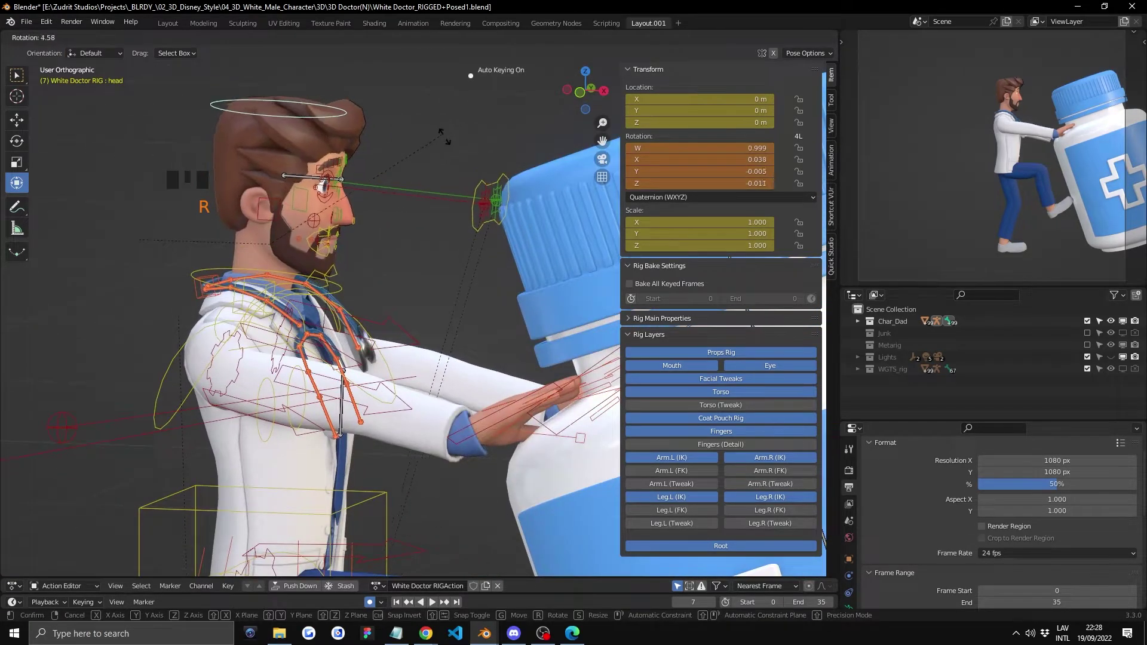
left_click(439, 134)
Nudge the right hand IK control on the bottle and rotate the chest control 8.45° in the view
middle_click_drag(425, 318, 510, 315, "shift")
right_click(522, 303)
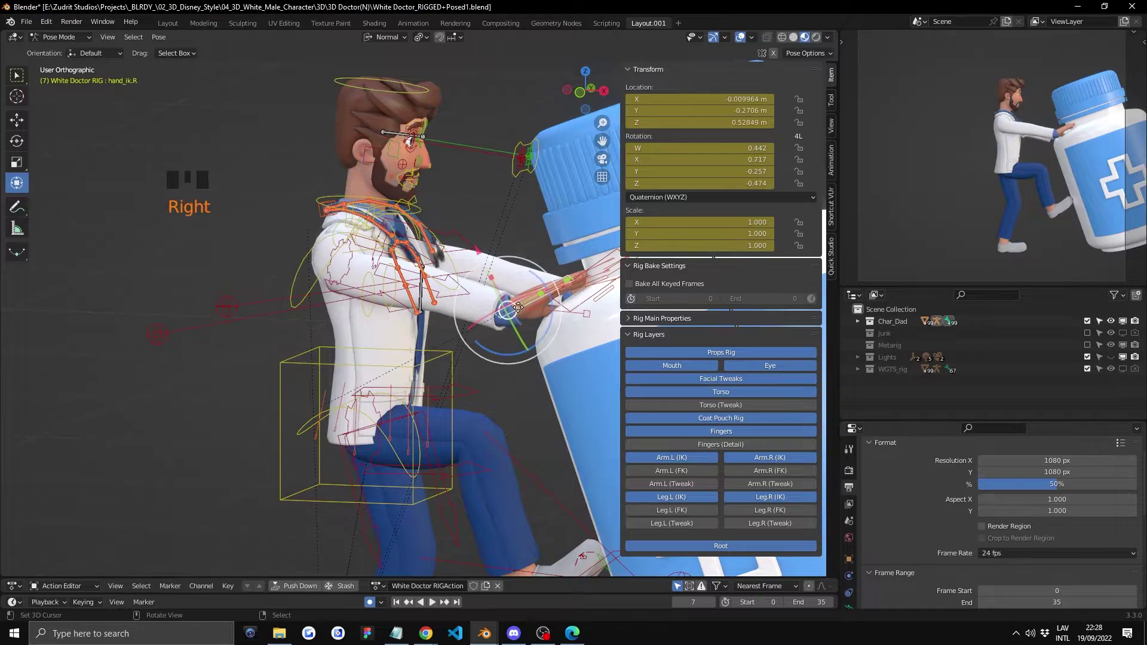
key("g")
left_click(536, 285)
key("r")
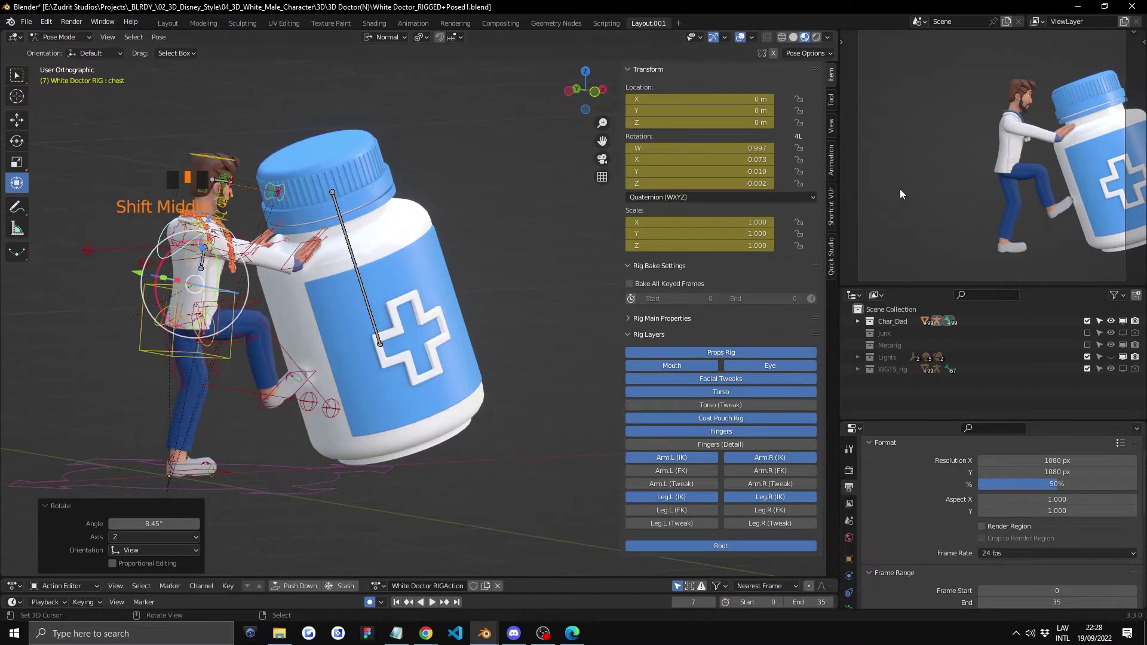
Search the outliner for "camera" and clear the search again
left_click(986, 295)
type("cane")
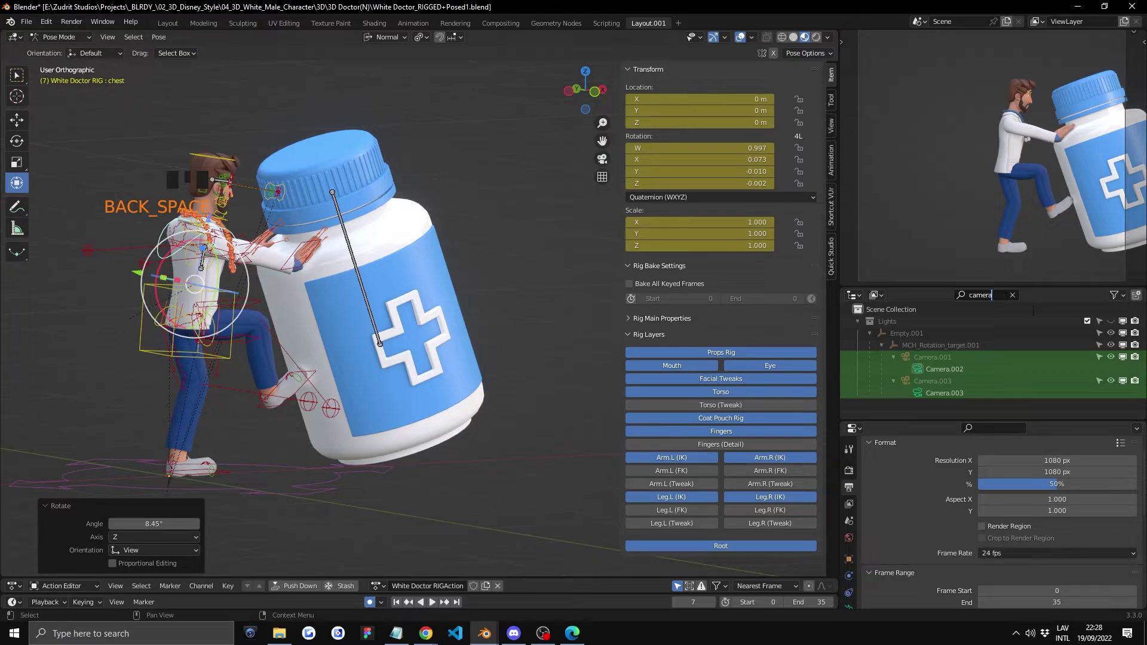
key("BackSpace")
key("BackSpace")
key("BackSpace")
key("BackSpace")
key("BackSpace")
key("BackSpace")
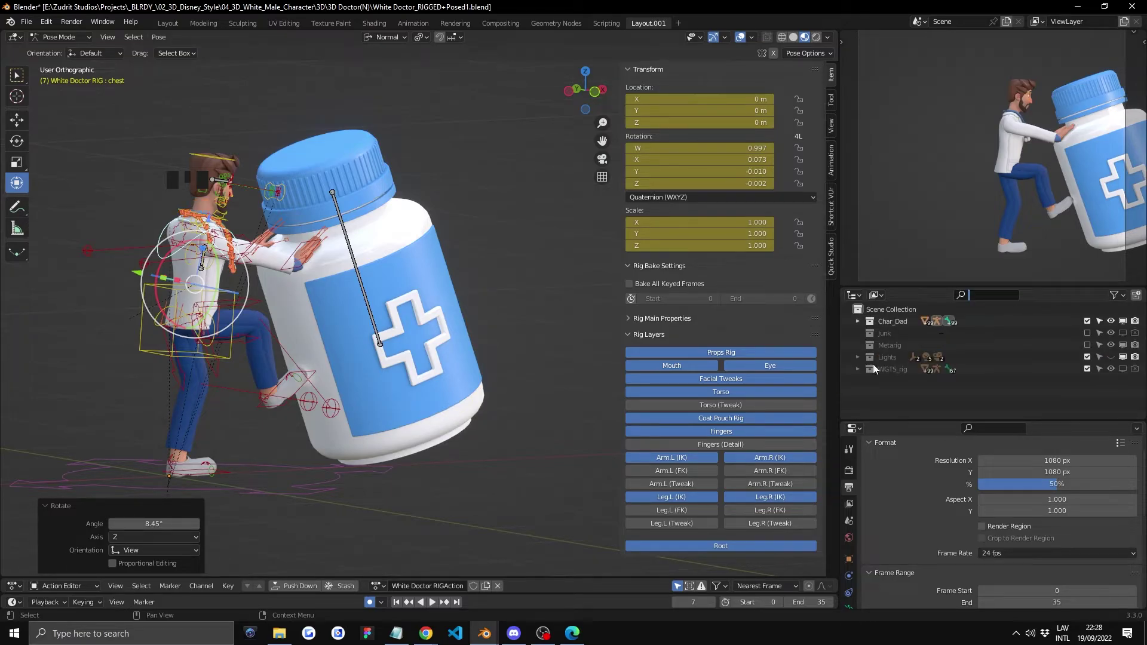
Show the Lights collection, switch to Object Mode and select Camera.001 in the viewport
left_click(1111, 356)
scroll(583, 282, "down", 1)
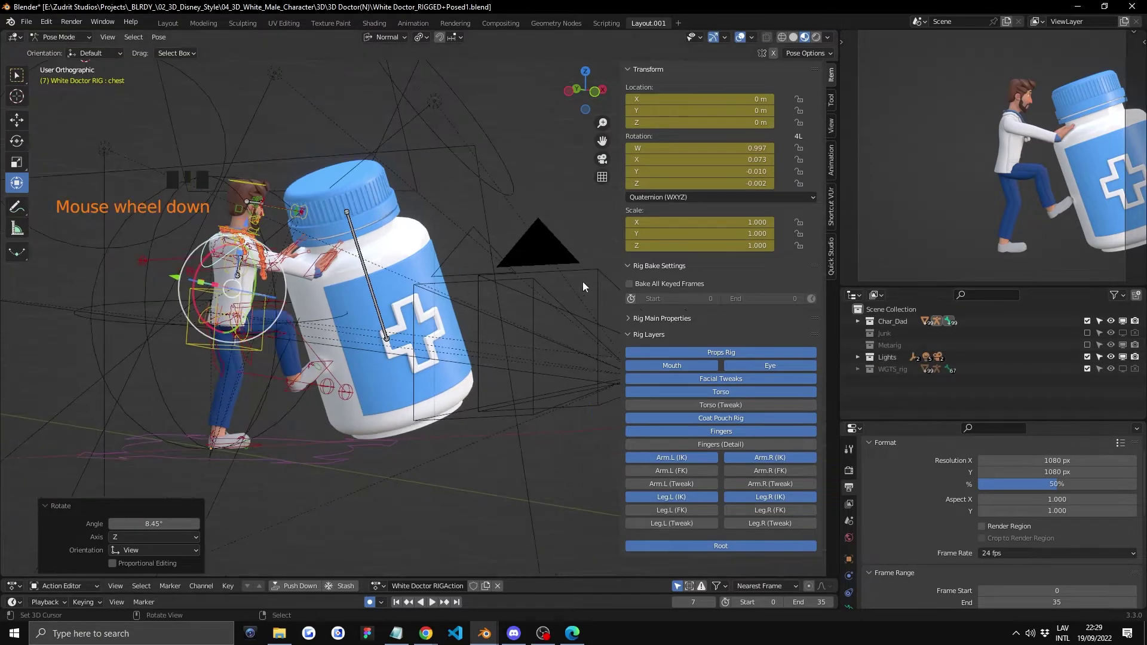
right_click(547, 245)
right_click(554, 242)
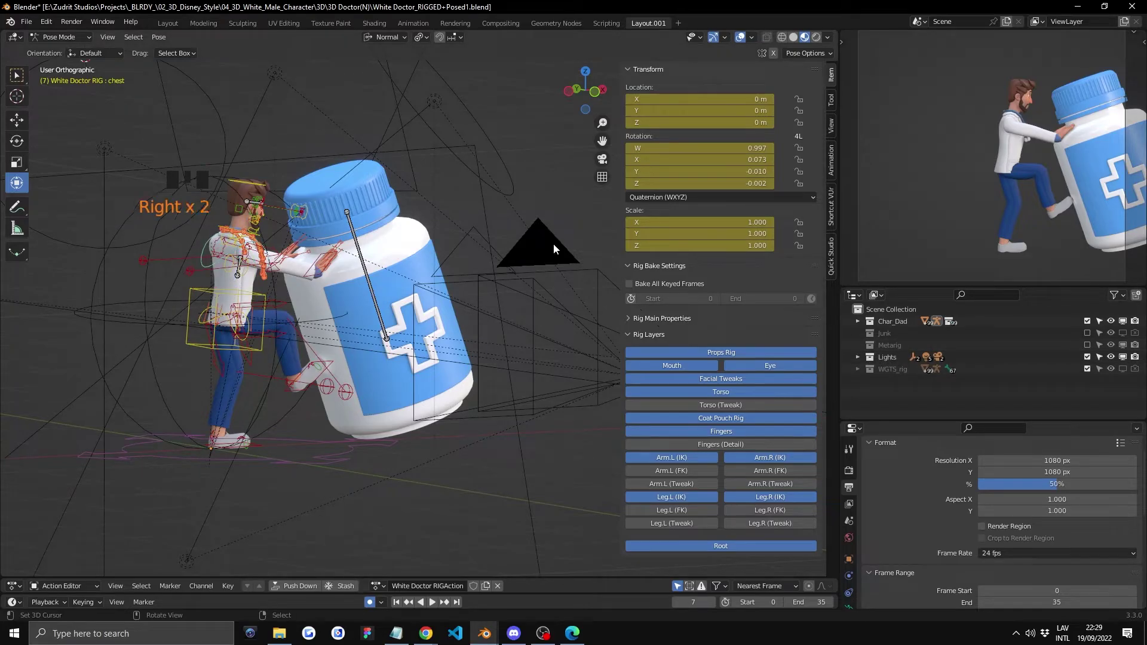
key("Tab")
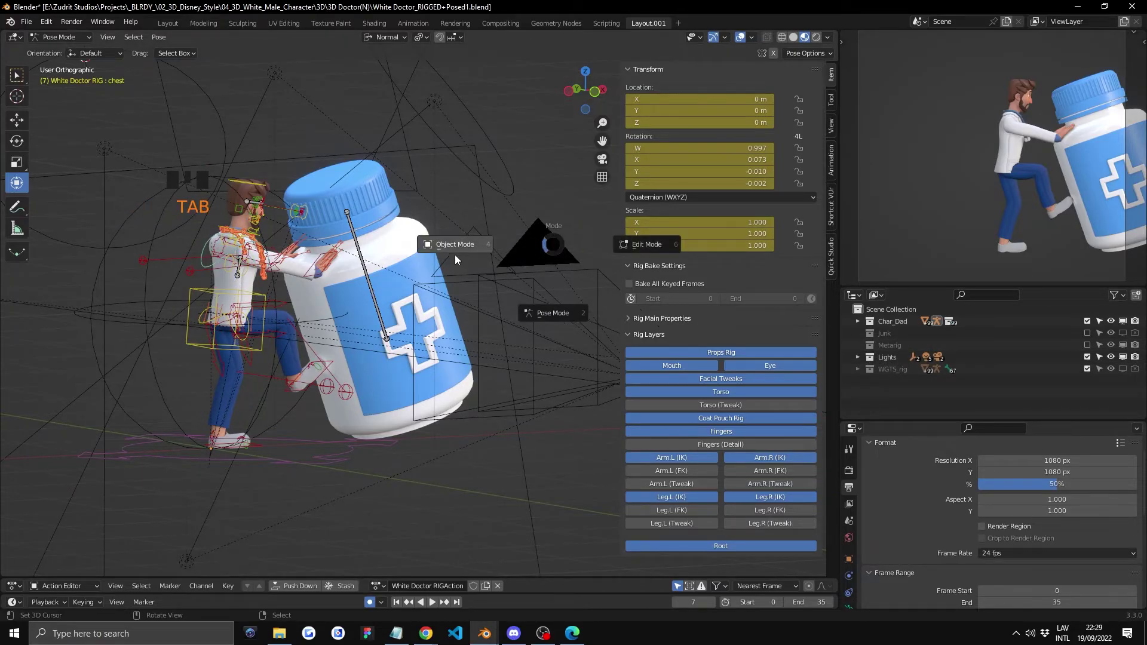
right_click(545, 247)
middle_click_drag(556, 251, 490, 266)
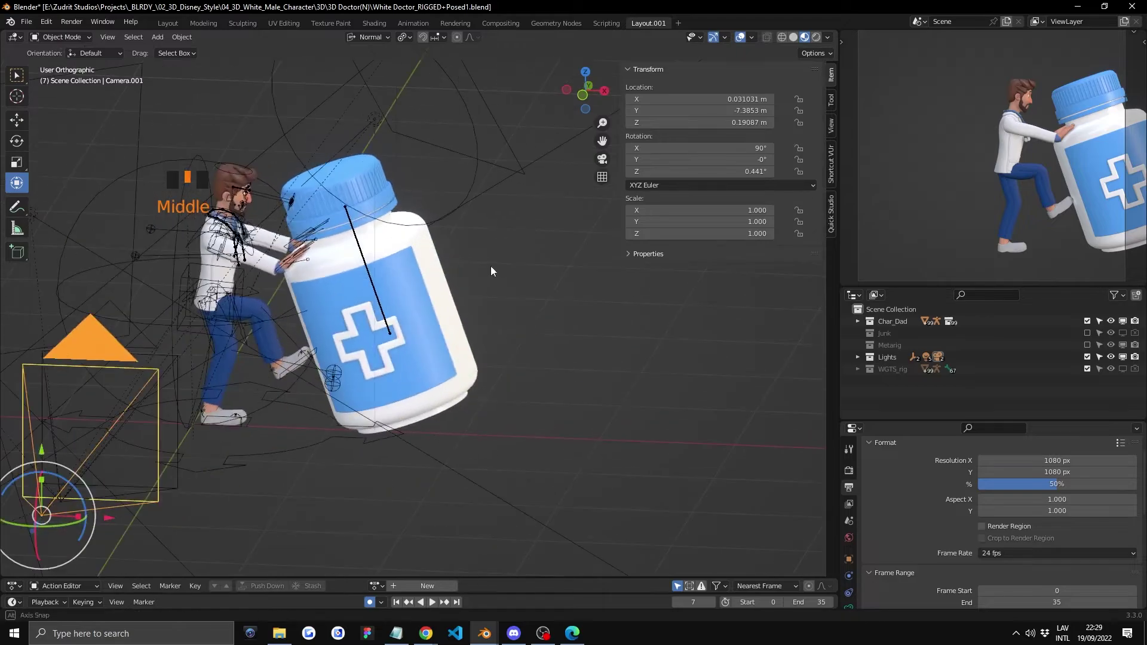
Try to move the camera about 0.91 m along its X axis to frame the doctor and bottle
scroll(490, 266, "down", 2)
left_click_drag(217, 457, 304, 455)
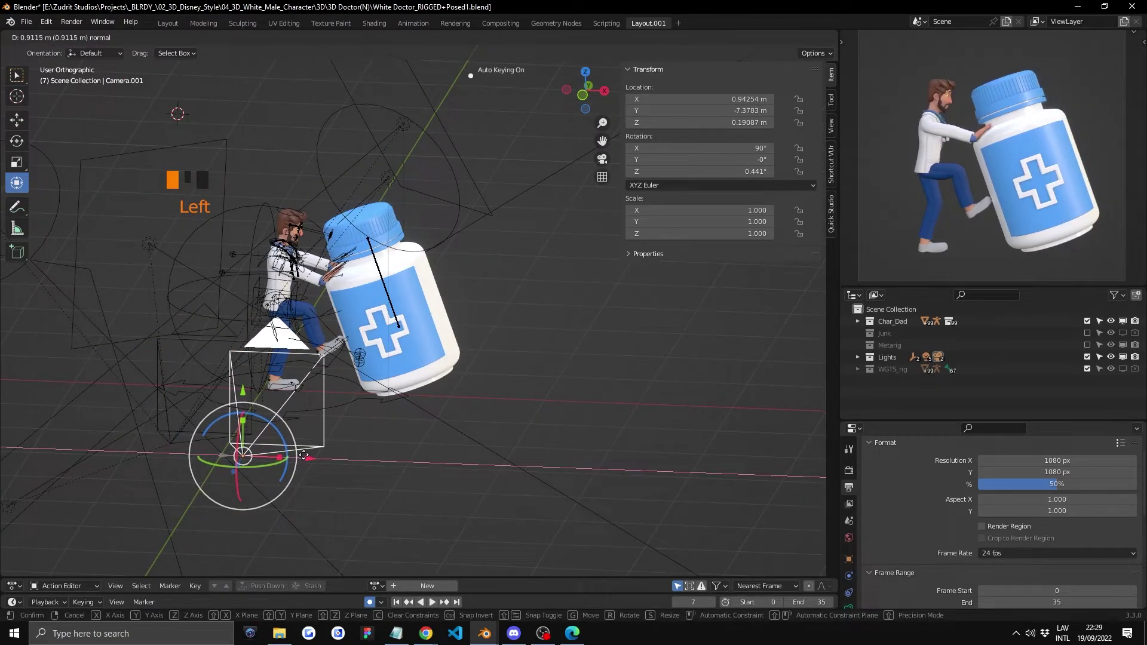
right_click(304, 456)
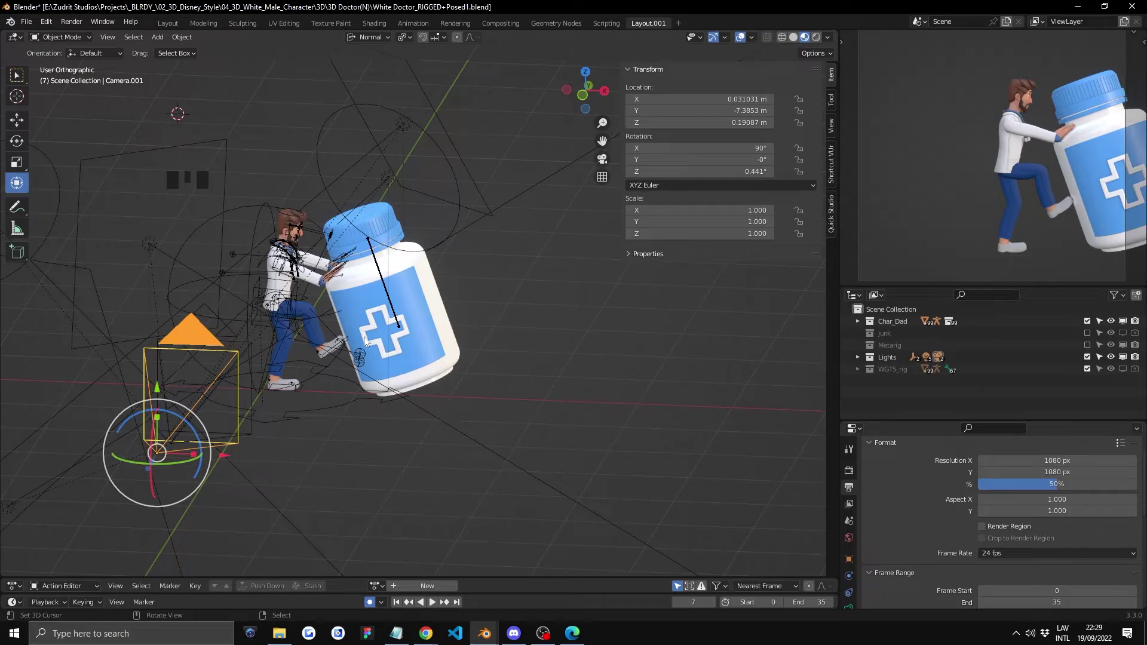
Hide the Lights collection and return the White Doctor RIG to Pose Mode
right_click(279, 297)
key("Tab")
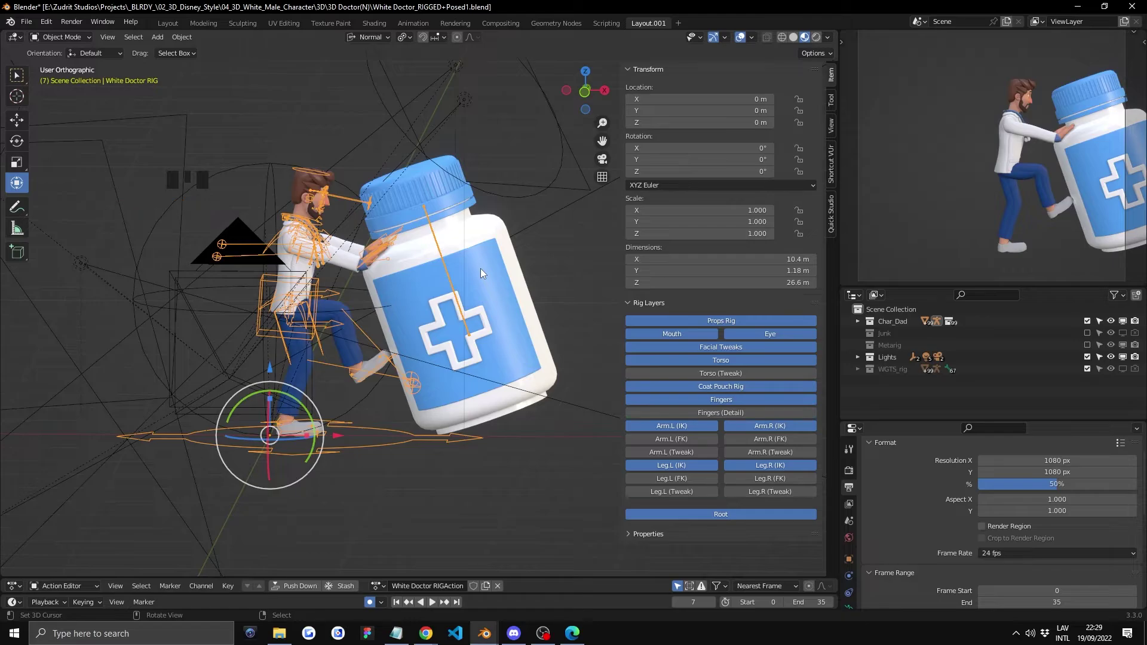
middle_click_drag(482, 273, 528, 259)
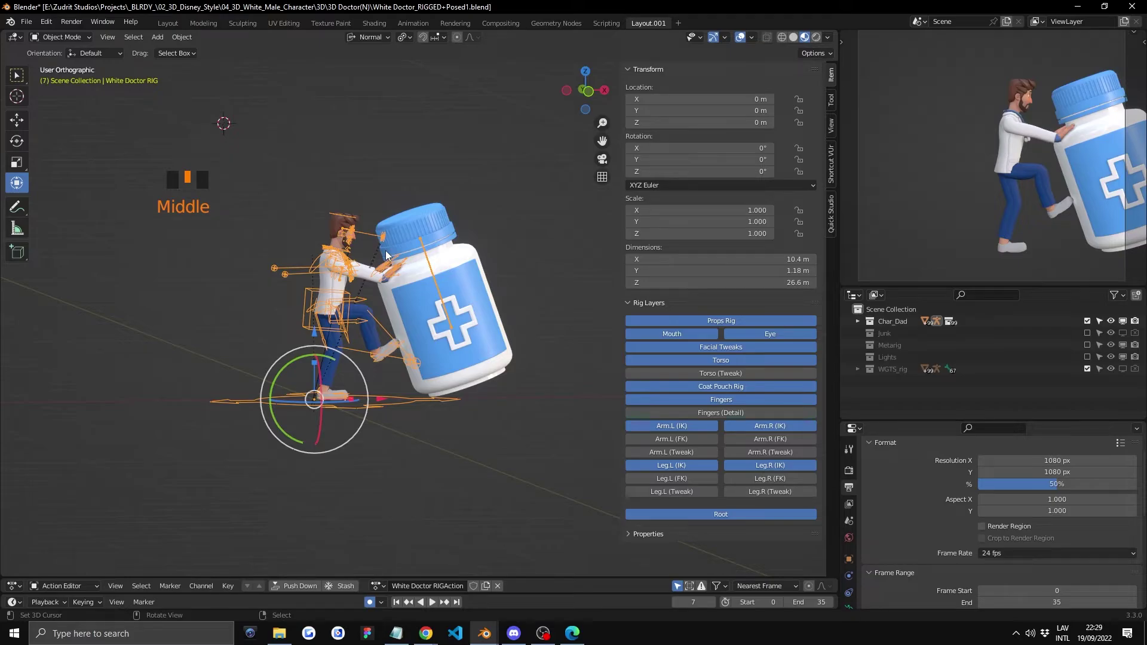
key("Tab")
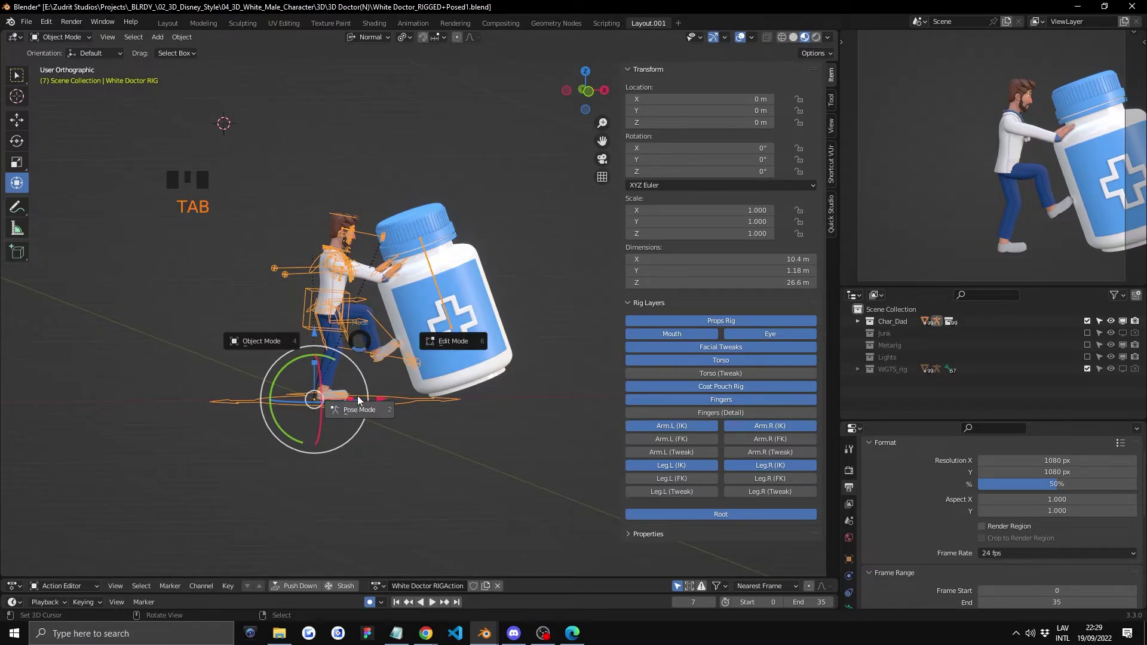
left_click(357, 398)
right_click(464, 185)
middle_click_drag(464, 185, 453, 184)
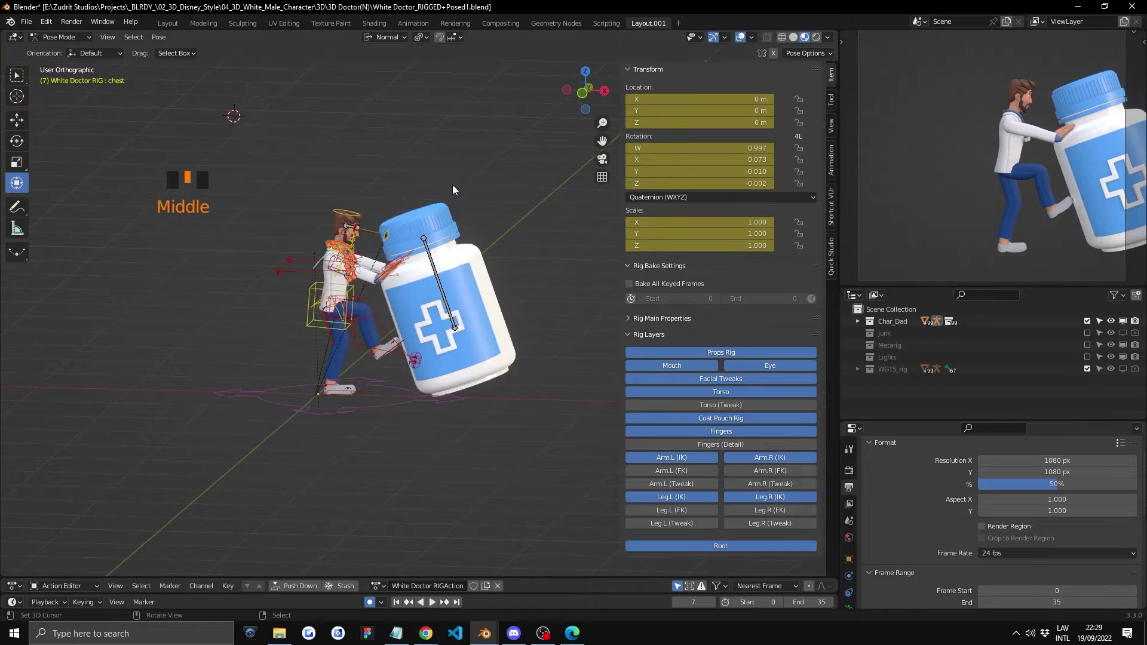
Display the pose library for the doctor's rig
left_click(830, 160)
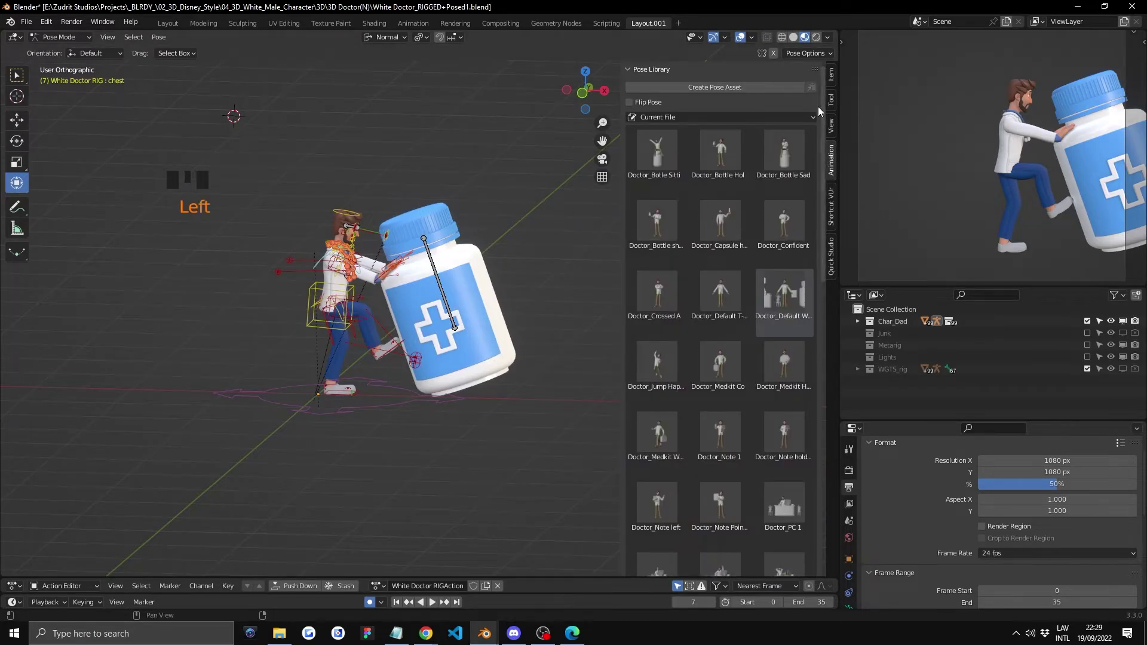
scroll(422, 170, "up", 3)
key("g")
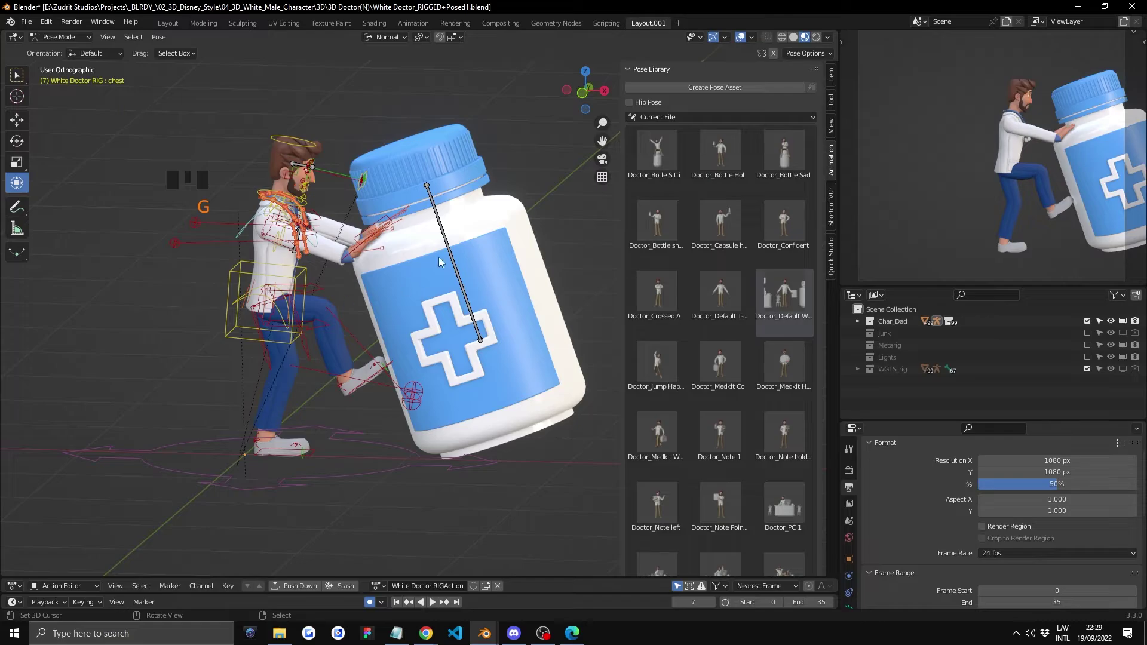
Try to move the doctor's torso control upward and away from the tilted bottle
right_click(290, 279)
key("g")
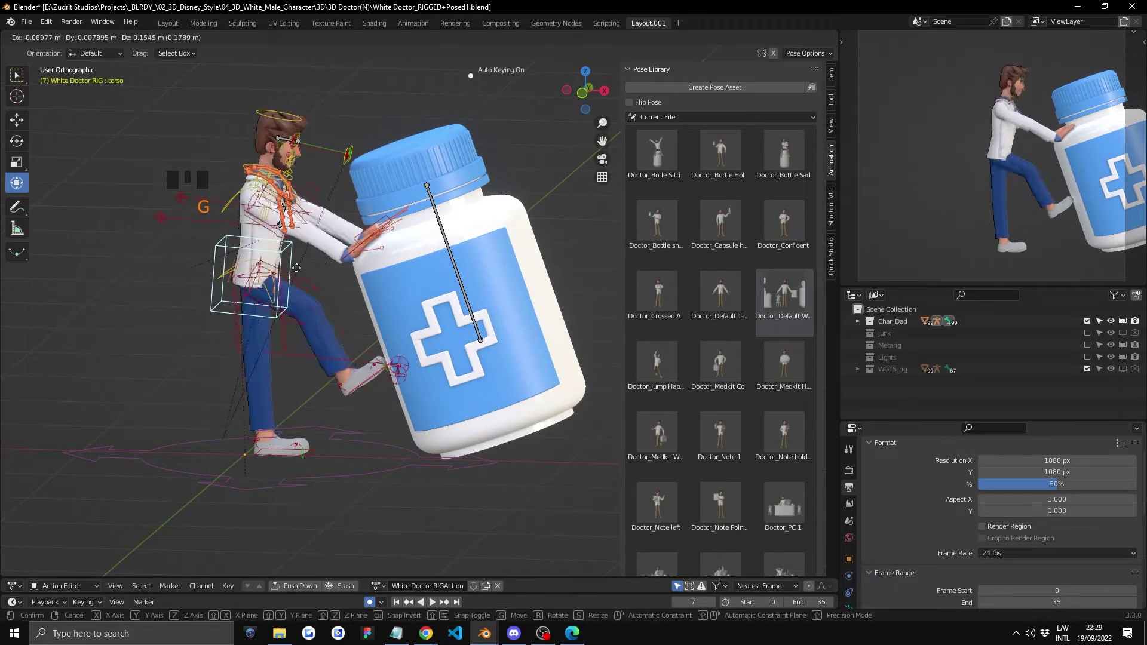
left_click(331, 234)
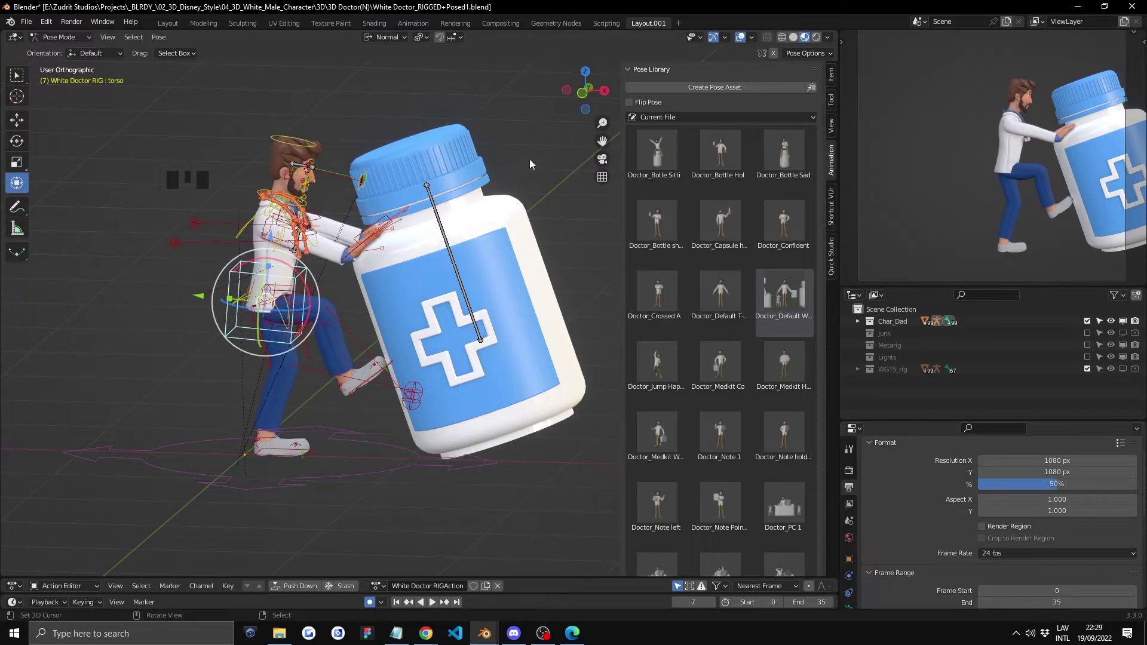
right_click(489, 148)
middle_click_drag(489, 148, 435, 163)
key("g")
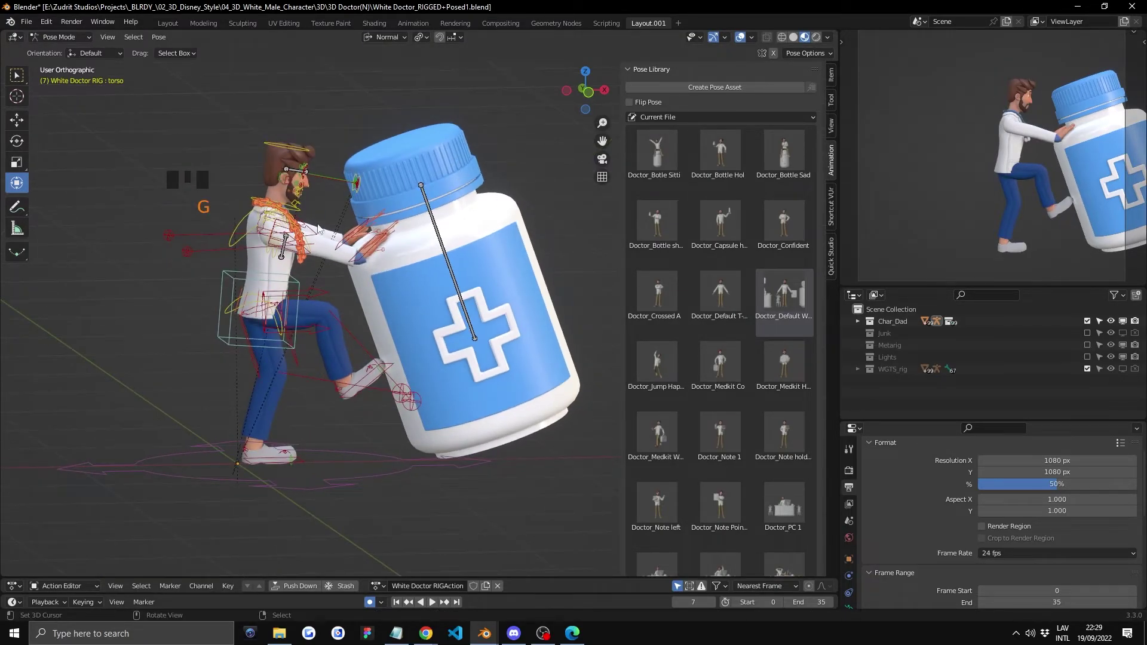
Try to create a pose asset with only the torso control selected
scroll(761, 246, "down", 20)
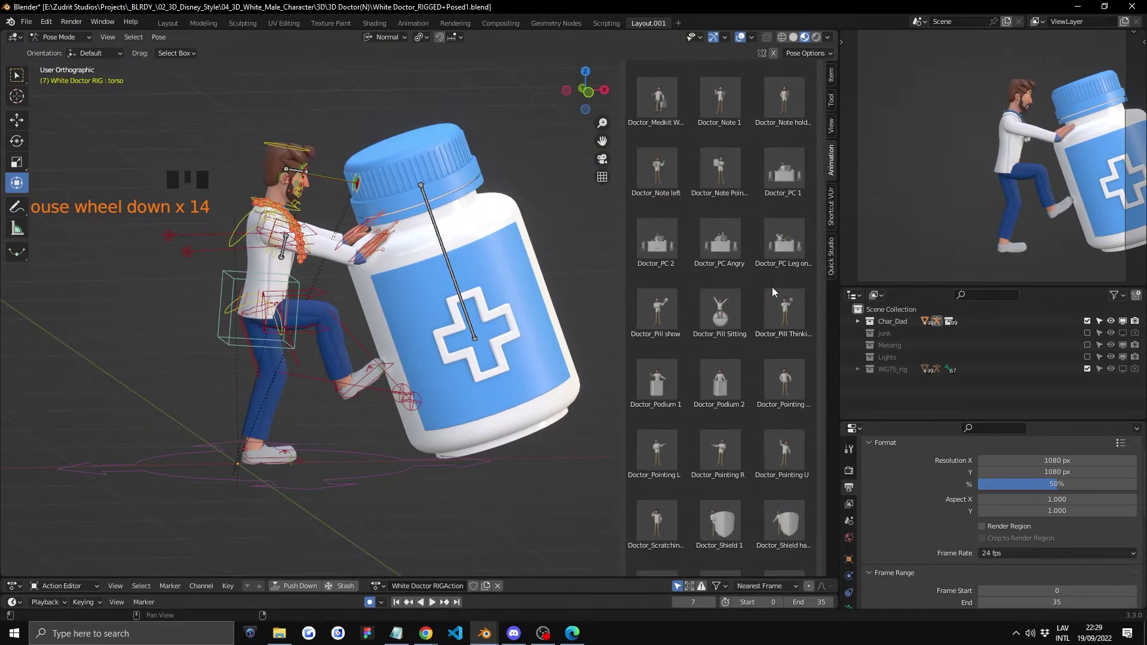
scroll(732, 338, "up", 20)
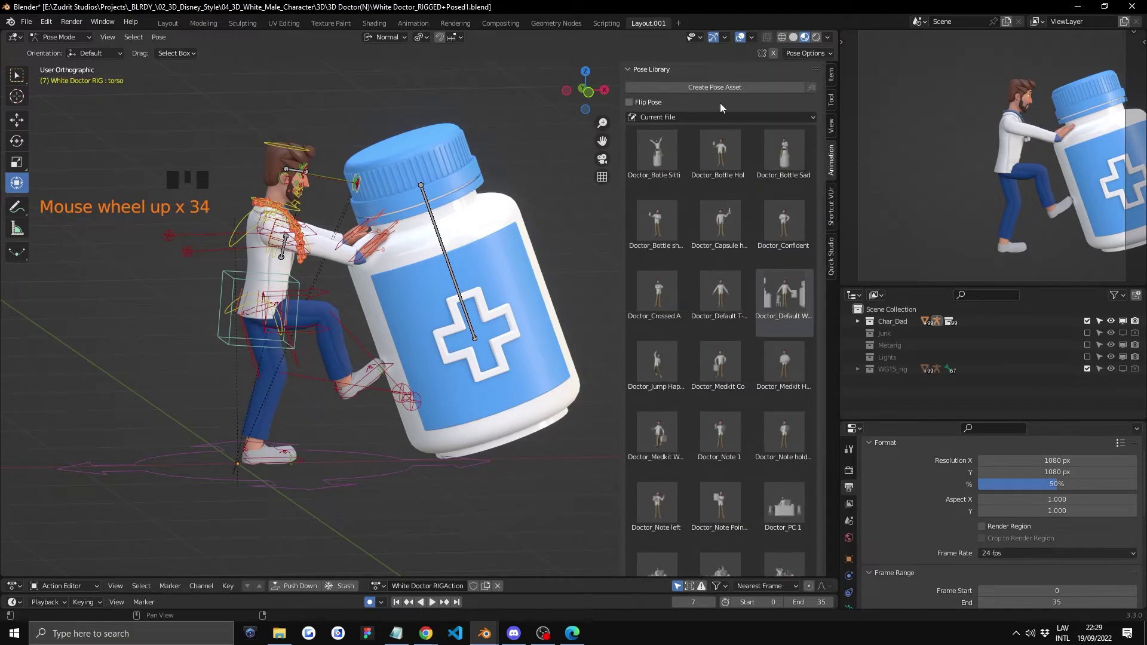
left_click(728, 88)
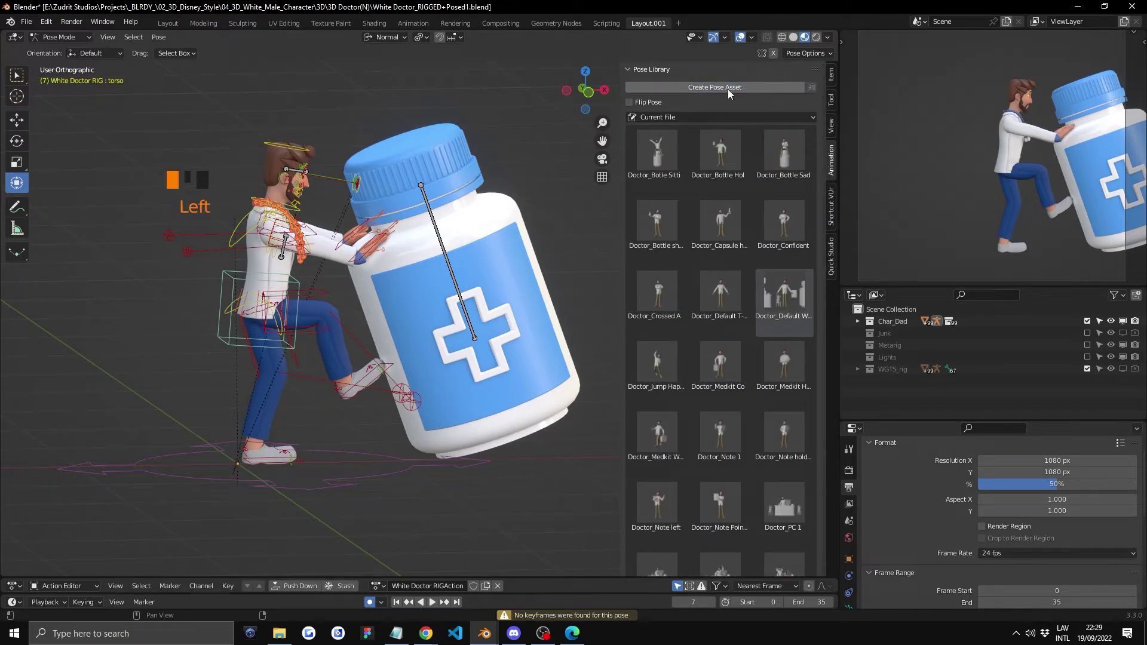
right_click(579, 187)
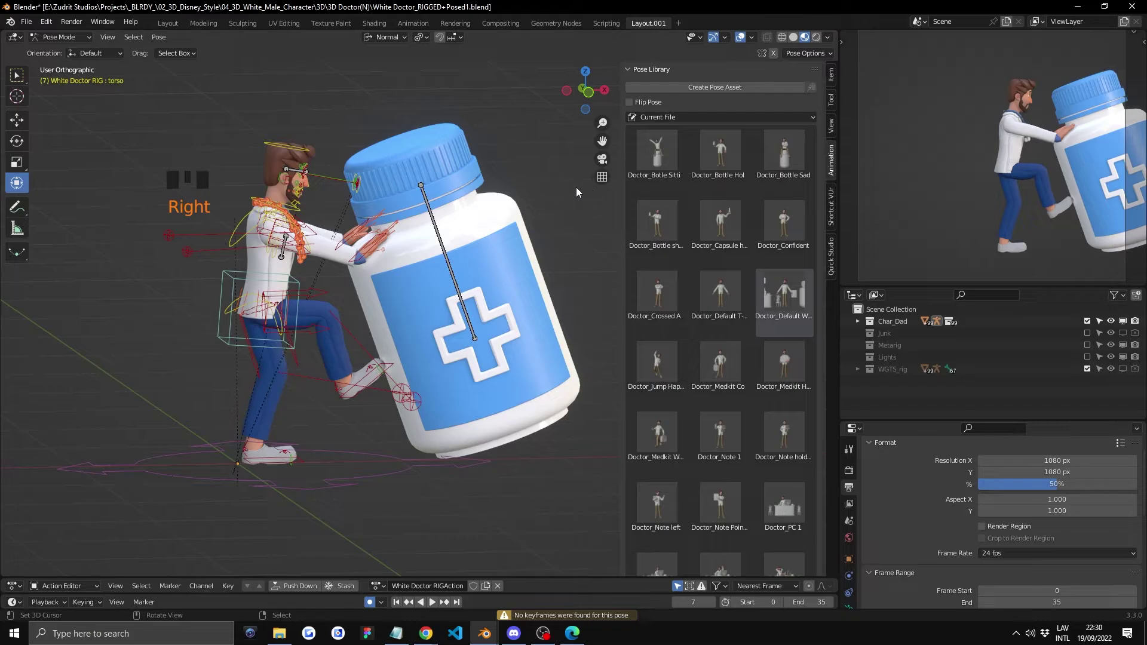
Select all of the rig's controls and create a pose asset from the bottle-pushing pose
key("a")
scroll(565, 191, "down", 7)
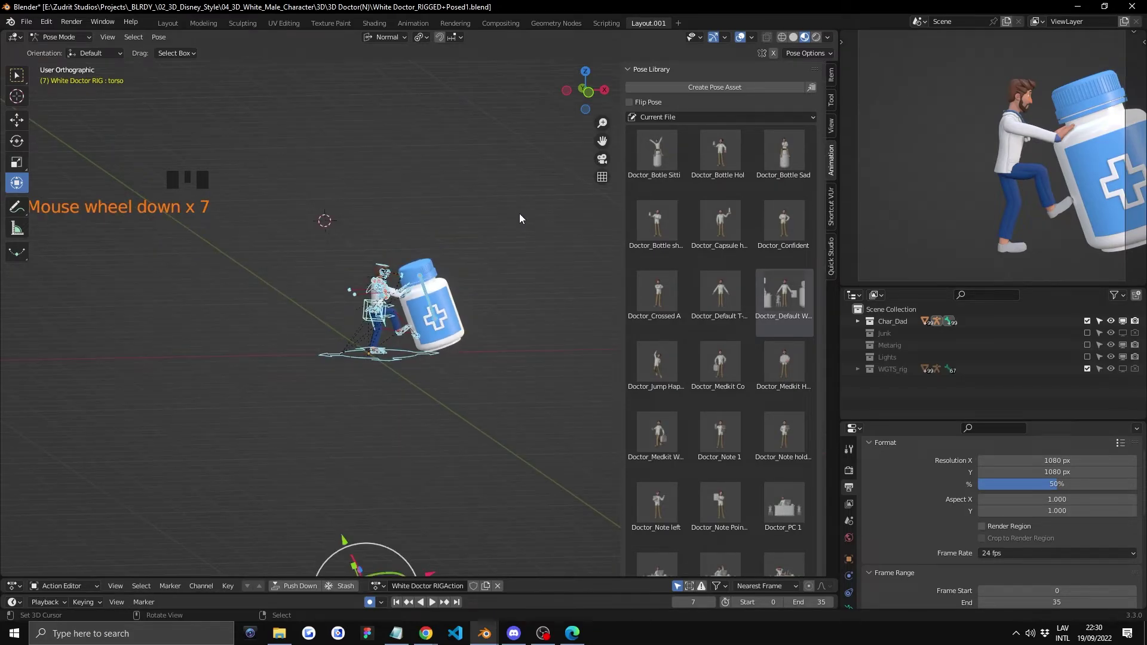
right_click(489, 217)
key("a")
scroll(488, 220, "down", 3)
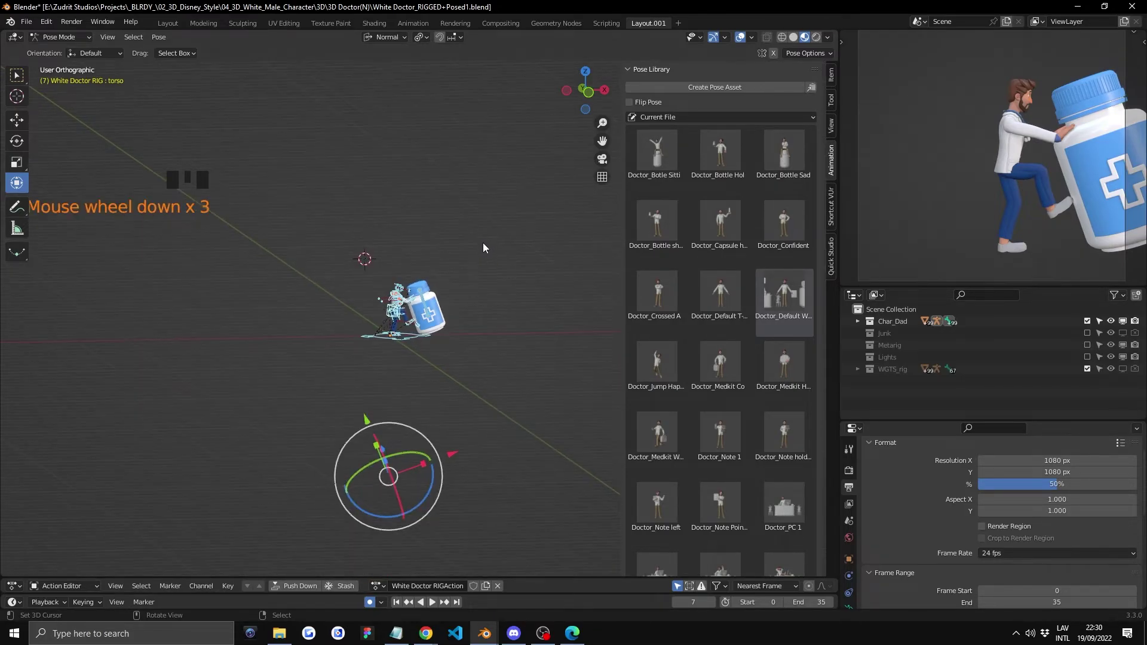
scroll(482, 247, "up", 7)
middle_click_drag(468, 267, 461, 261)
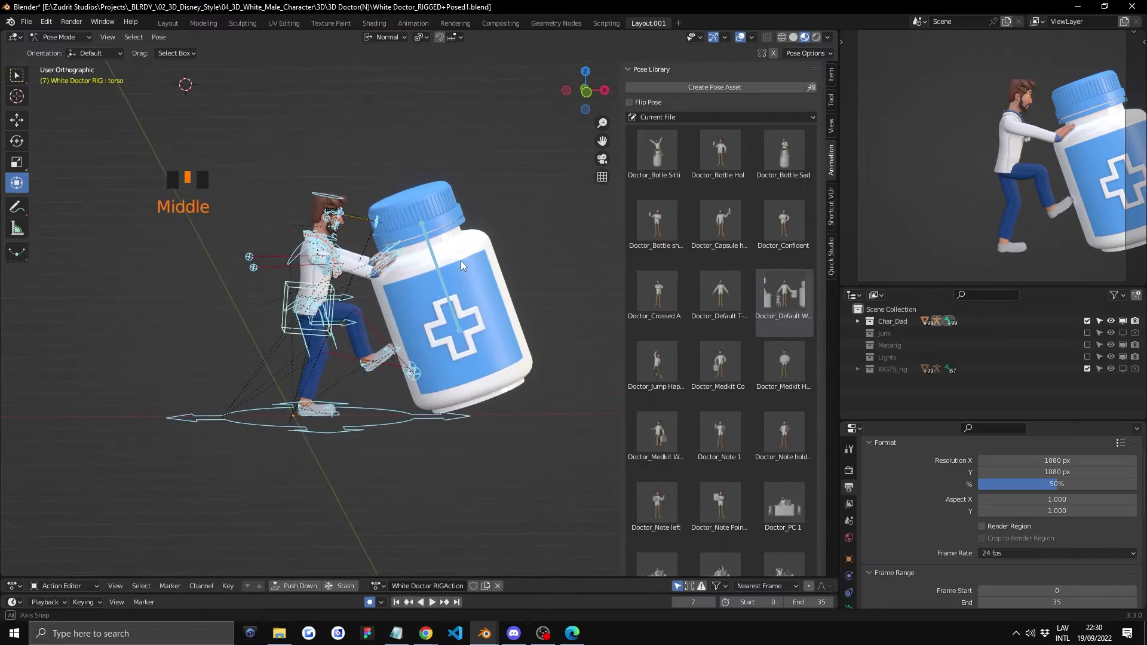
left_click(716, 88)
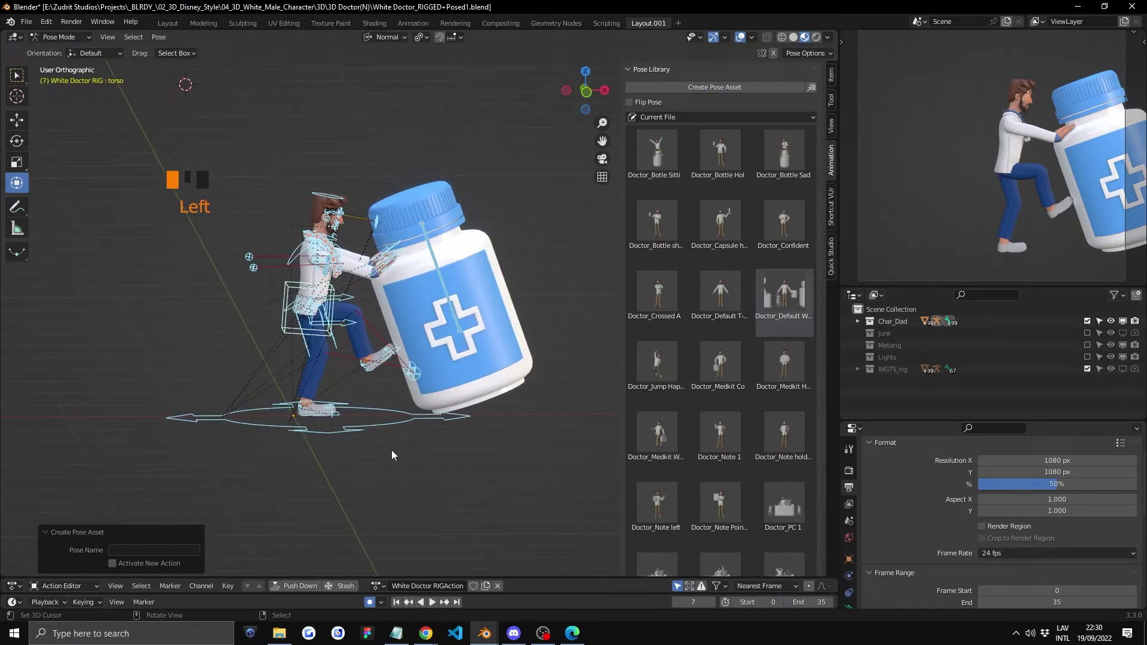
Name the new pose asset Holding Pills
left_click(117, 548)
type("Holding M")
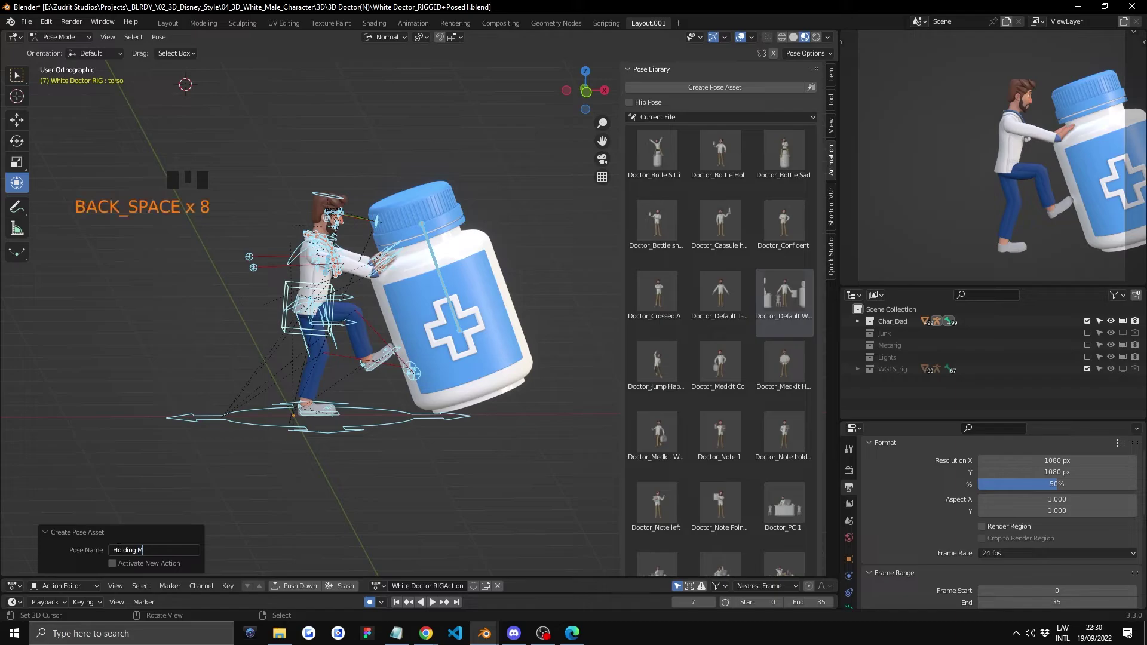
type("lls")
key("Return")
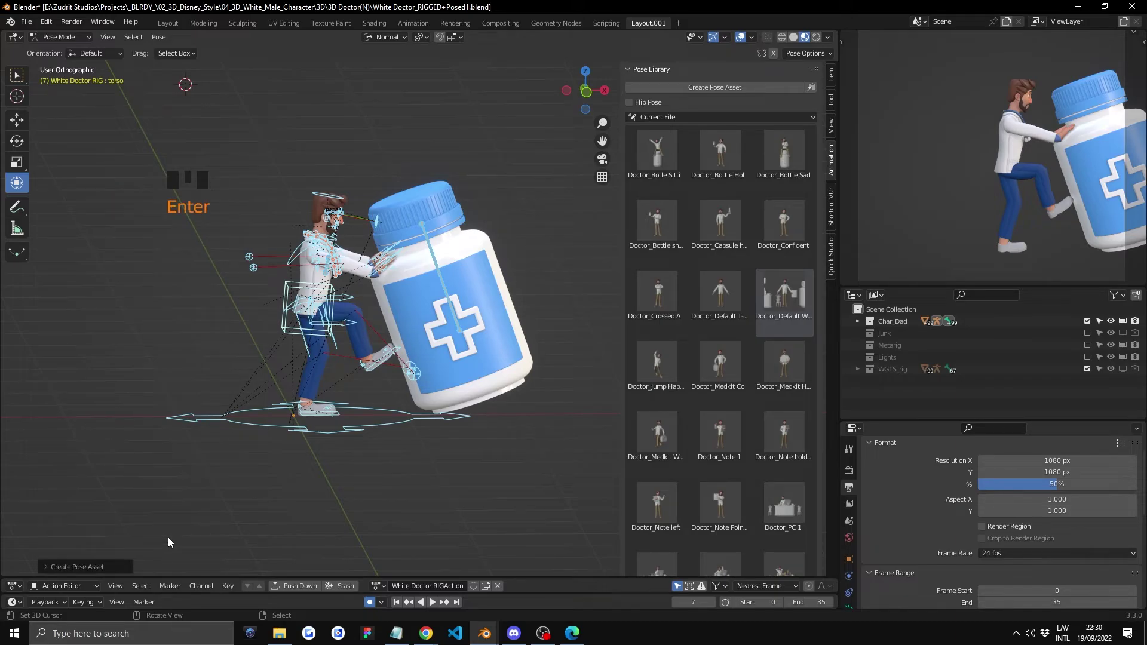
left_click(66, 531)
Look for the saved Holding Pills pose in the pose library
scroll(722, 474, "down", 18)
scroll(791, 288, "down", 9)
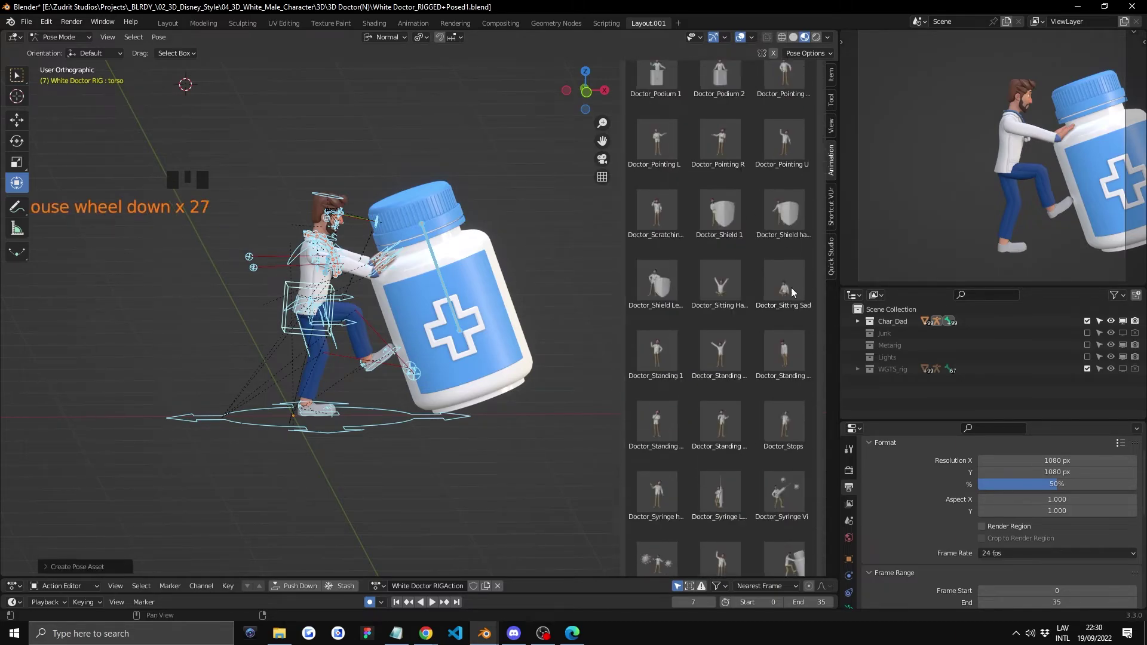
scroll(776, 391, "down", 8)
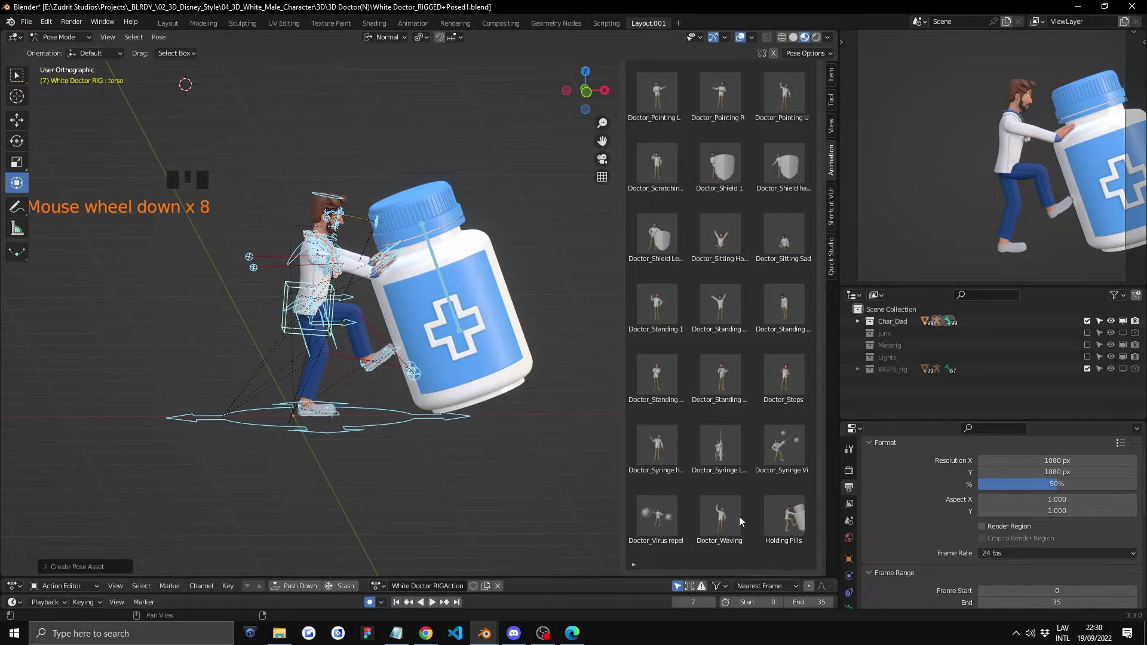
Switch the doctor's rig to Object Mode and return it to Pose Mode
right_click(511, 234)
key("Tab")
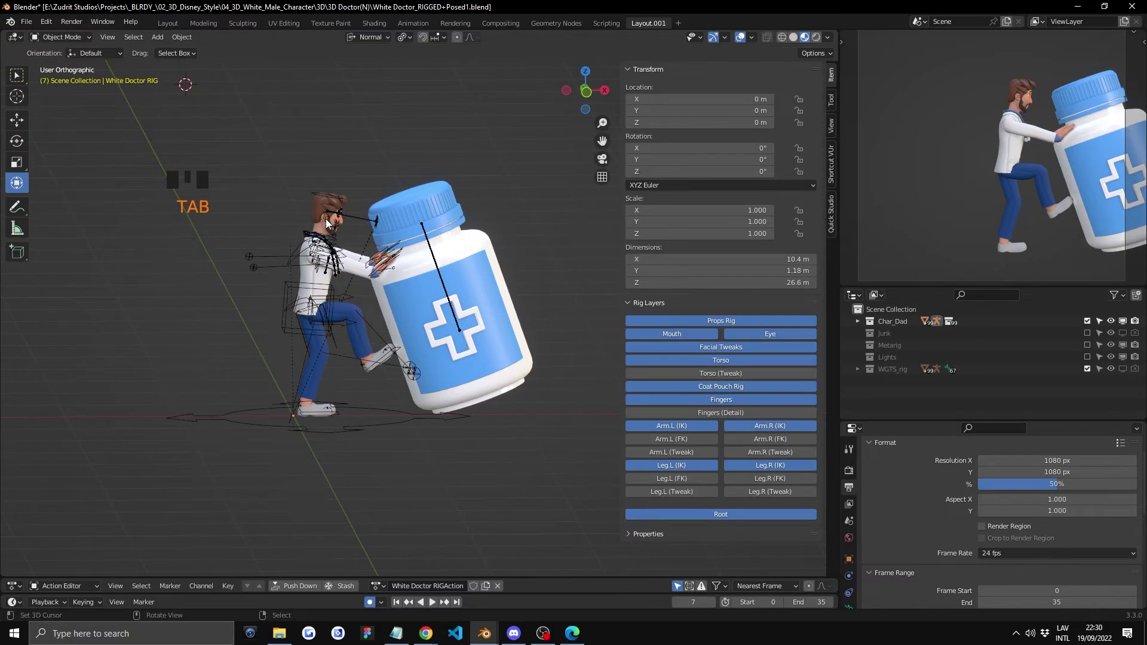
key("Tab")
key("Right")
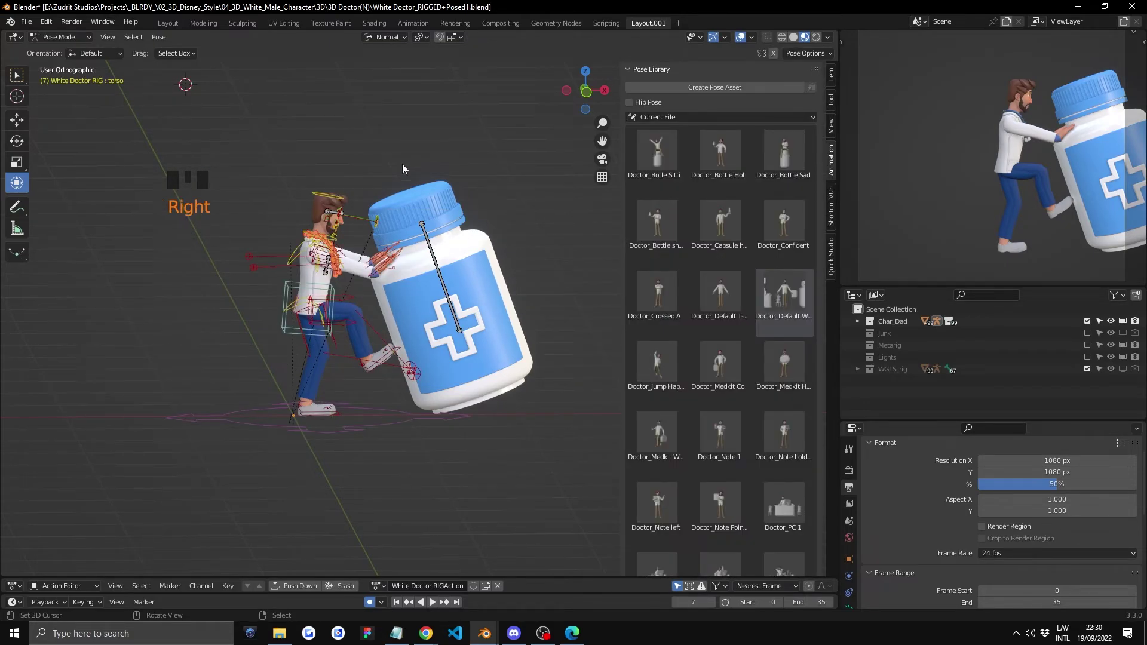
key("g")
Try the library's crossed-arms, happy-jump and medkit-holding poses on the doctor, one after another
double_click(666, 295)
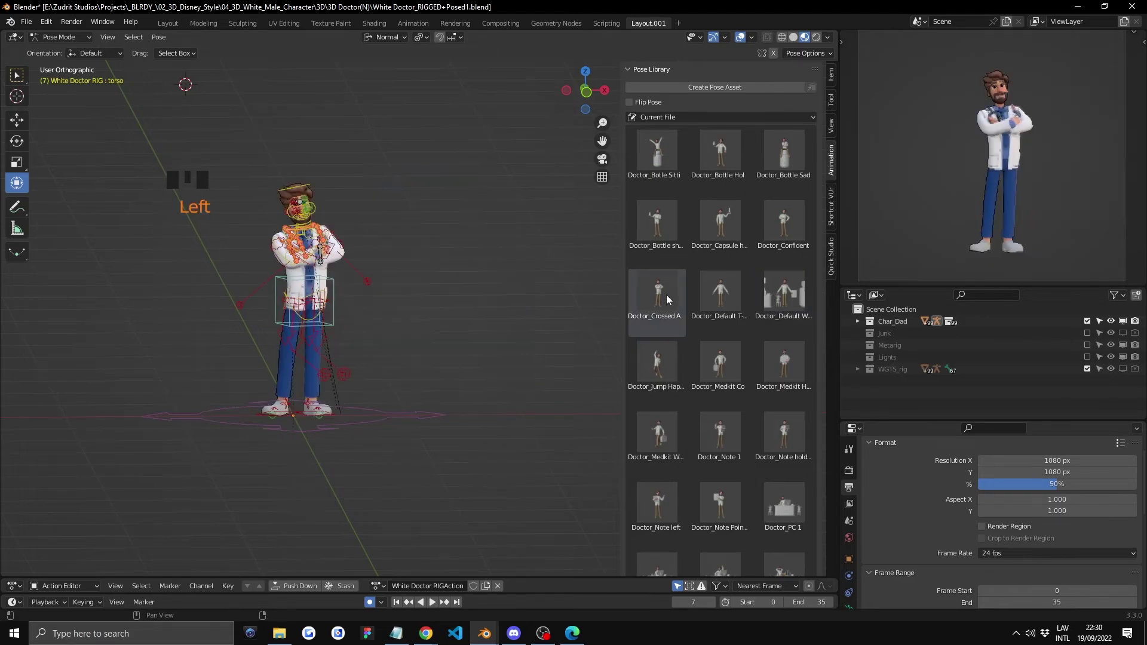
double_click(645, 368)
double_click(766, 368)
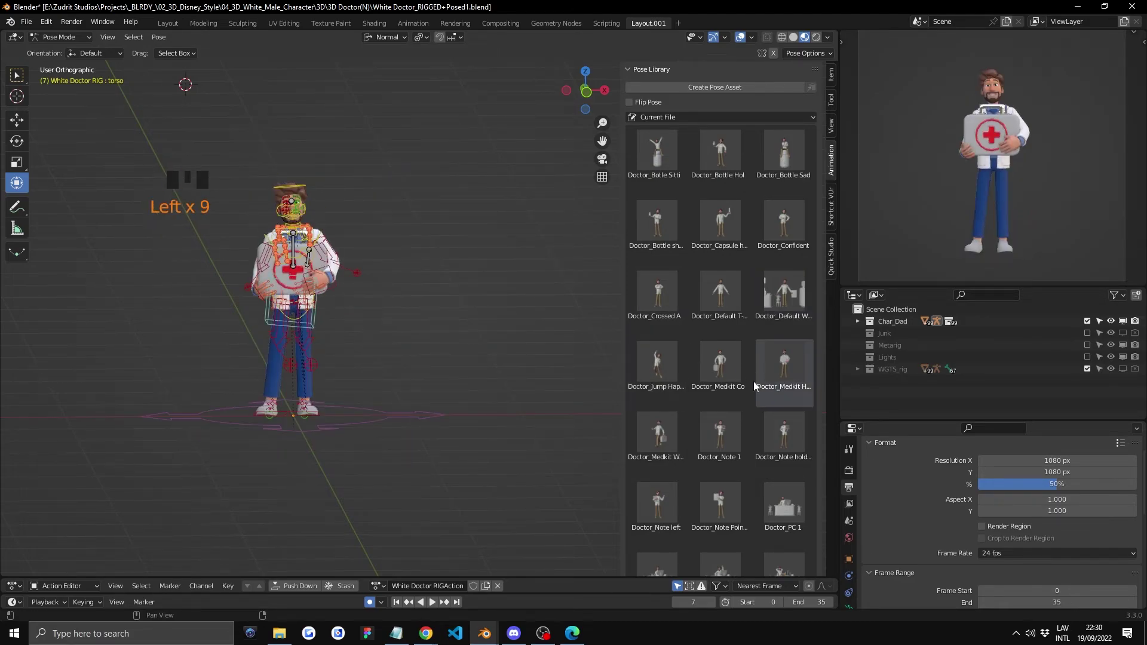
Apply the saved Holding Pills pose, swap it for Doctor_Waving and reapply Holding Pills
scroll(756, 439, "down", 20)
scroll(799, 536, "down", 9)
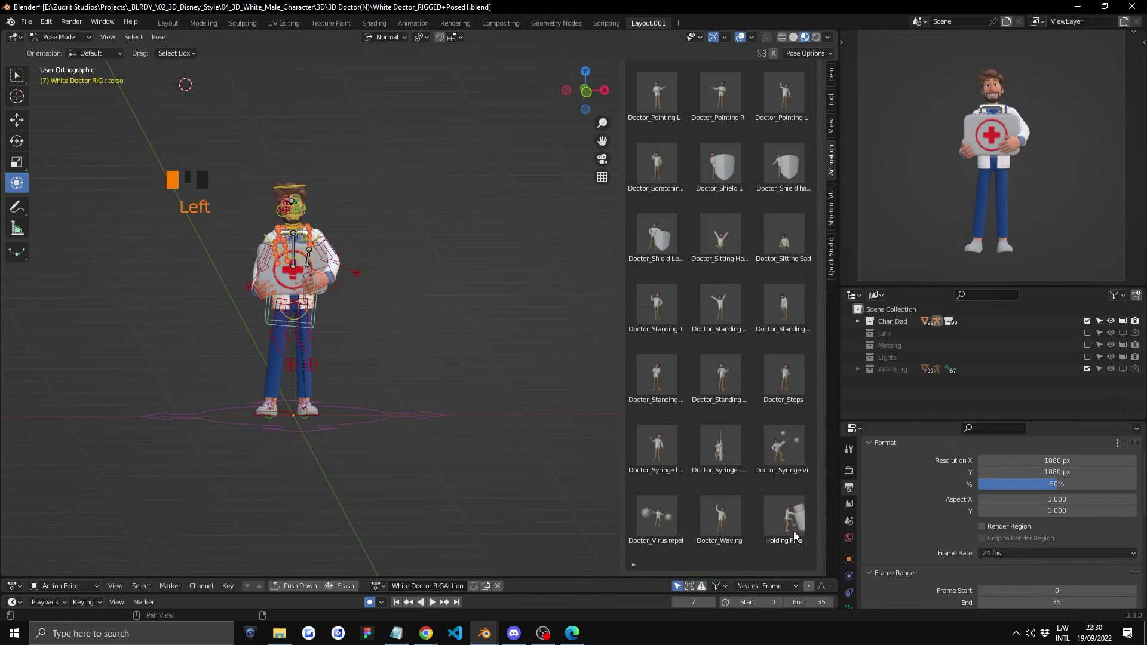
double_click(786, 525)
scroll(487, 288, "up", 2)
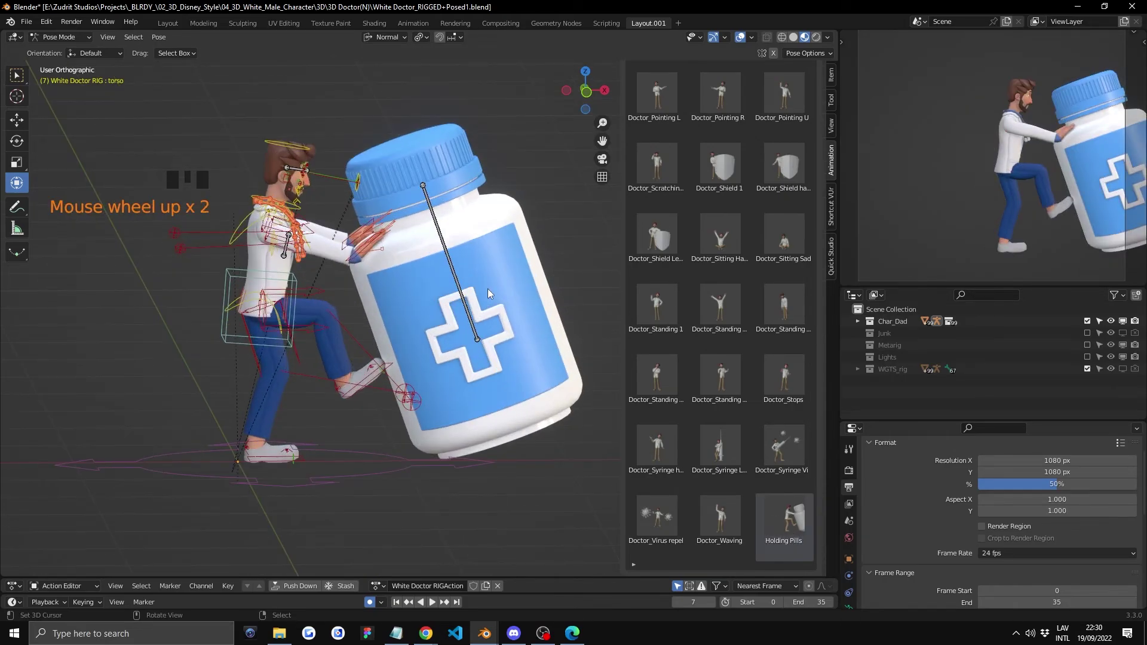
double_click(722, 508)
double_click(793, 514)
double_click(794, 514)
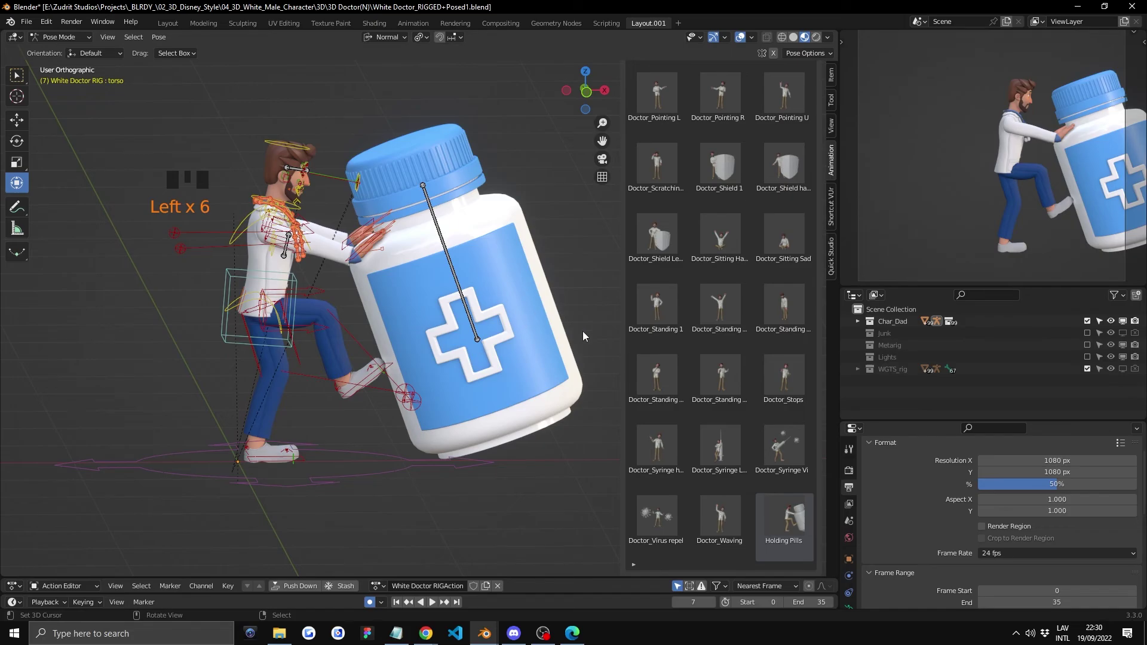
Apply the Doctor_Syringe Vi pose and inspect the doctor, syringe and viruses from different angles
left_click(799, 434)
double_click(800, 434)
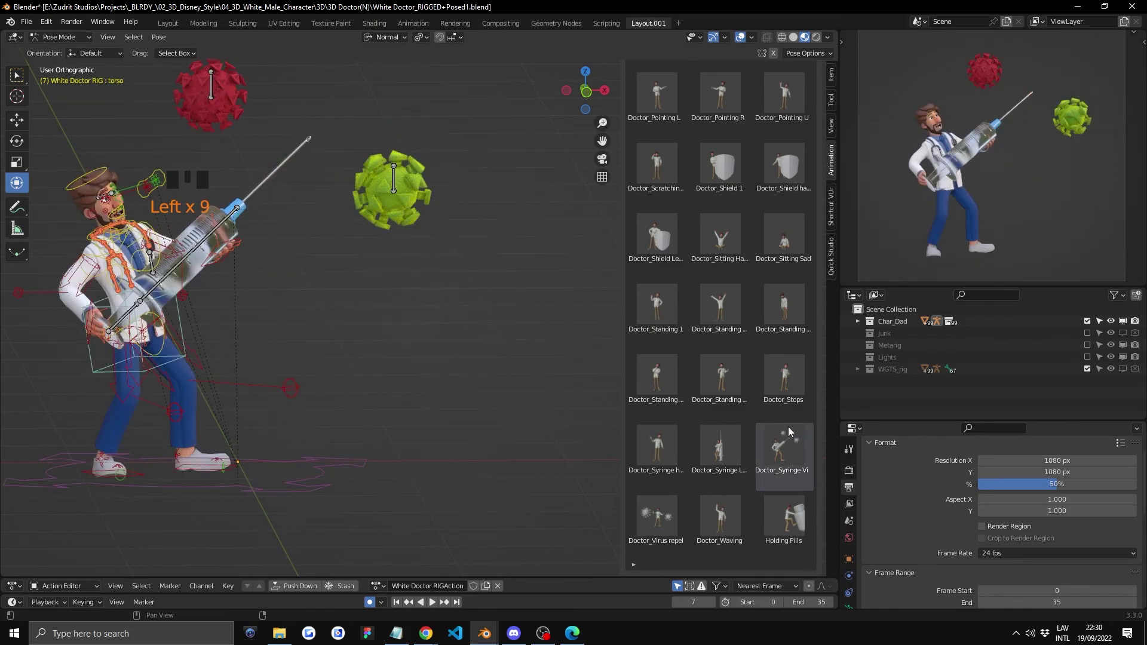
scroll(460, 294, "down", 2)
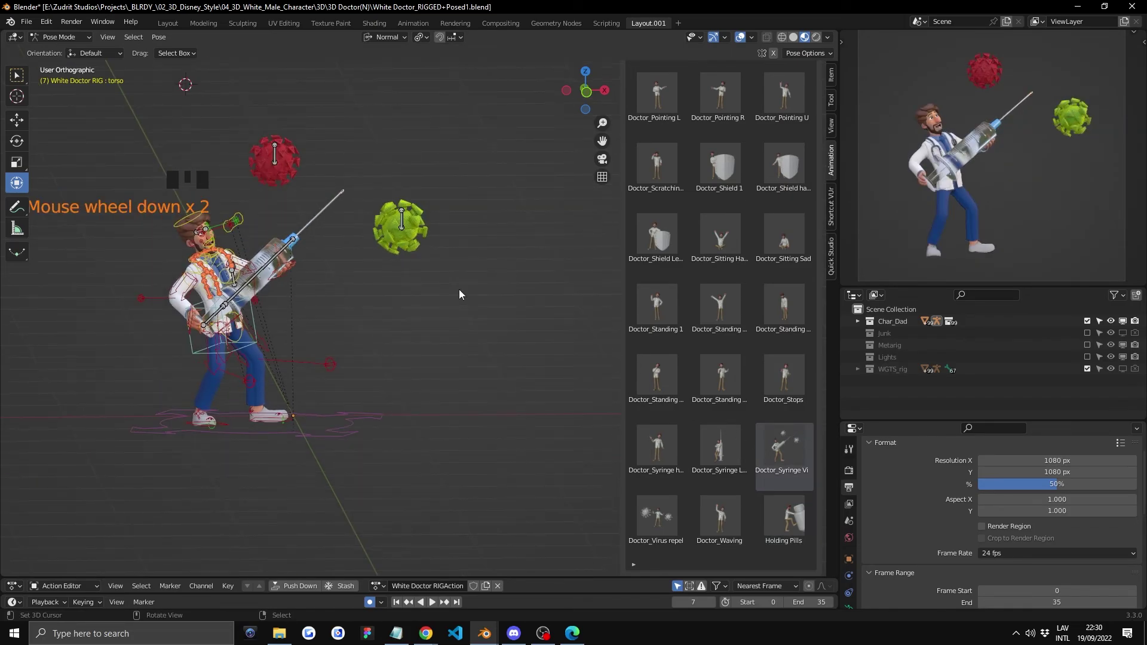
middle_click_drag(397, 281, 322, 287)
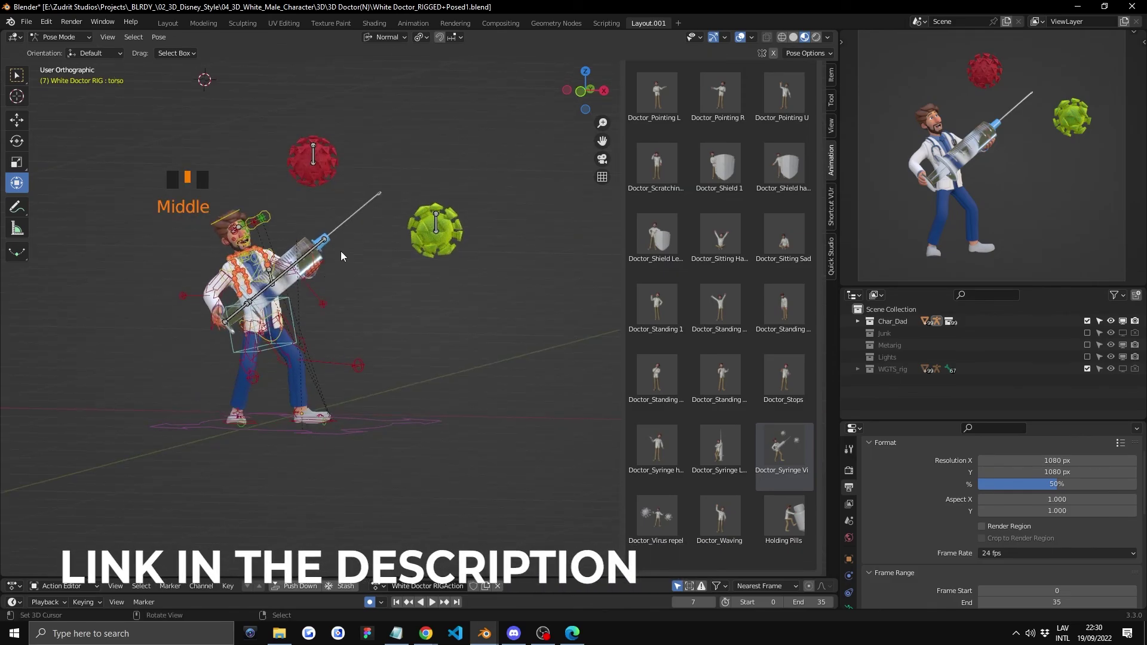
middle_click_drag(350, 251, 509, 280, "shift")
scroll(460, 281, "up", 2)
left_click(542, 632)
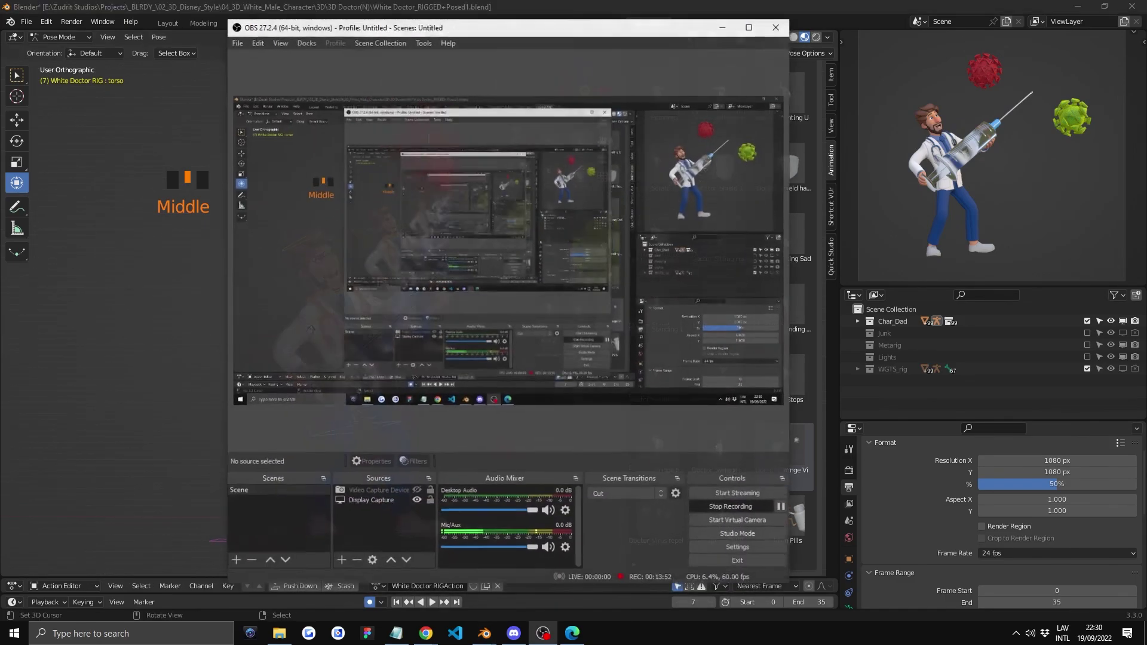